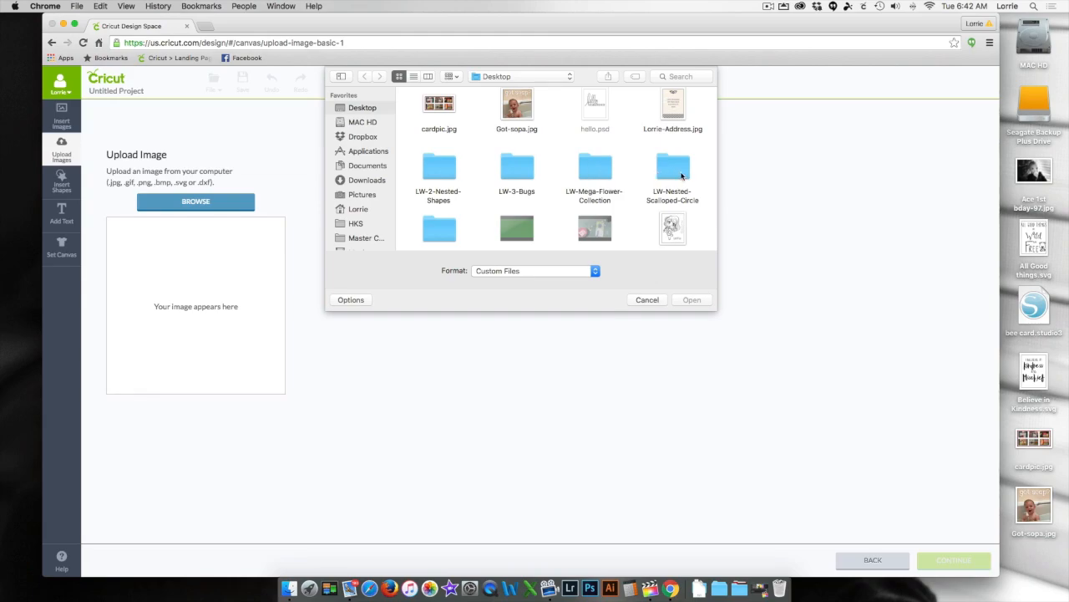
- Upload LW-square-center-step-card-School-C.svg from the LW-Square-Center-Step-Card-School folder and save it to the image library
scroll(682, 175, down, 1)
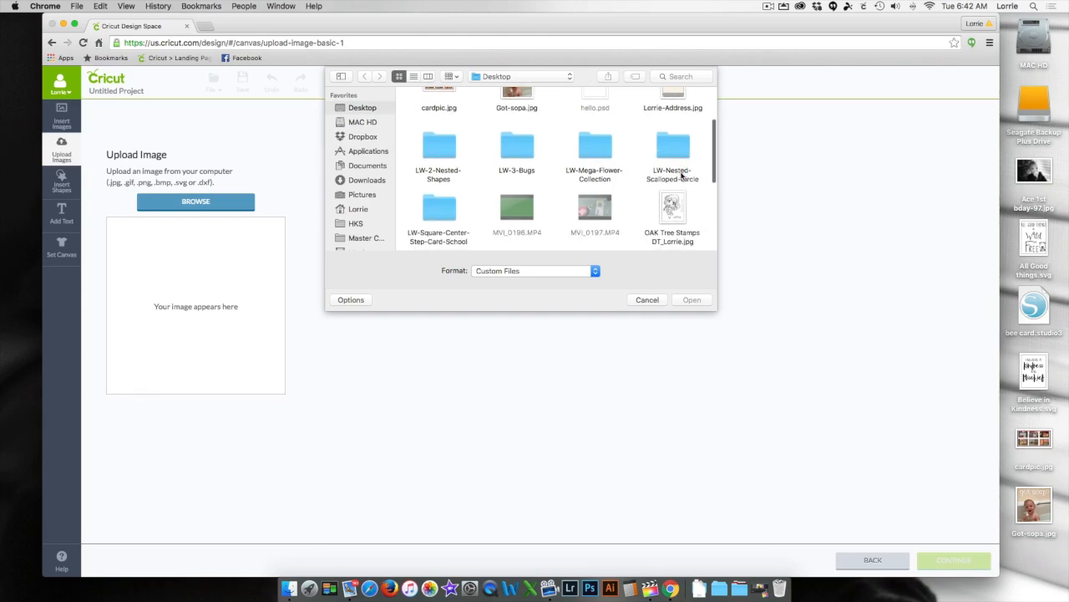
double_click(441, 206)
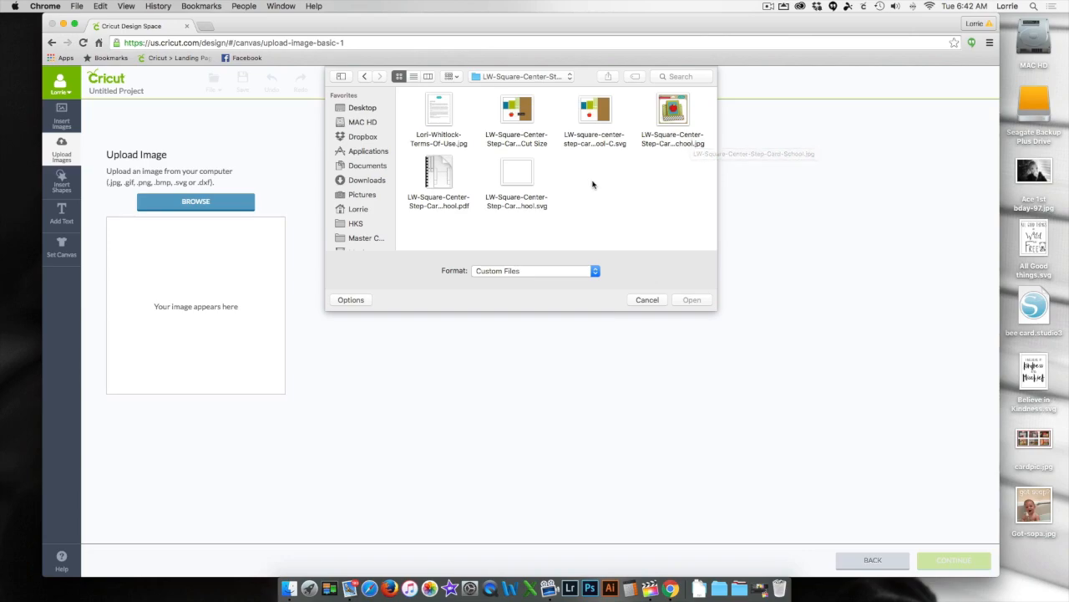
click(591, 112)
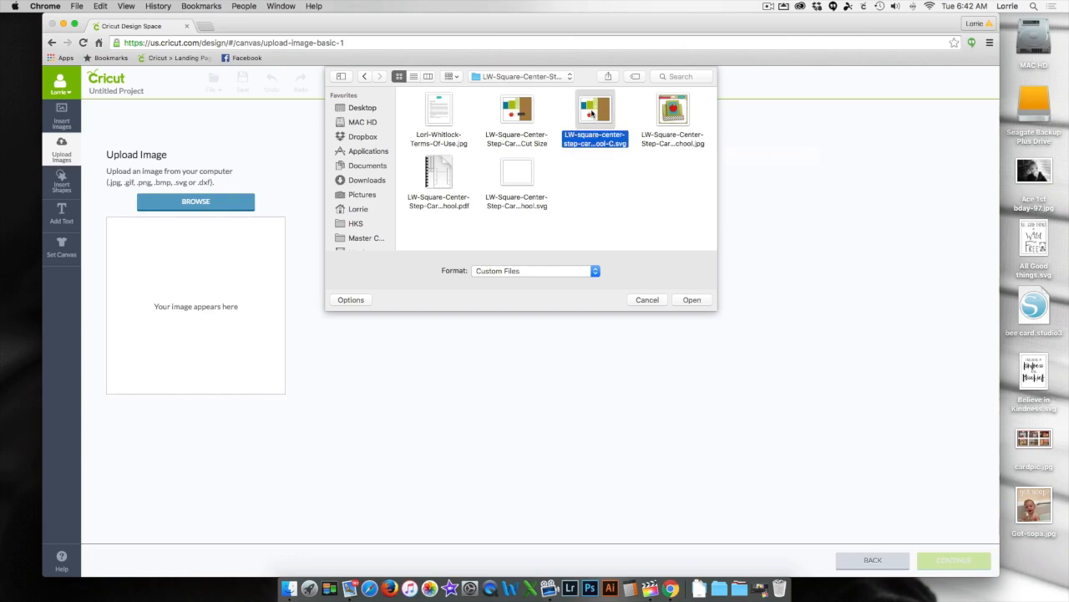
click(690, 299)
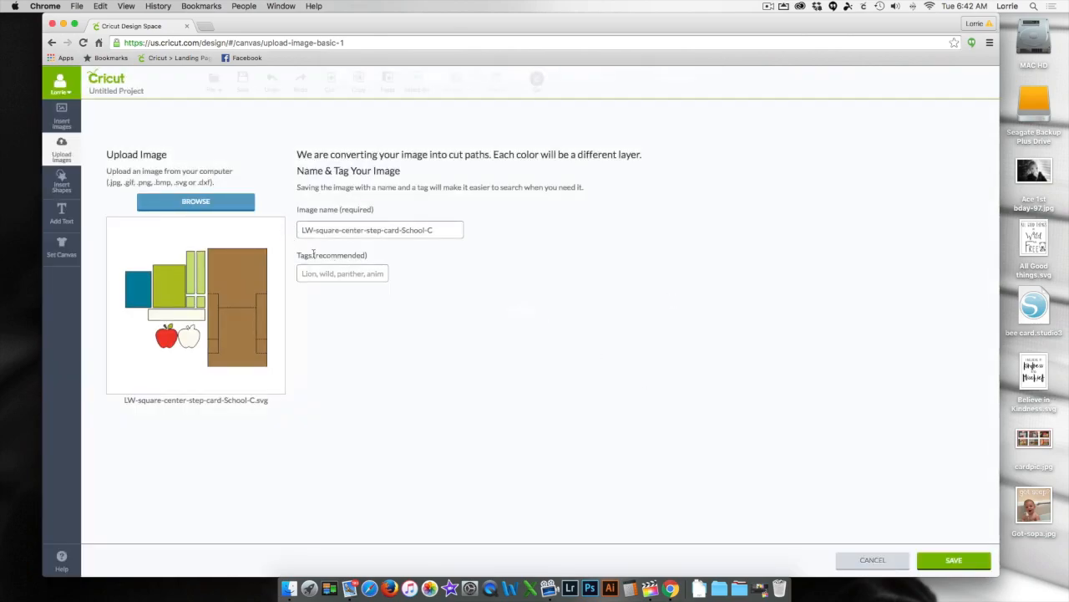
click(942, 559)
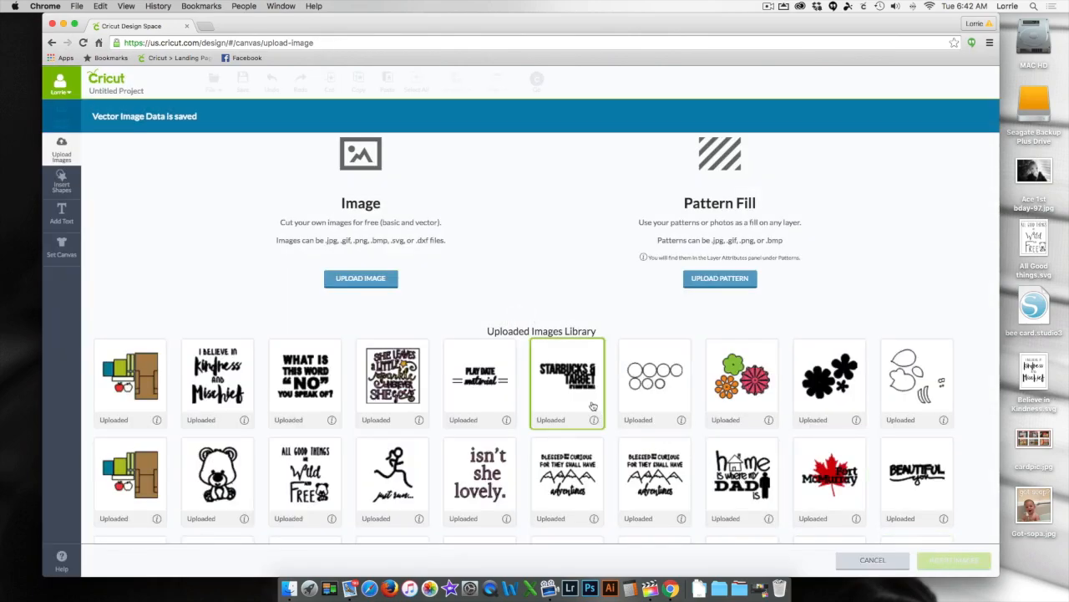
- Upload LW-Nested-Scalloped-Circle.svg from its Desktop folder and save it to the image library under its default name
click(375, 283)
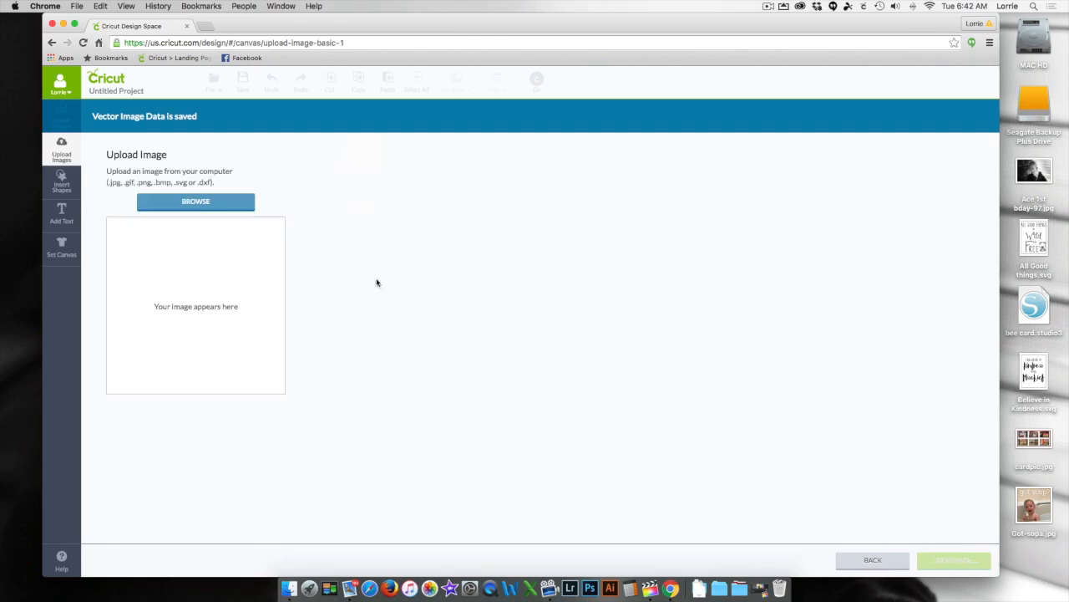
click(213, 203)
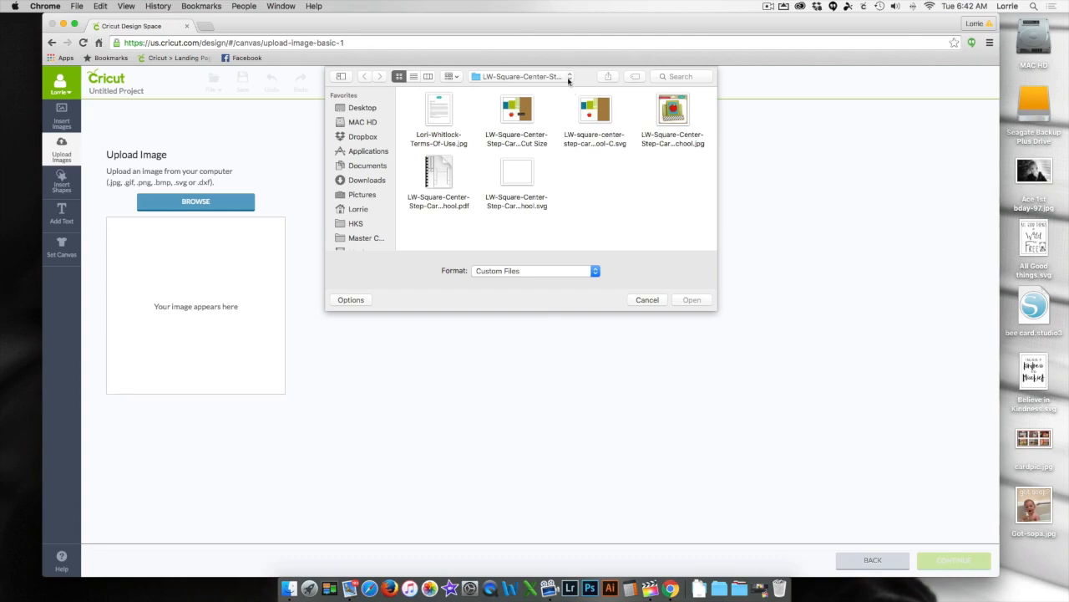
click(569, 80)
click(506, 89)
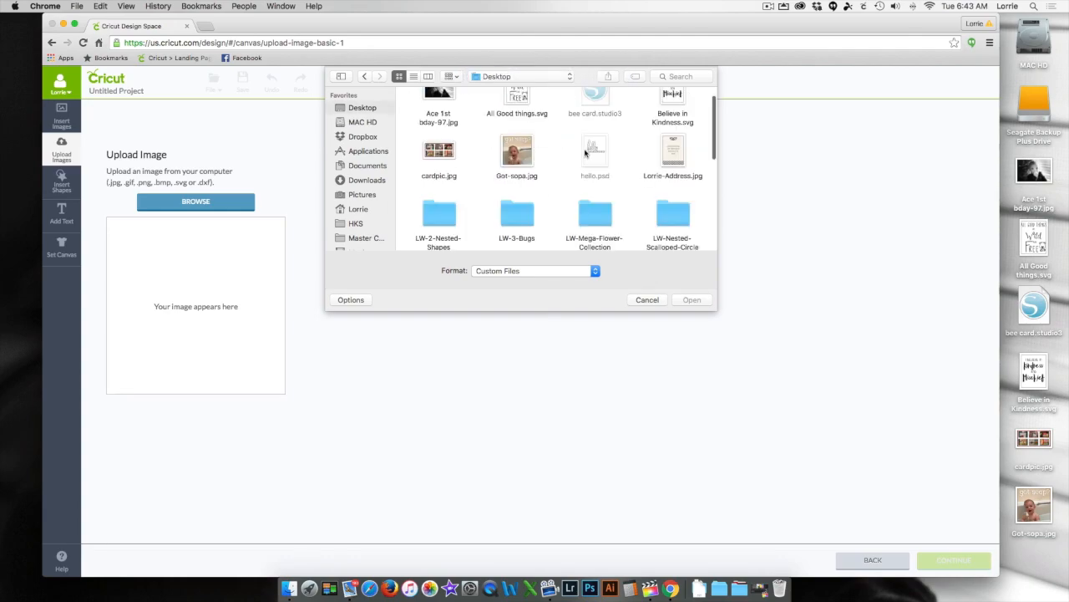
scroll(579, 198, down, 3)
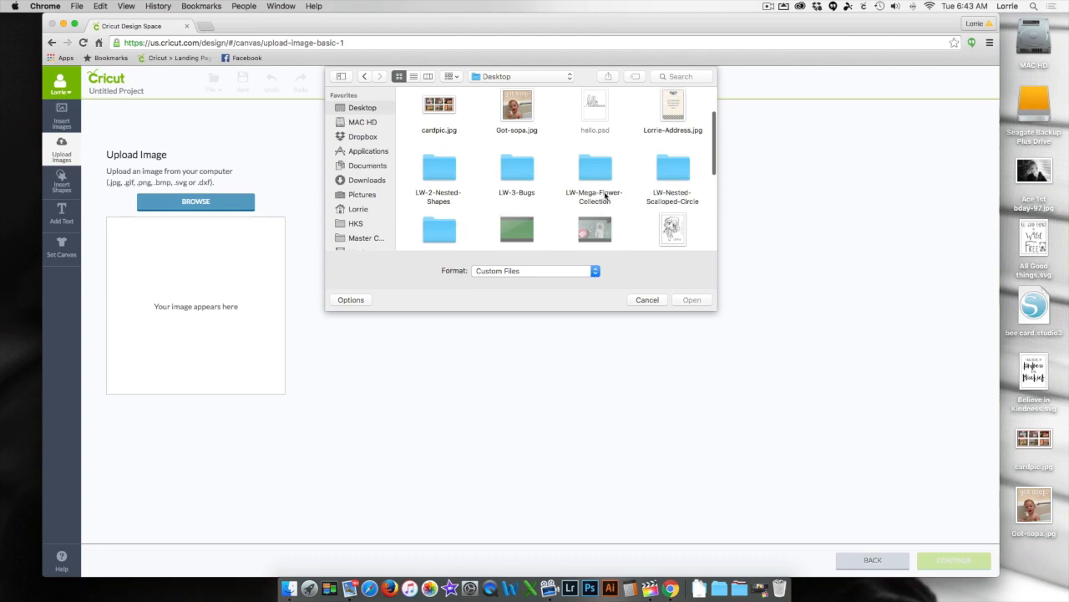
double_click(669, 173)
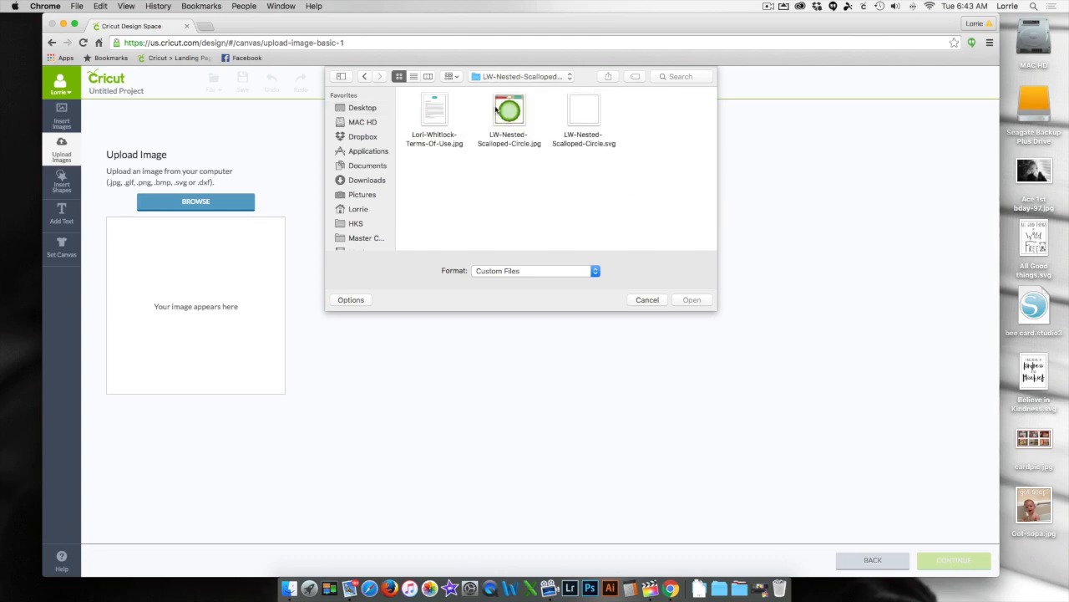
click(583, 117)
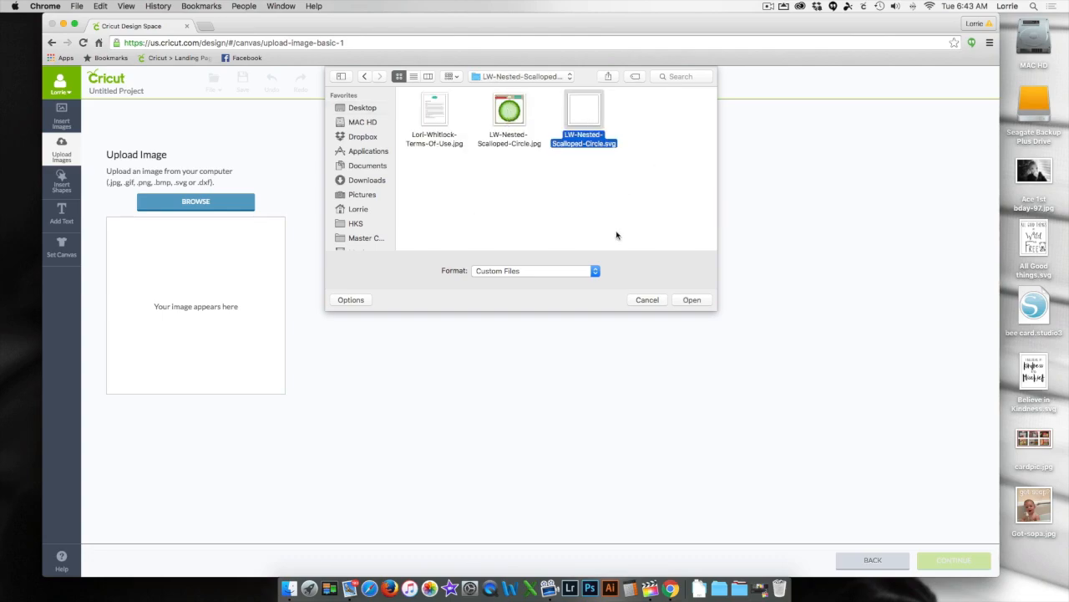
click(684, 301)
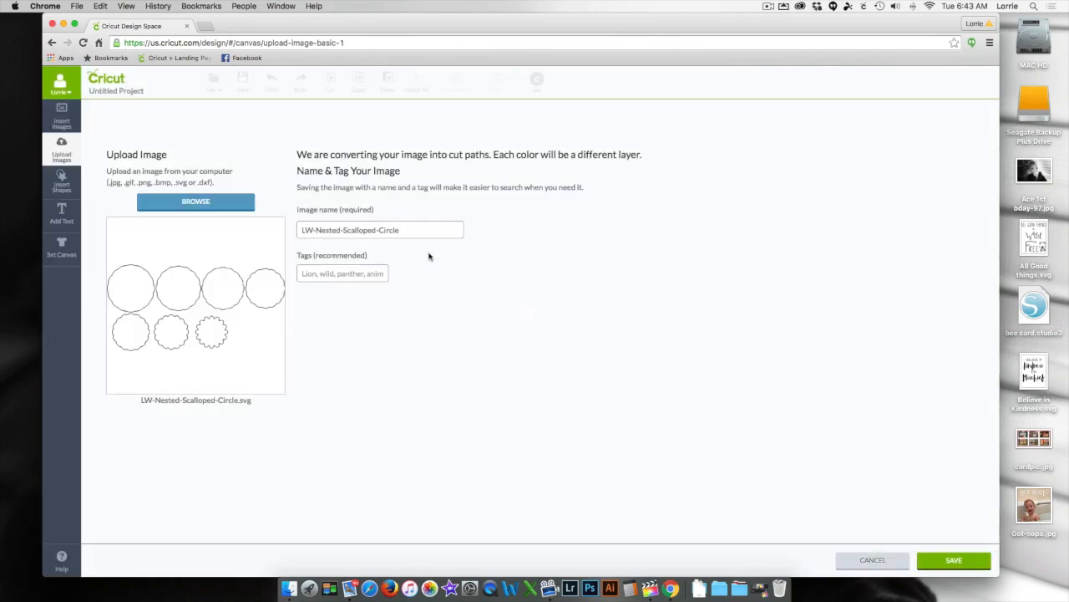
click(927, 555)
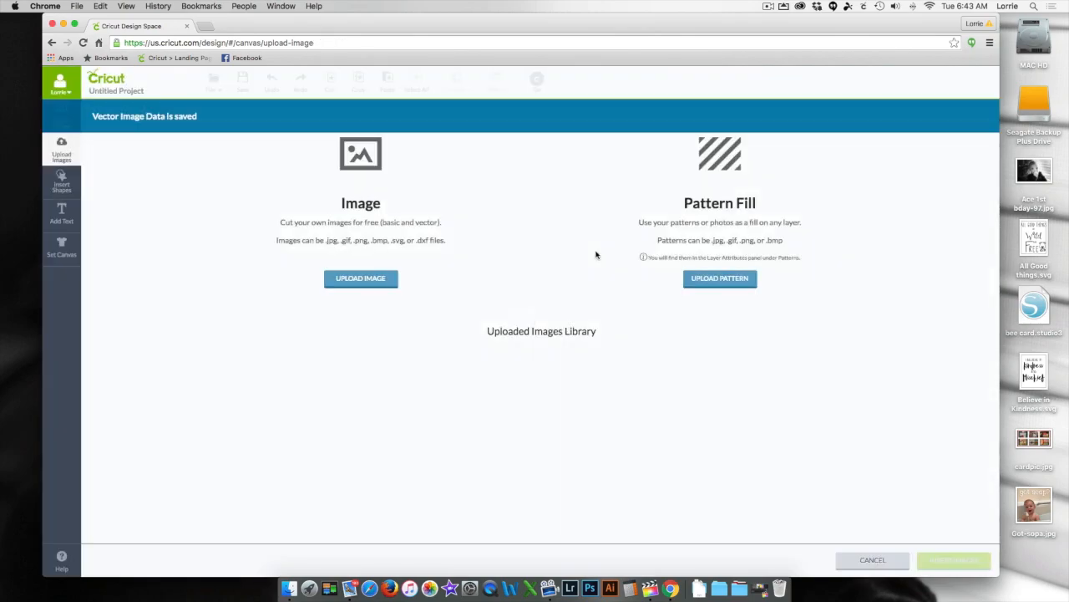
- Upload LW-Mega-Flower-Collection-03.svg from the LW-Mega-Flower-Collection folder on the Desktop and save it to the image library
click(381, 280)
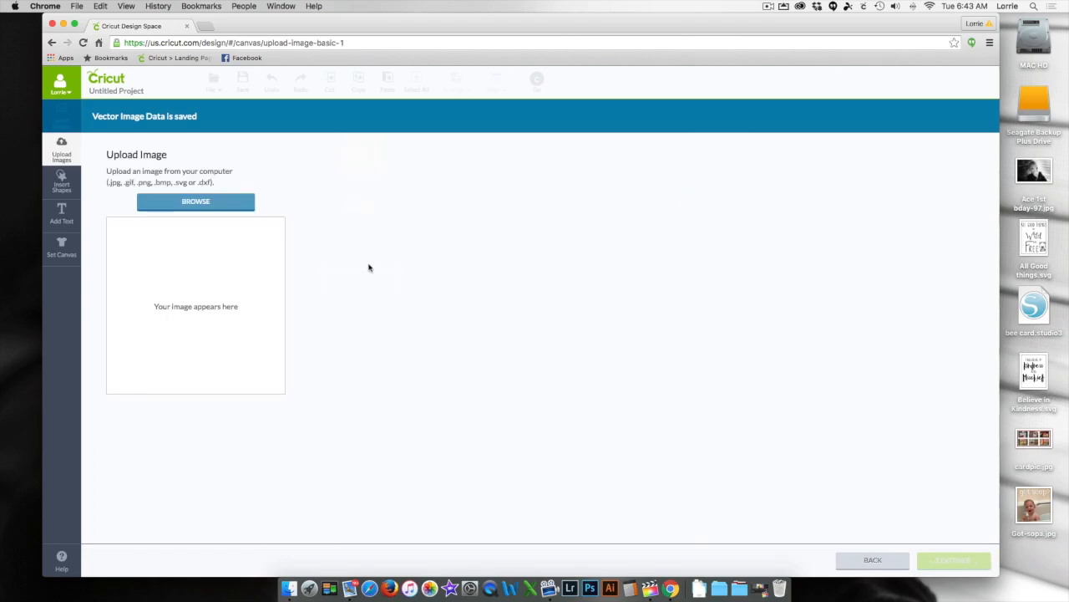
click(221, 205)
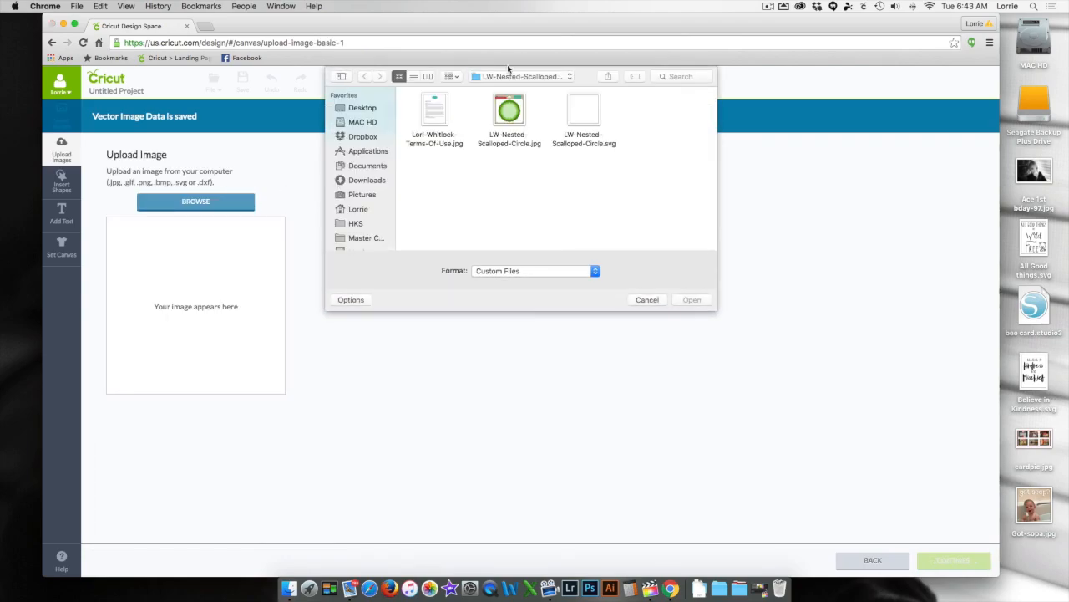
click(358, 110)
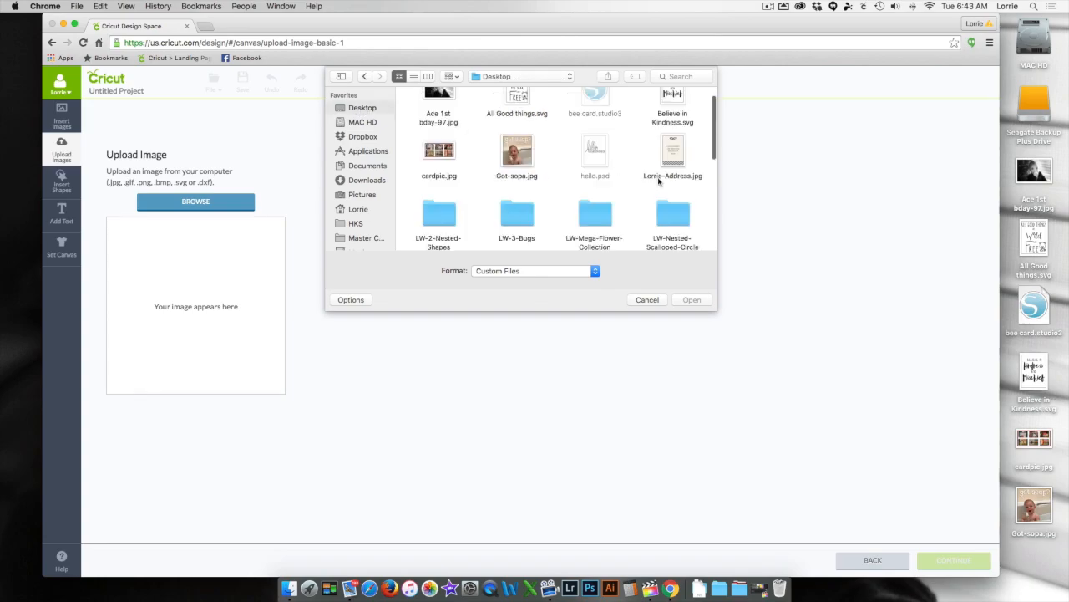
click(596, 215)
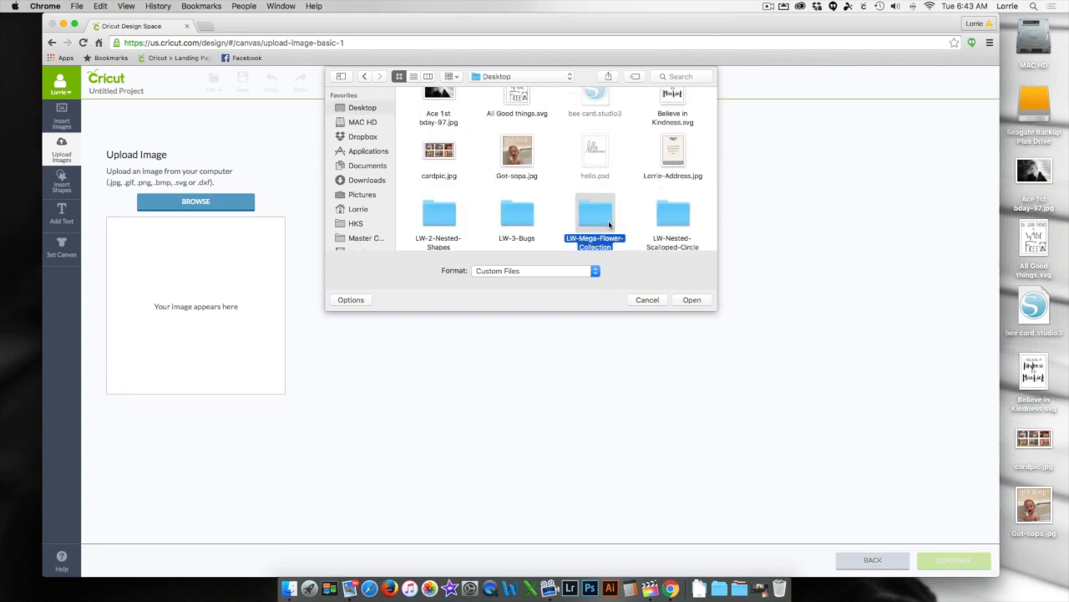
double_click(602, 216)
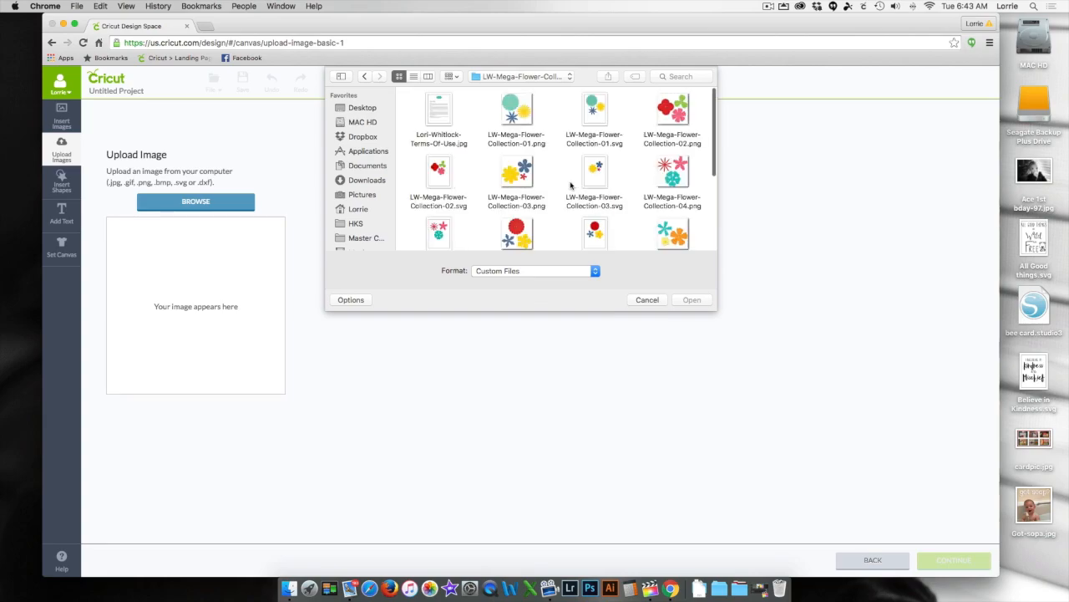
scroll(635, 140, down, 1)
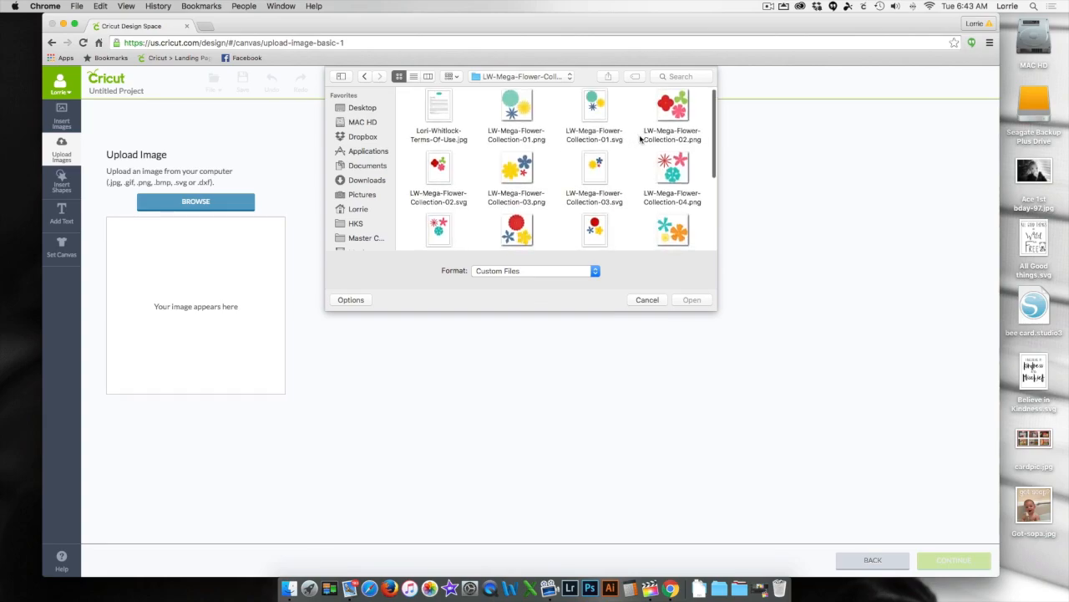
scroll(640, 138, down, 1)
scroll(600, 122, up, 1)
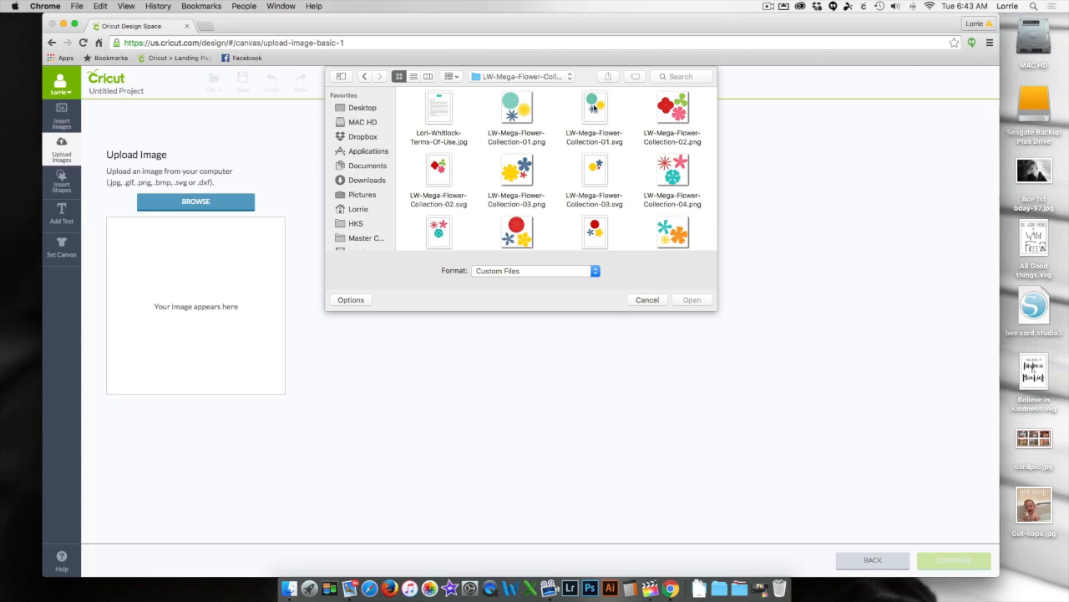
click(597, 170)
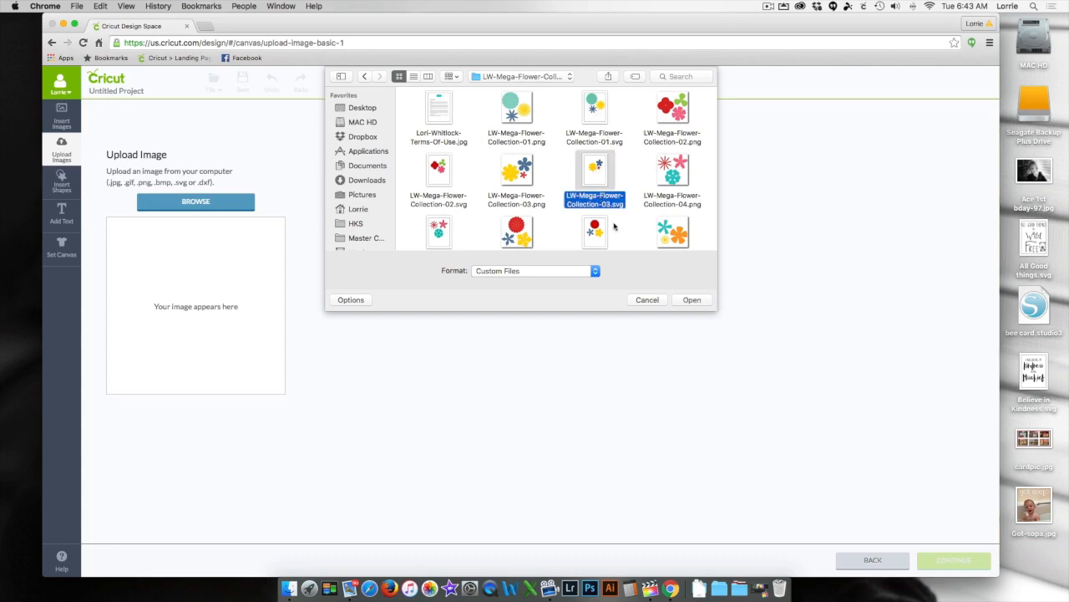
click(690, 300)
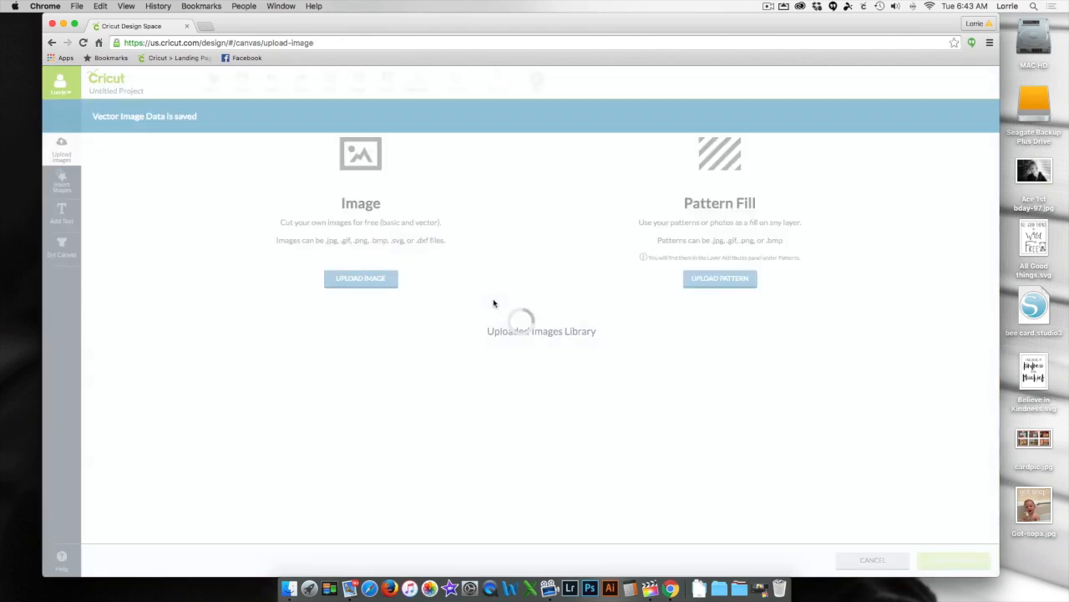
- Upload LW-Bug3.svg from the LW-3-Bugs folder on the Desktop and save it to the image library
click(358, 277)
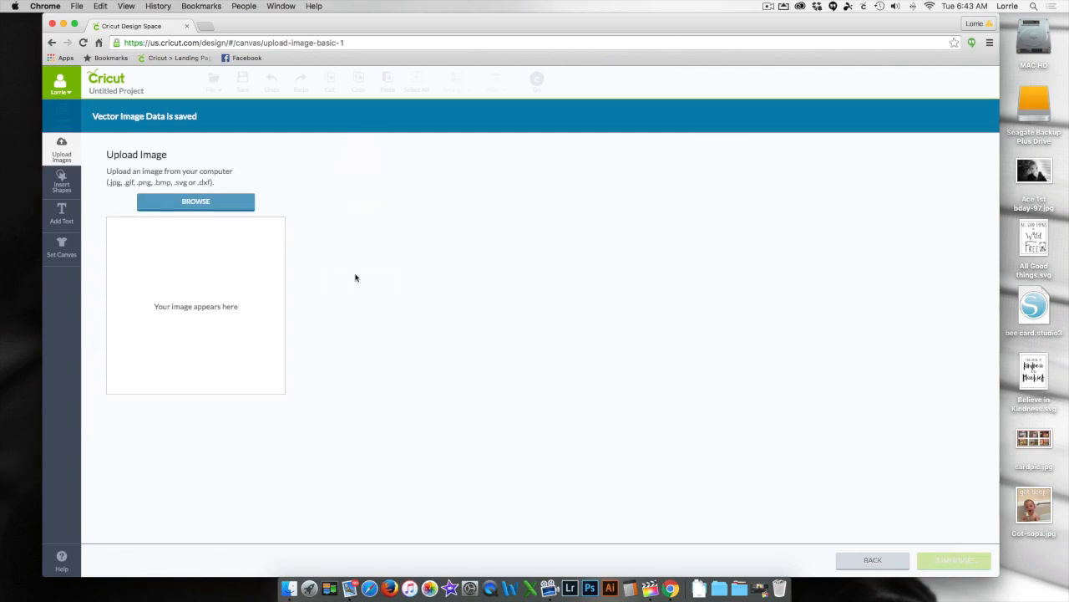
click(232, 206)
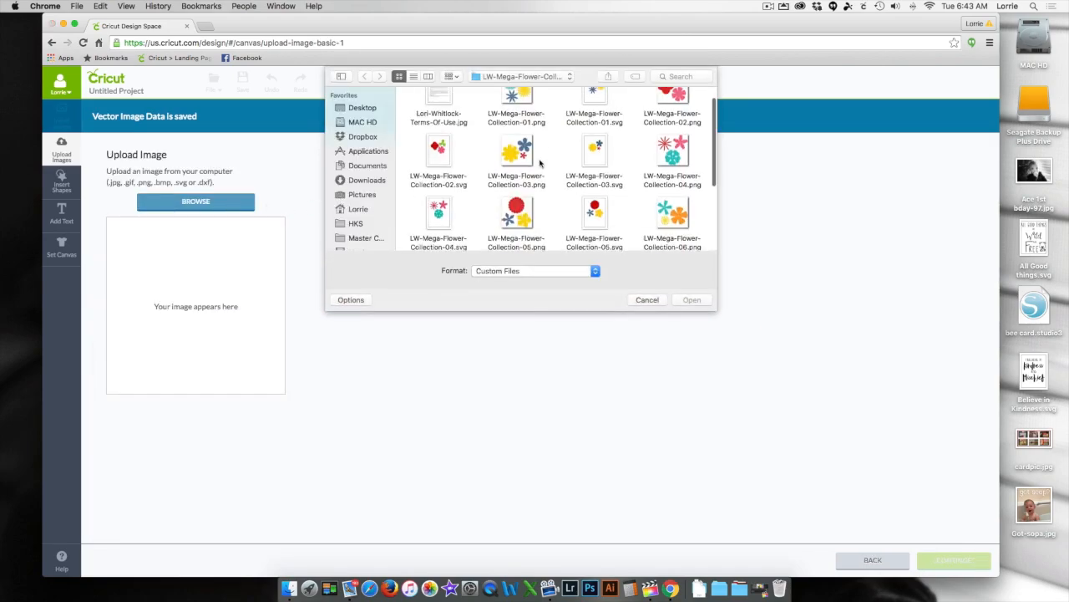
click(361, 107)
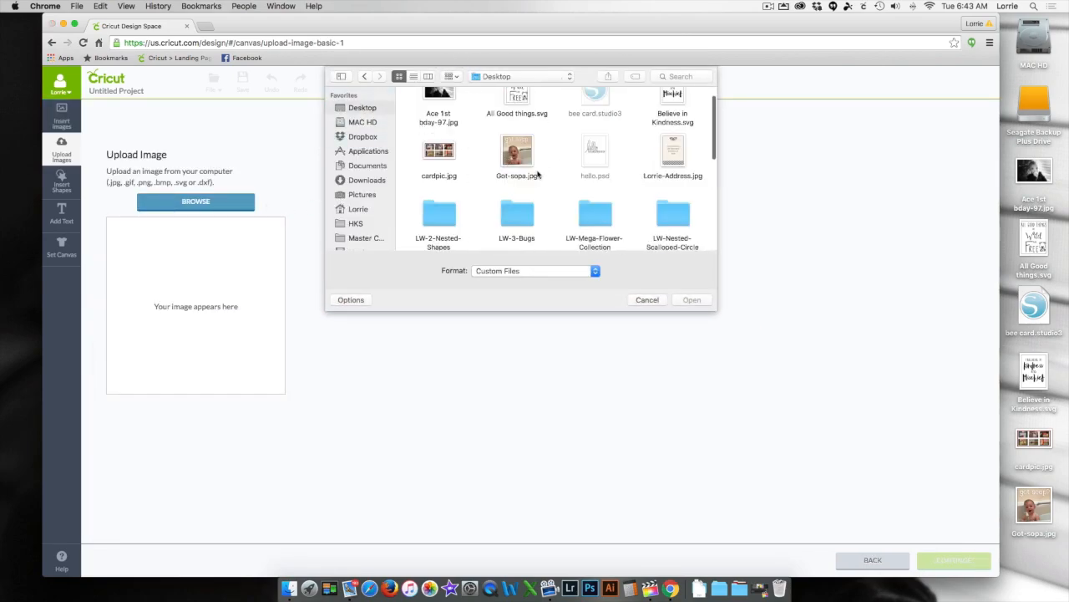
click(513, 213)
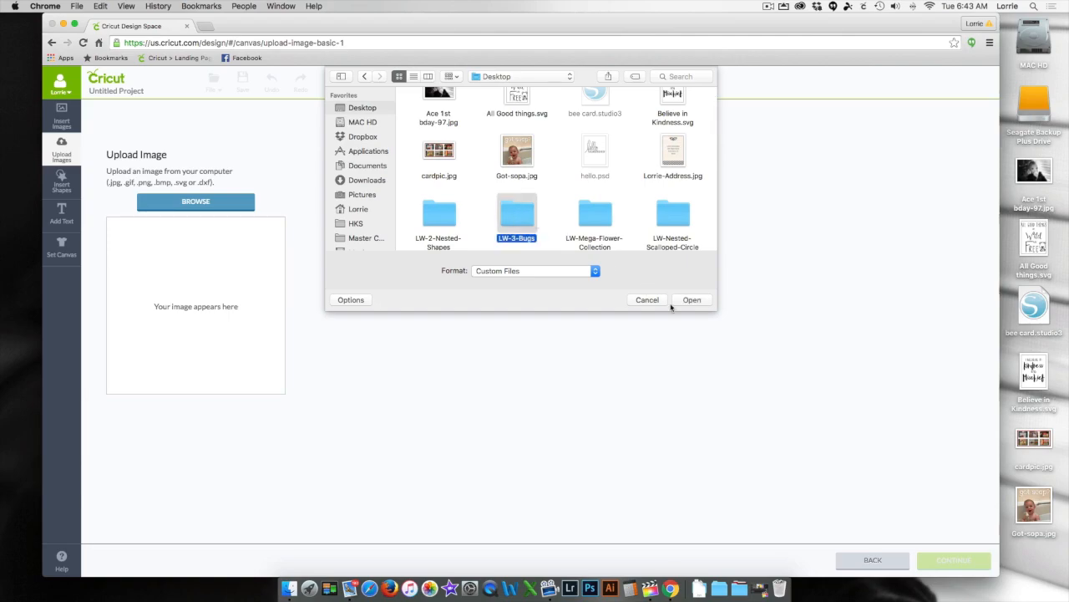
double_click(506, 211)
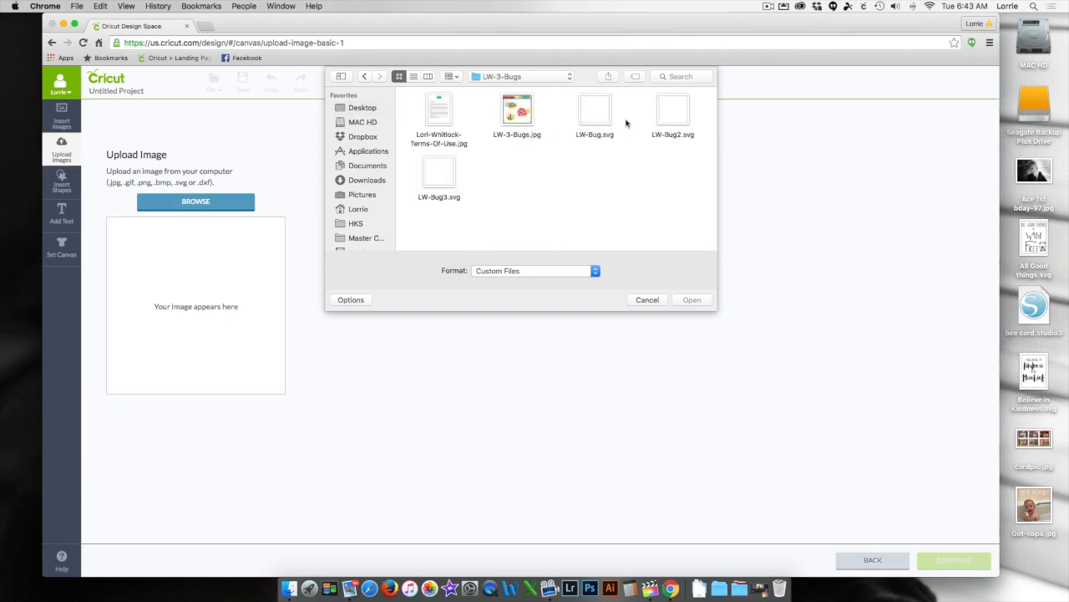
click(442, 176)
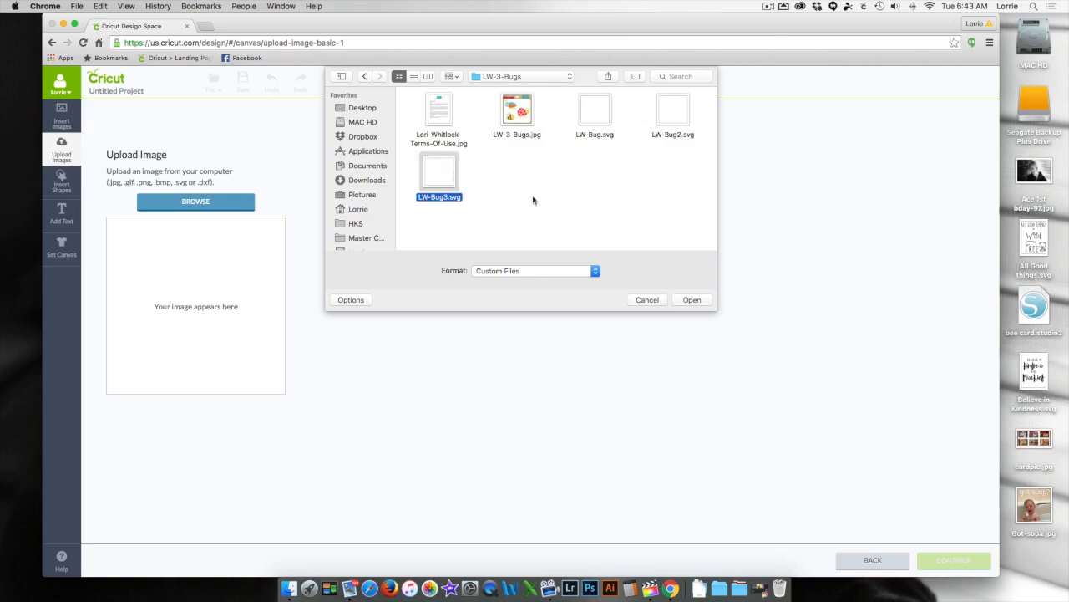
click(700, 302)
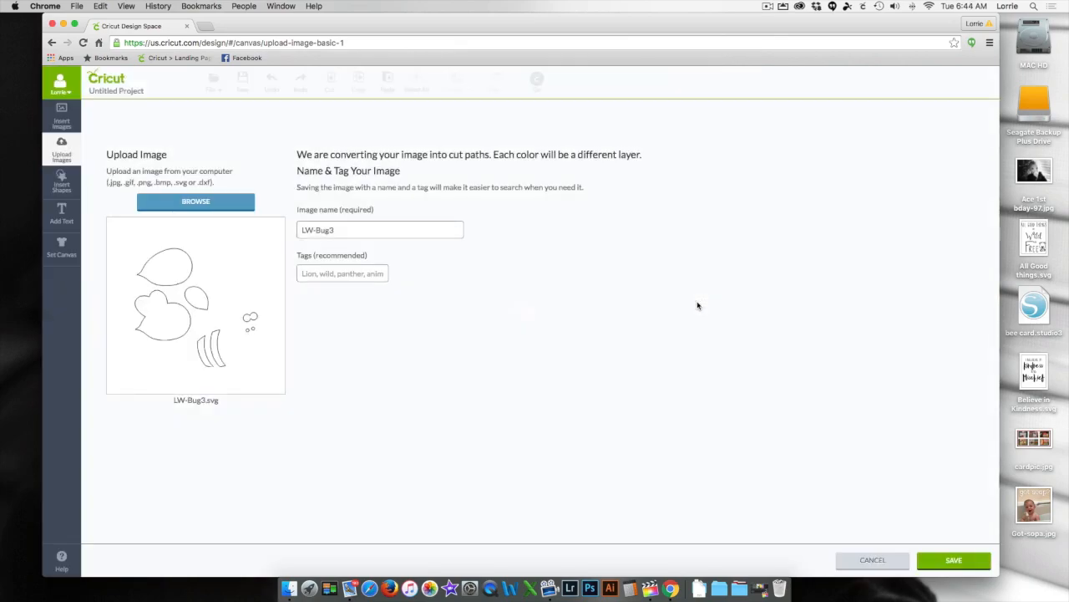
click(935, 559)
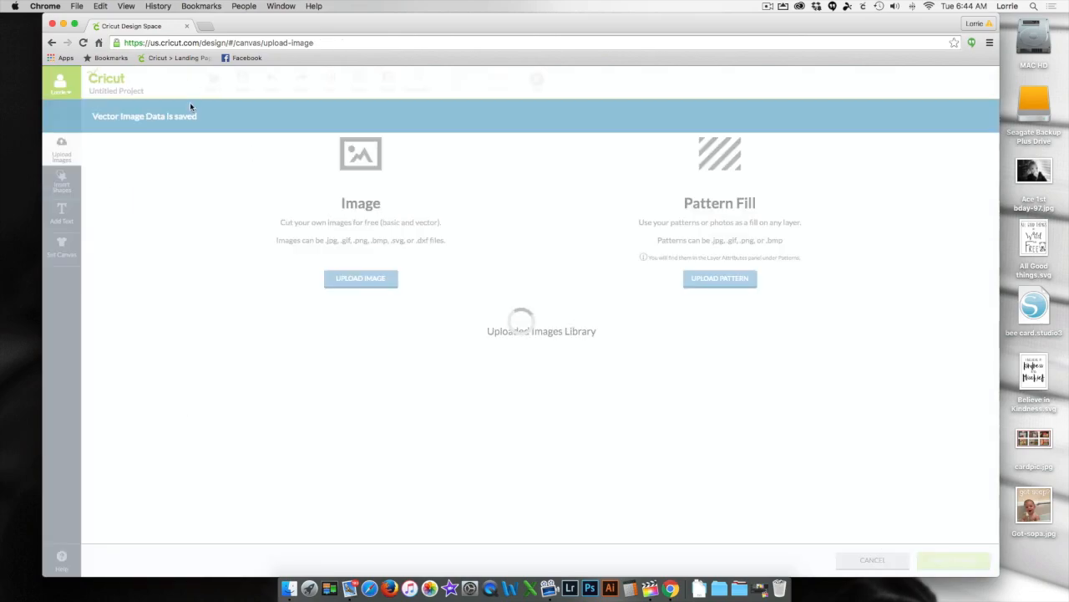
- Upload LW-2-Nested-Shapes-Bracket.svg from the LW-2-Nested-Shapes folder on the Desktop and save it to the image library
click(364, 281)
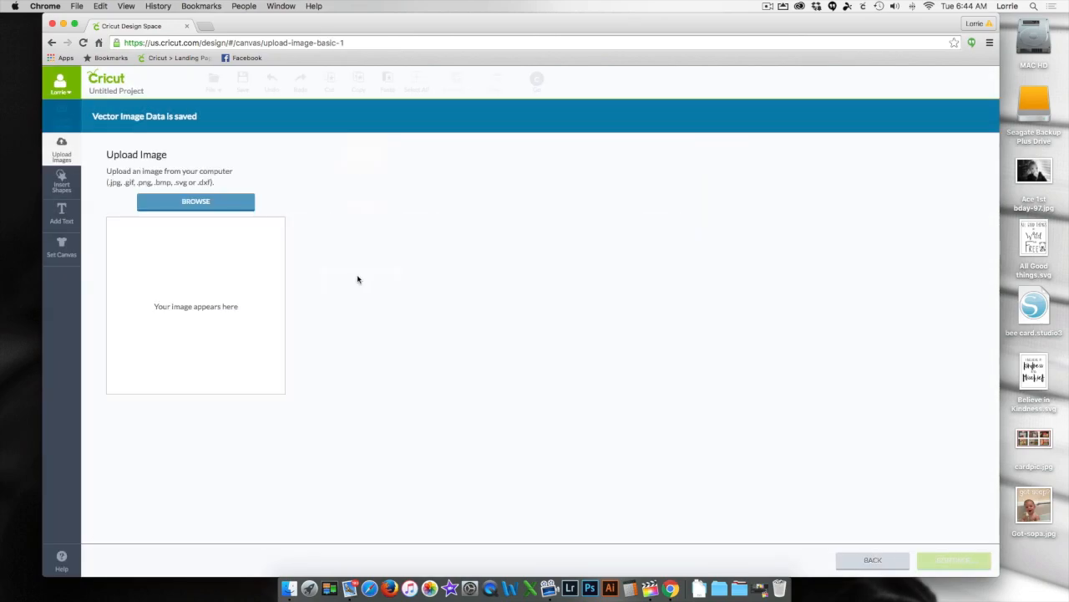
click(219, 206)
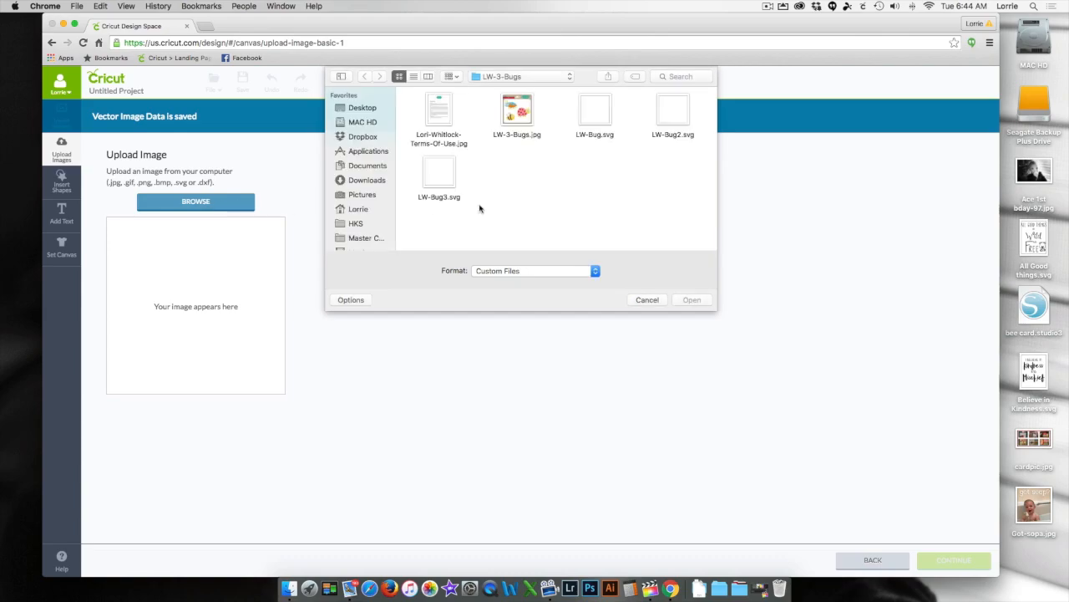
click(361, 108)
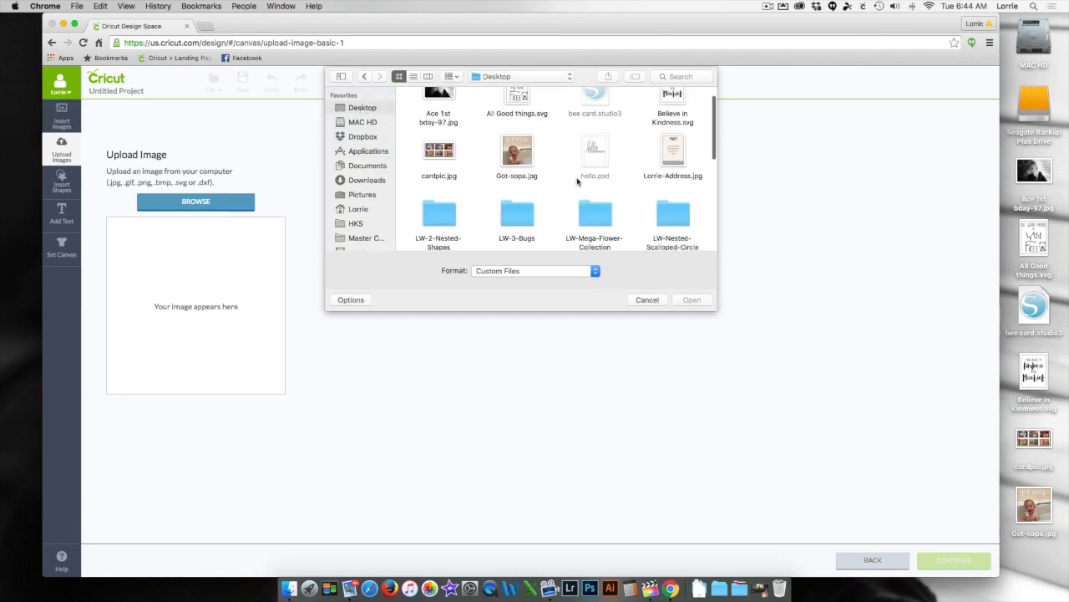
click(437, 216)
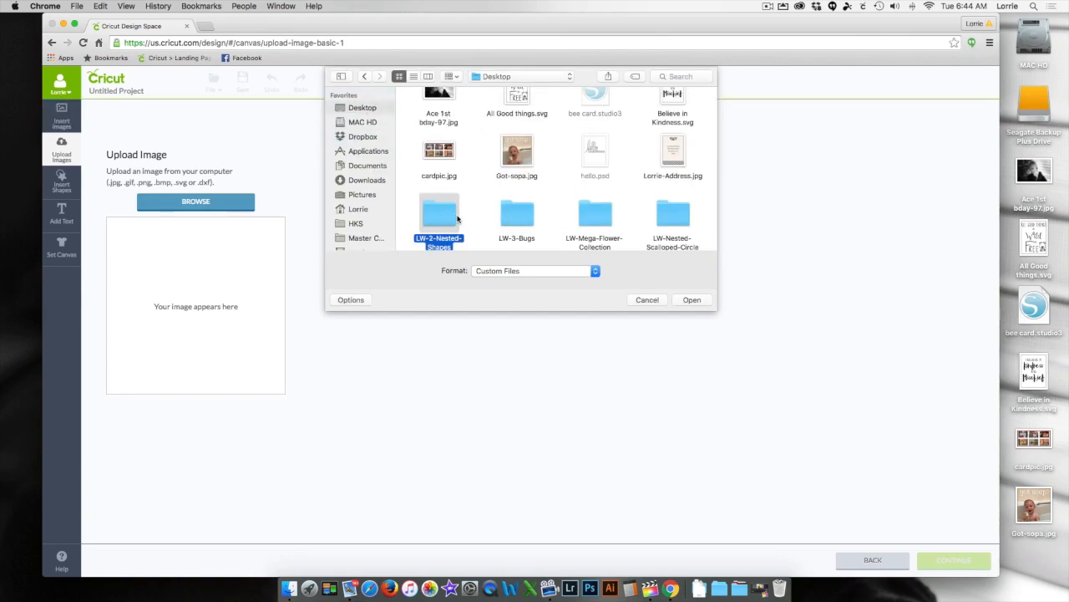
click(691, 300)
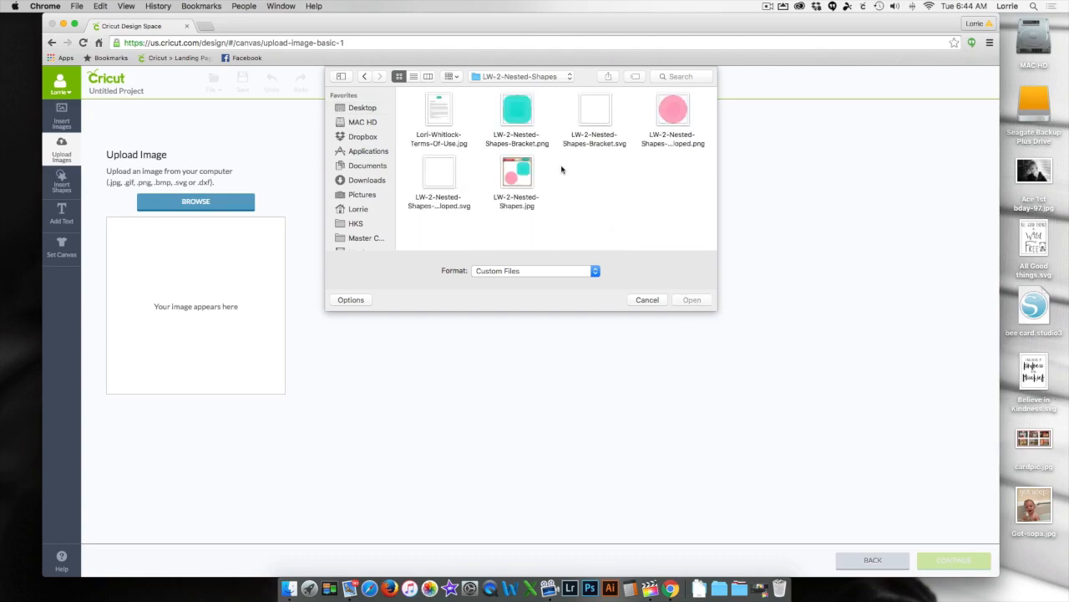
click(595, 114)
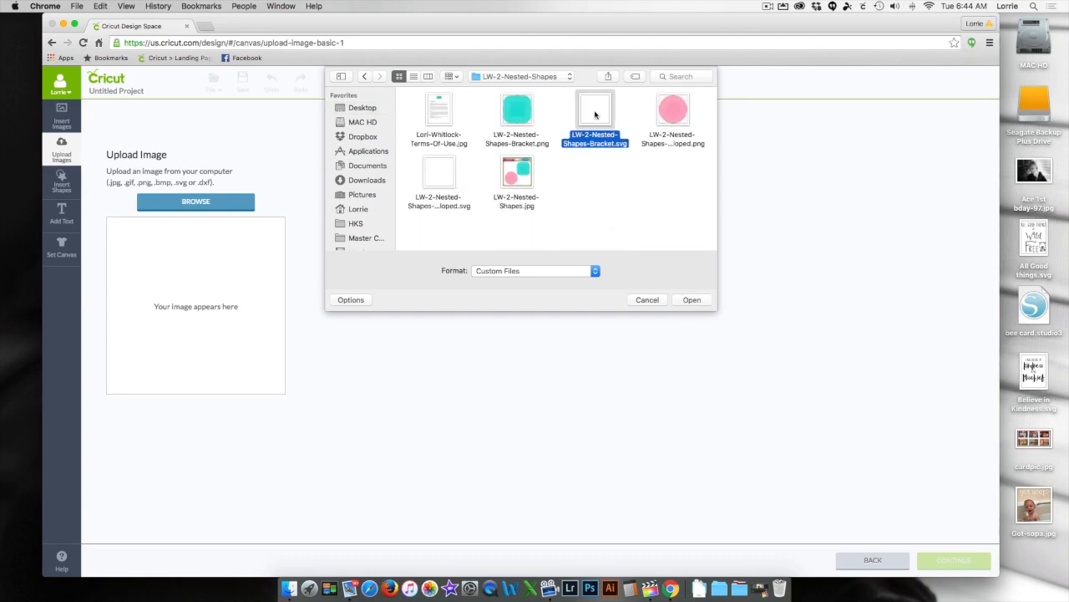
click(690, 300)
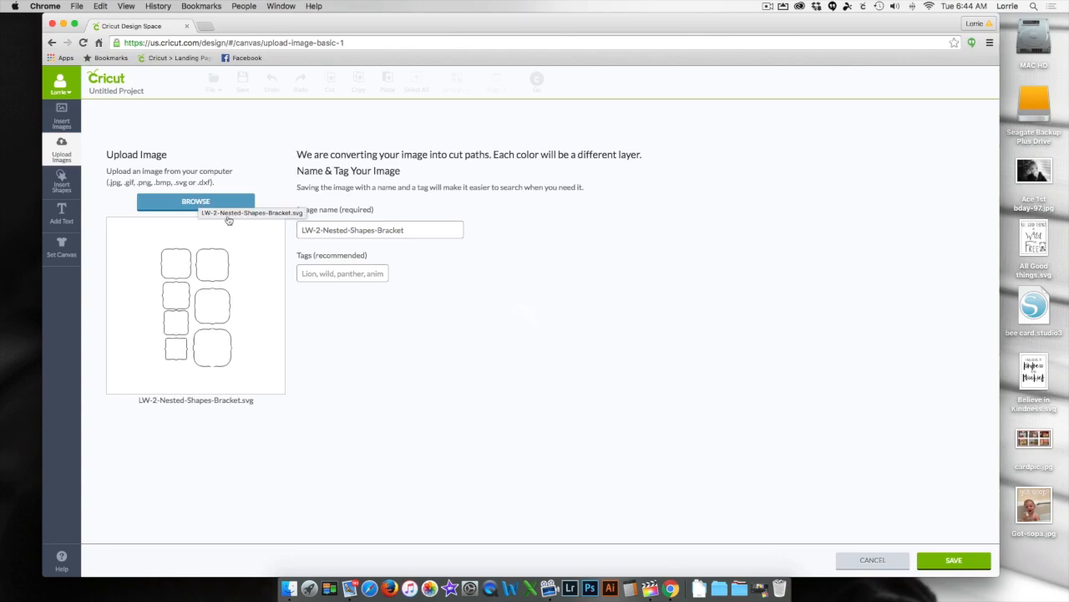
click(953, 560)
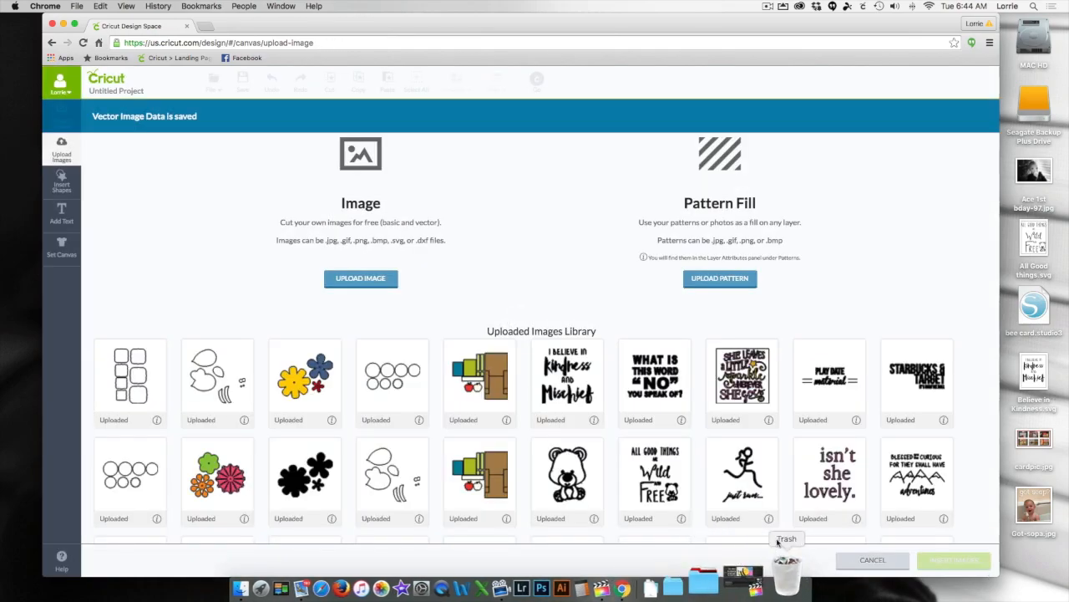
- Insert the uploaded school step card, nested scalloped circles, yellow-blue-red flower set and bug images onto the canvas together
click(499, 381)
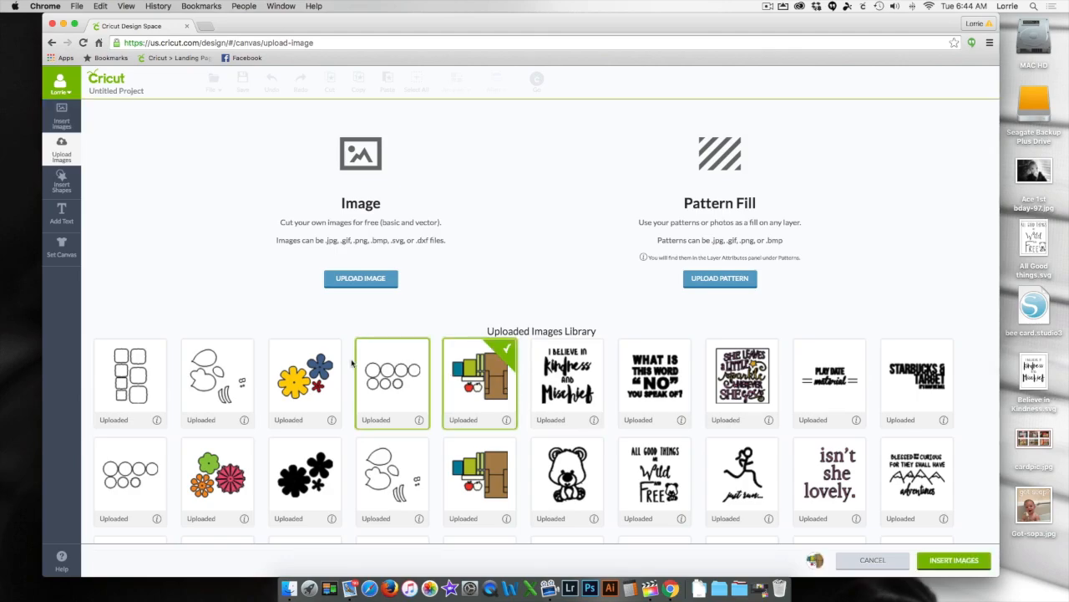
click(400, 384)
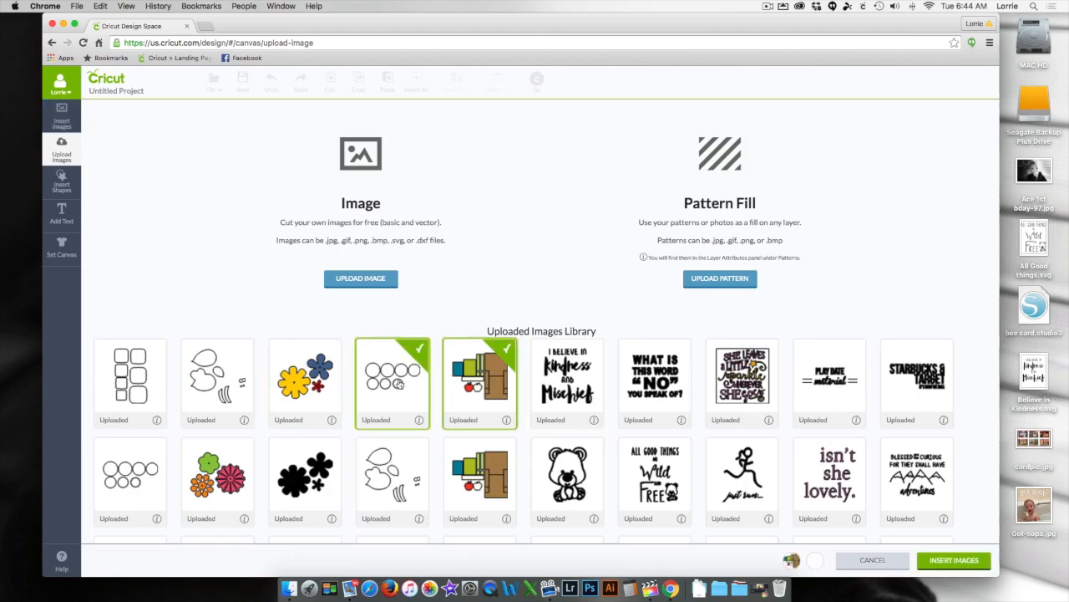
click(302, 362)
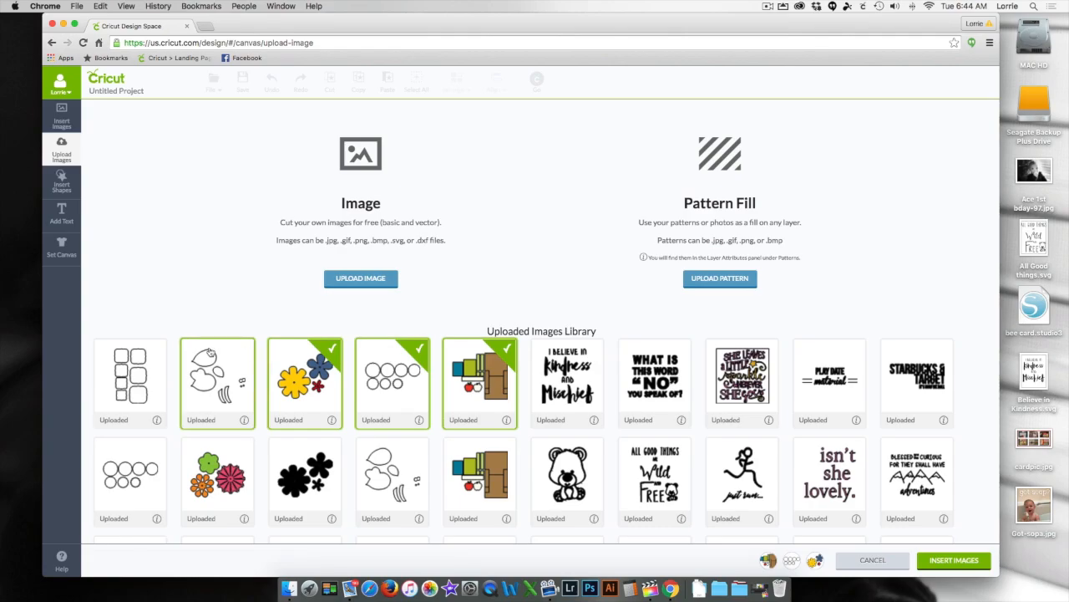
click(210, 355)
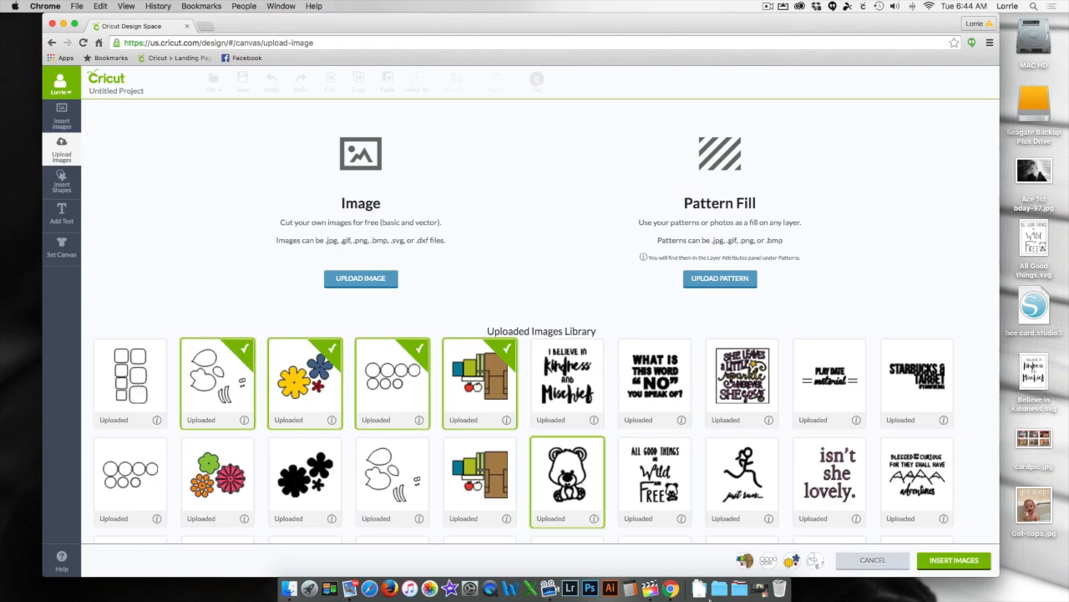
click(943, 565)
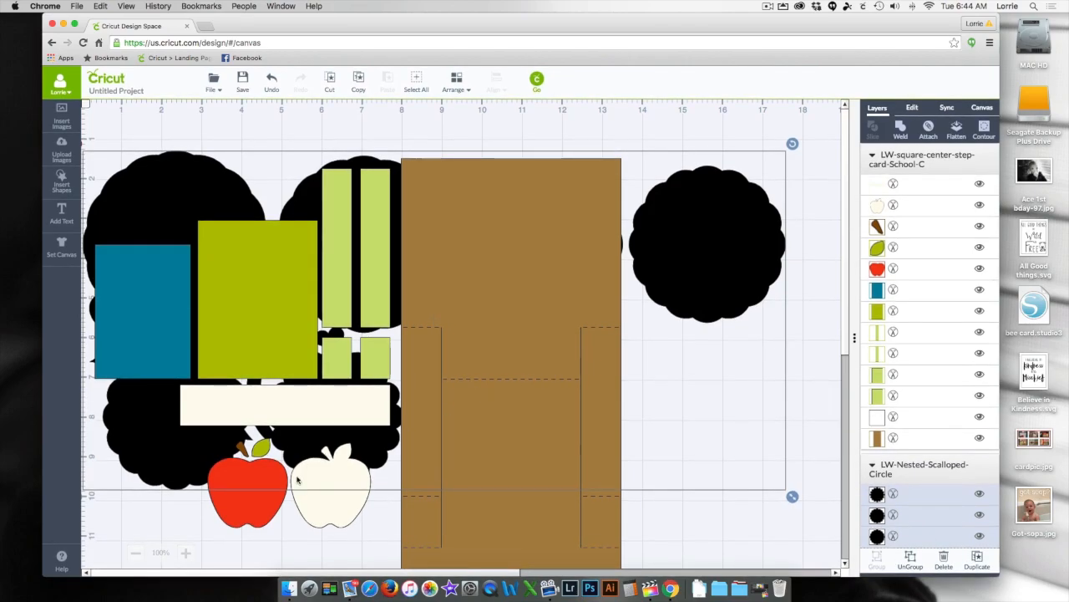
- Separate the overlapping images by moving the school card below and the scalloped circles, flowers and bug to the canvas's right side
click(135, 552)
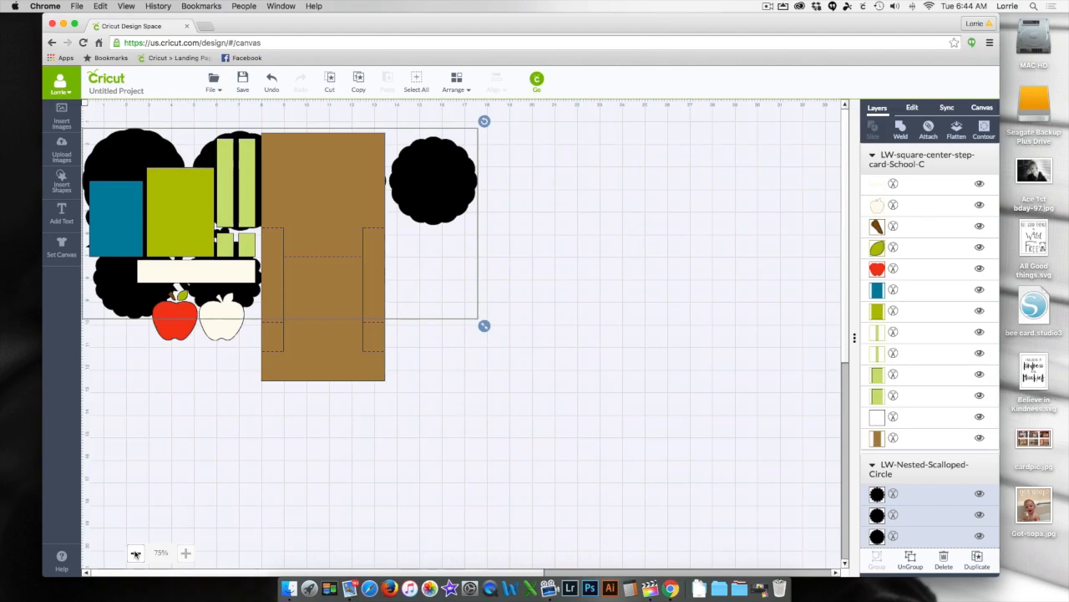
click(135, 553)
drag(275, 203, 307, 374)
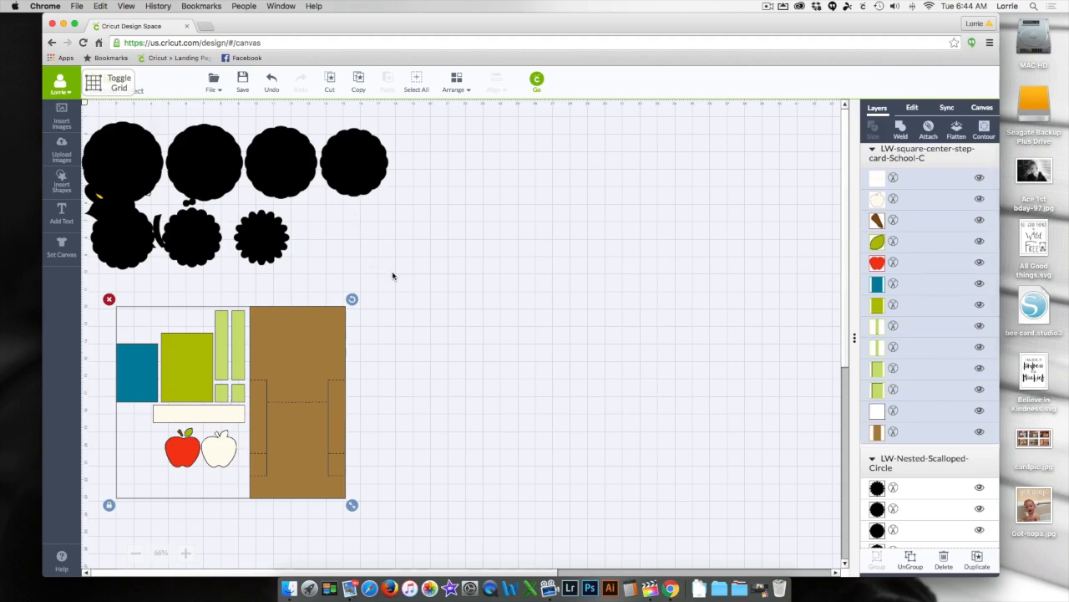
drag(393, 276, 82, 109)
drag(148, 167, 623, 192)
drag(82, 119, 224, 269)
drag(159, 160, 741, 326)
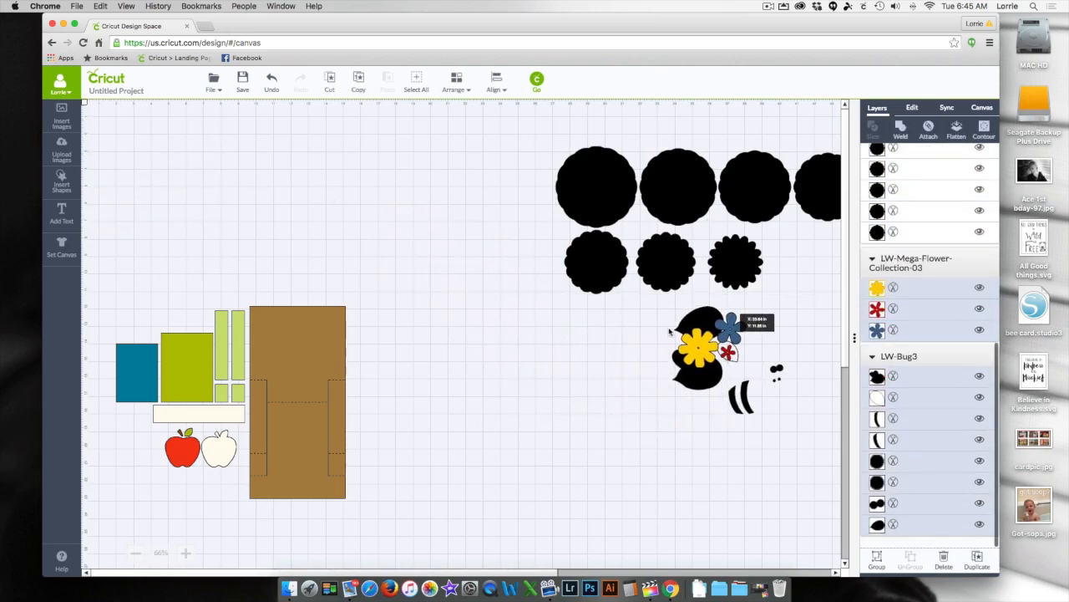
- Move the school card set to the canvas's upper-left area and ungroup it into individual pieces
click(255, 335)
drag(255, 335, 258, 155)
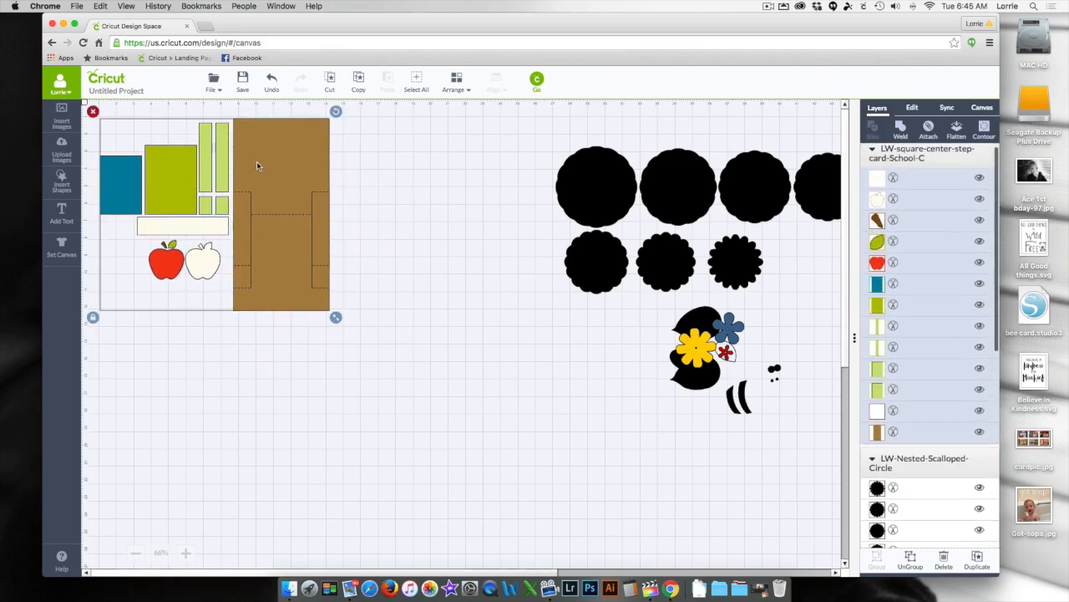
drag(281, 161, 383, 148)
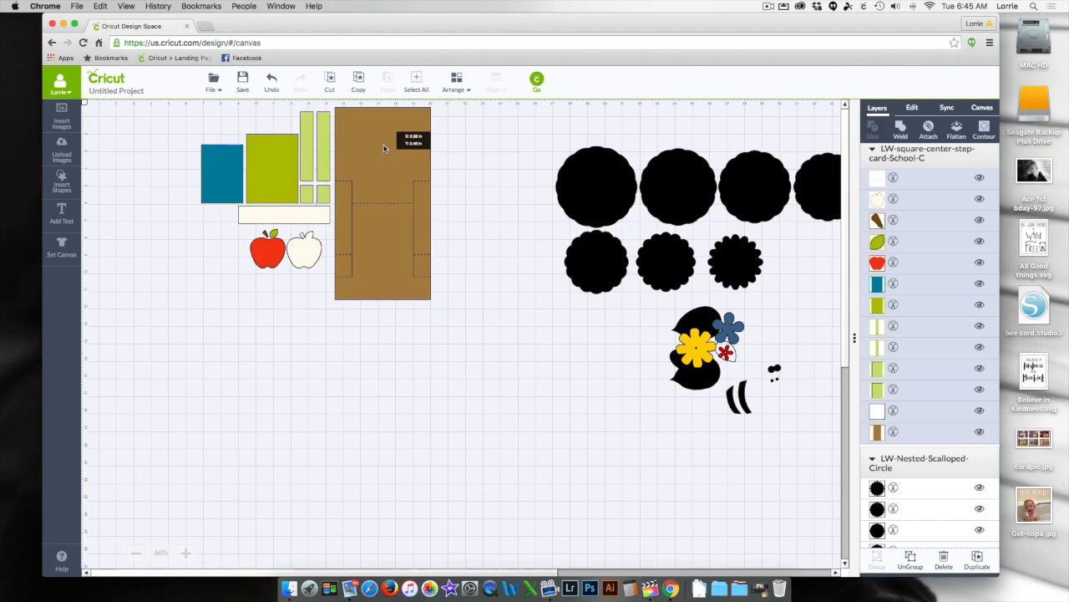
drag(383, 148, 300, 167)
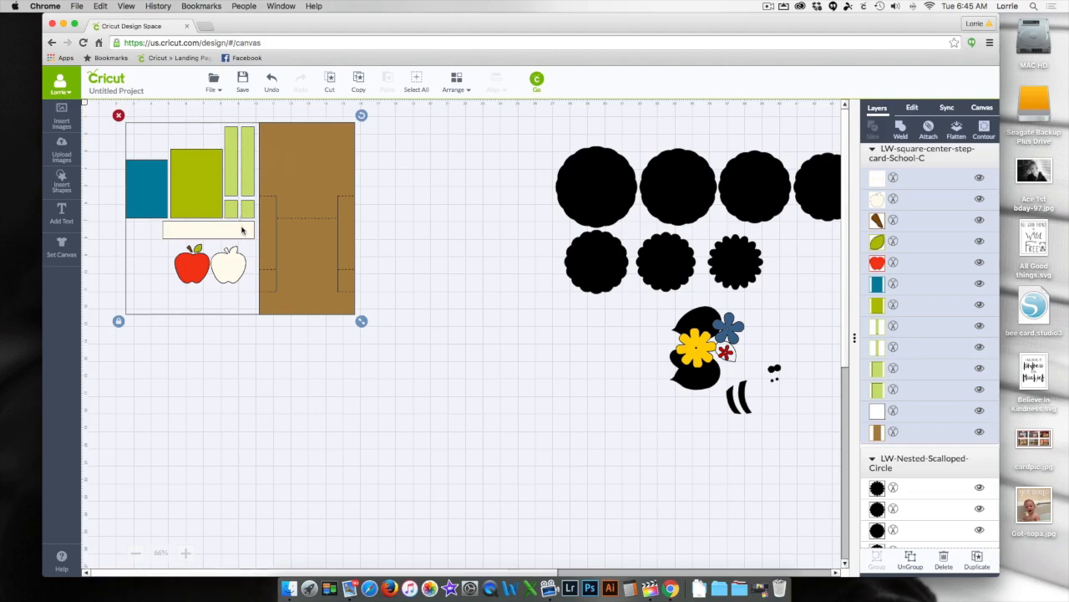
right_click(281, 212)
click(309, 229)
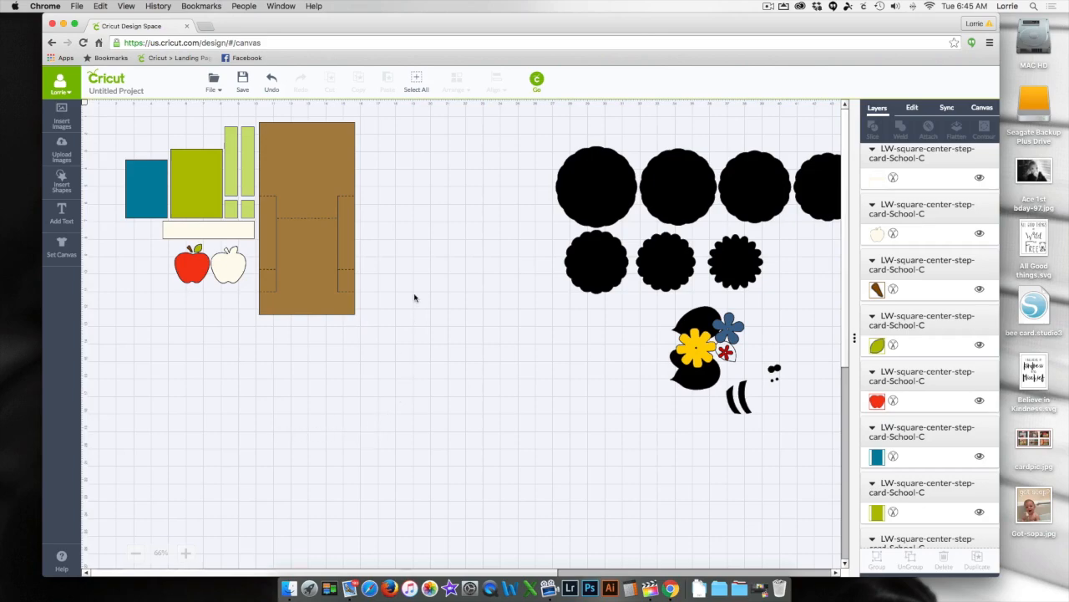
- Attach the brown card base and the white layer lying on it to each other
drag(376, 109, 255, 368)
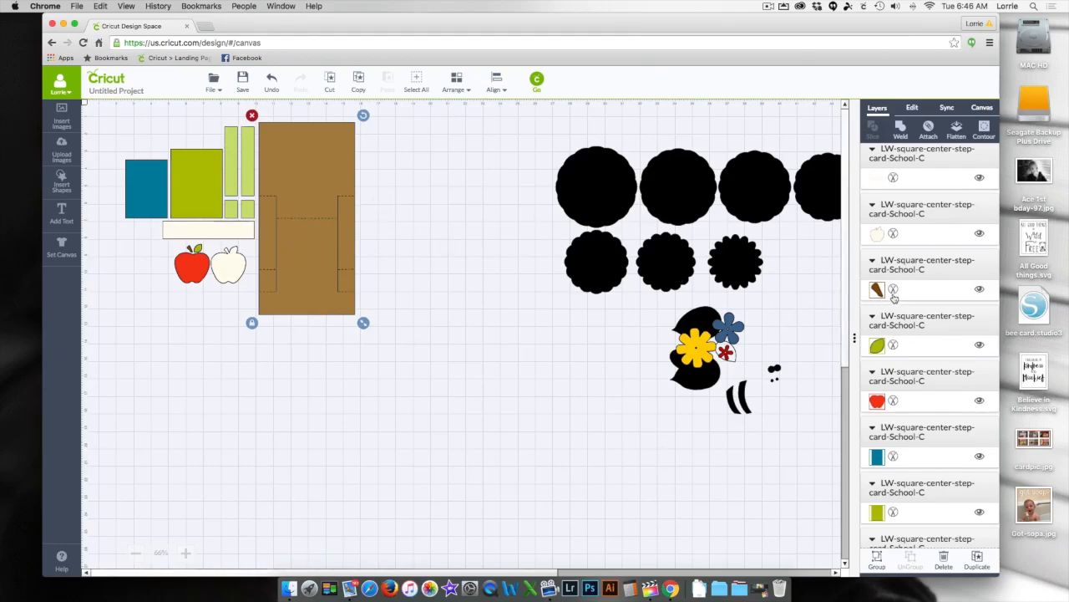
scroll(893, 297, down, 4)
scroll(893, 297, down, 5)
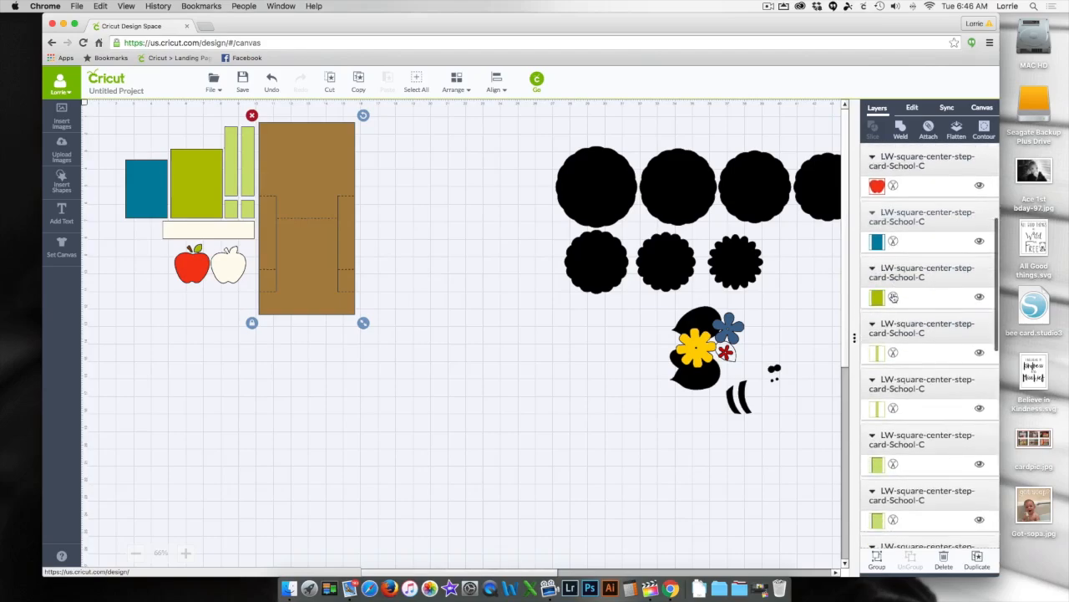
scroll(893, 297, down, 2)
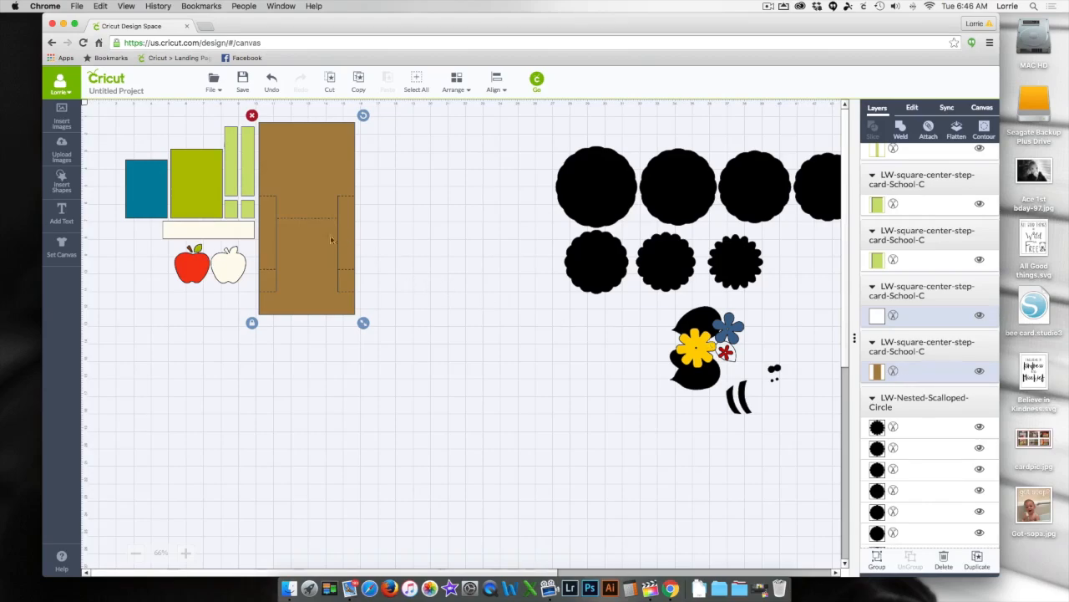
right_click(291, 181)
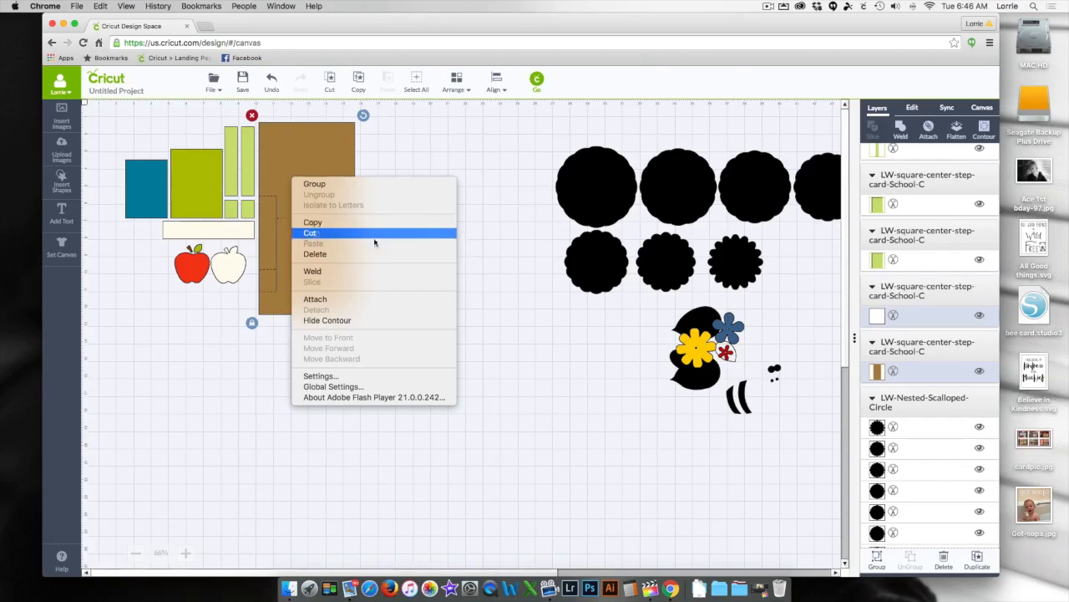
click(338, 300)
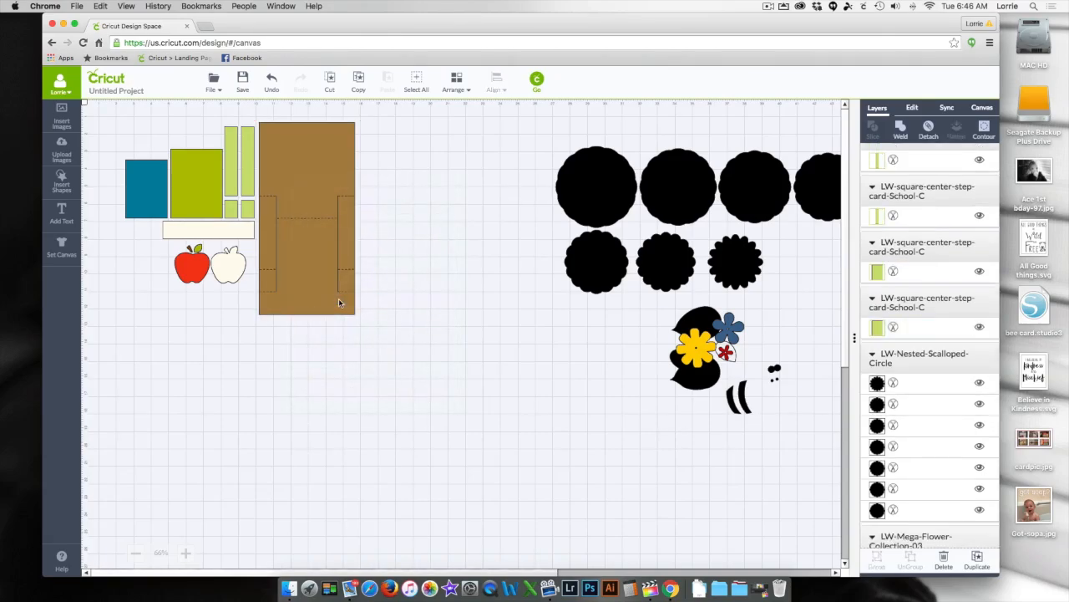
- Move the attached card base clear of the other card pieces and recolor its brown layer white (#ffffff)
drag(306, 171, 330, 173)
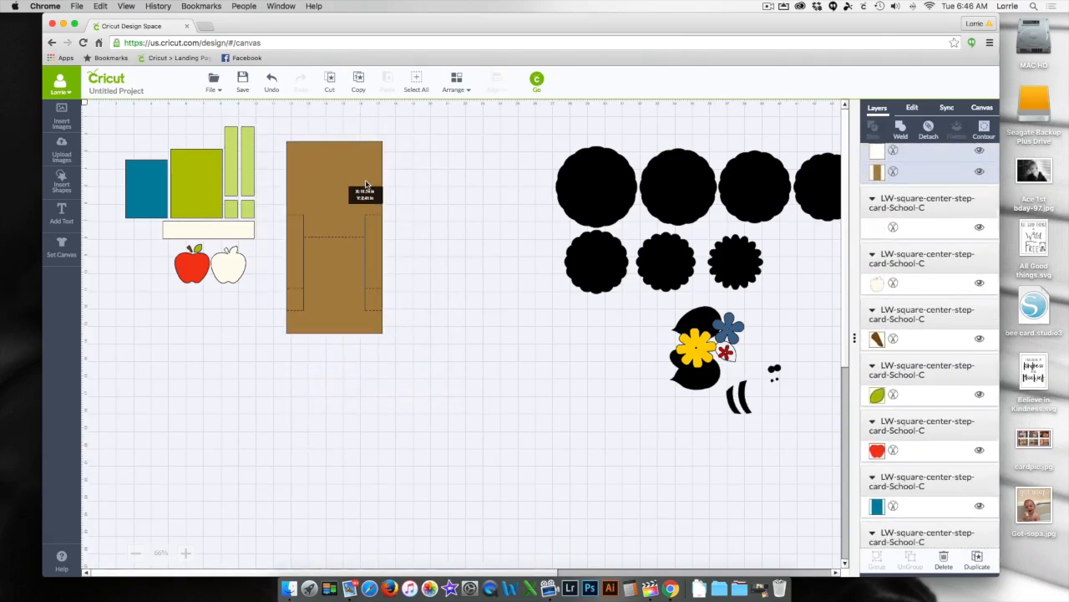
drag(326, 178, 344, 164)
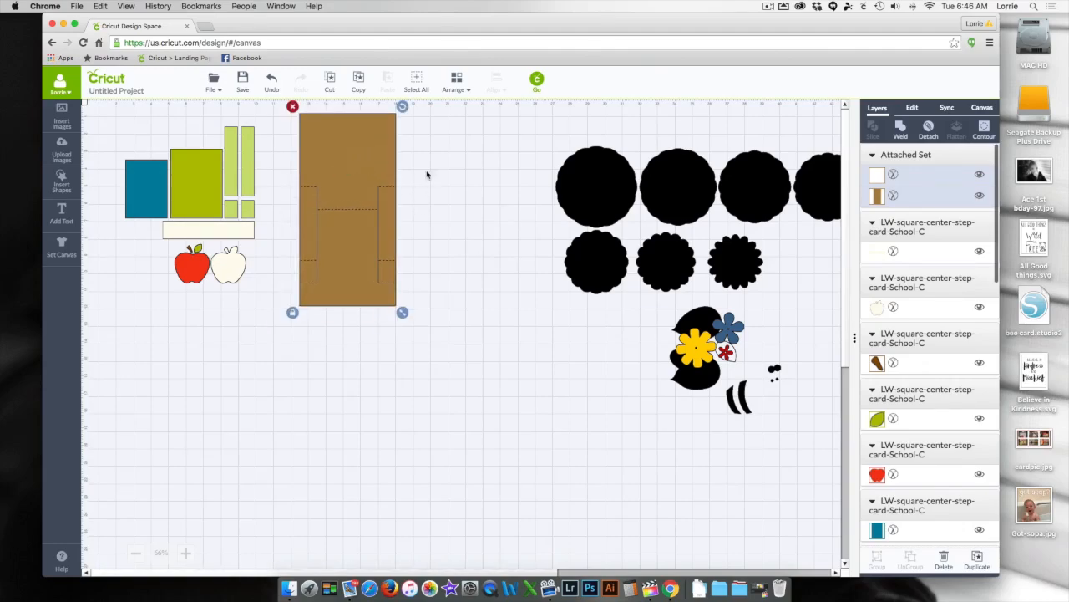
click(876, 195)
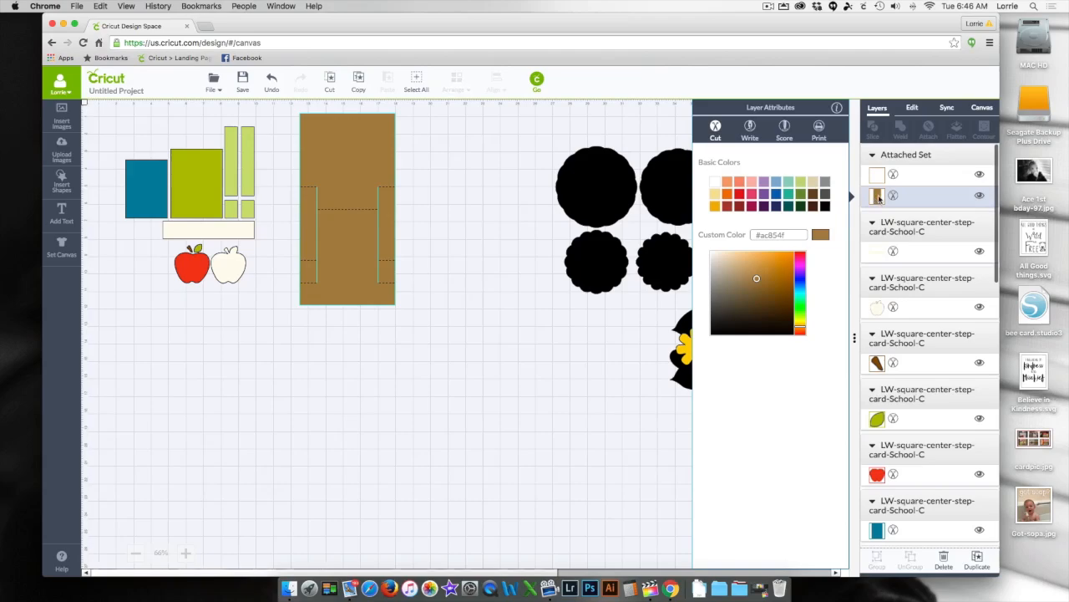
click(716, 182)
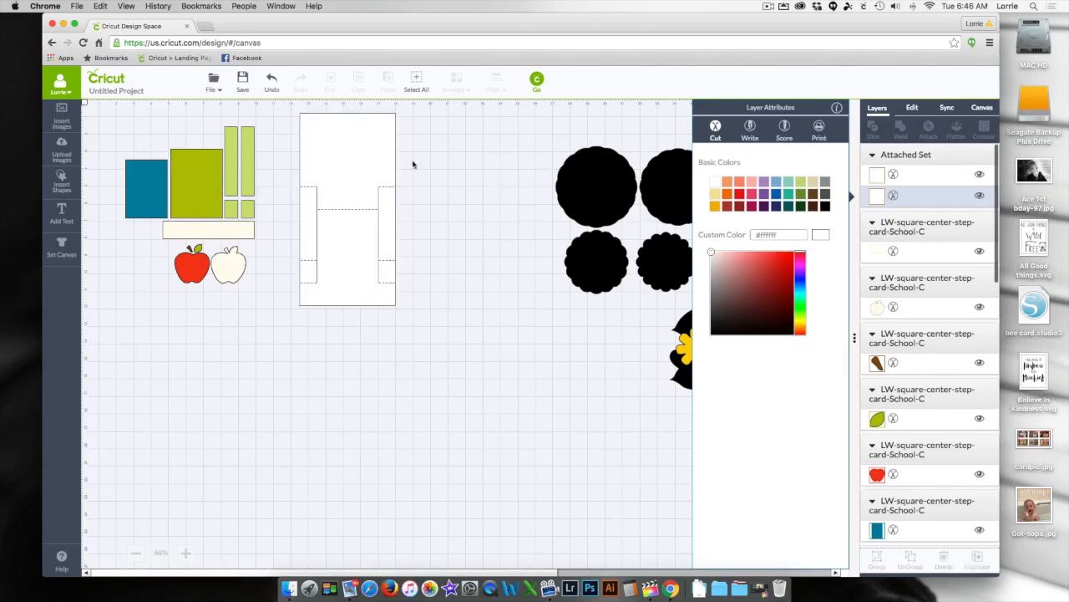
click(367, 165)
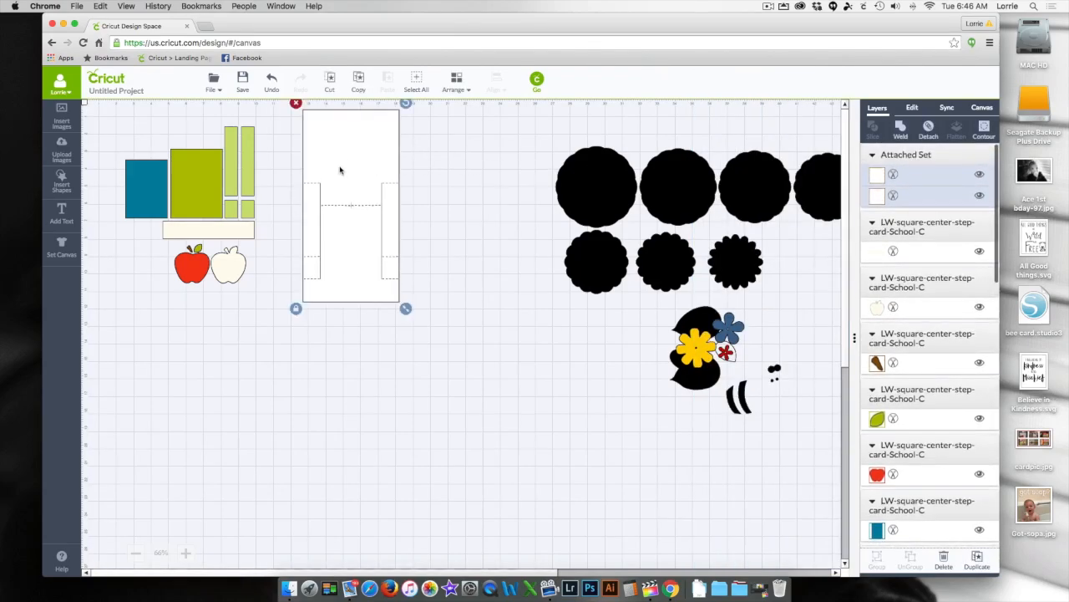
- Delete the red apple, the cream apple, the green leaf and the brown stem from the card pieces
drag(150, 249, 267, 297)
key(Delete)
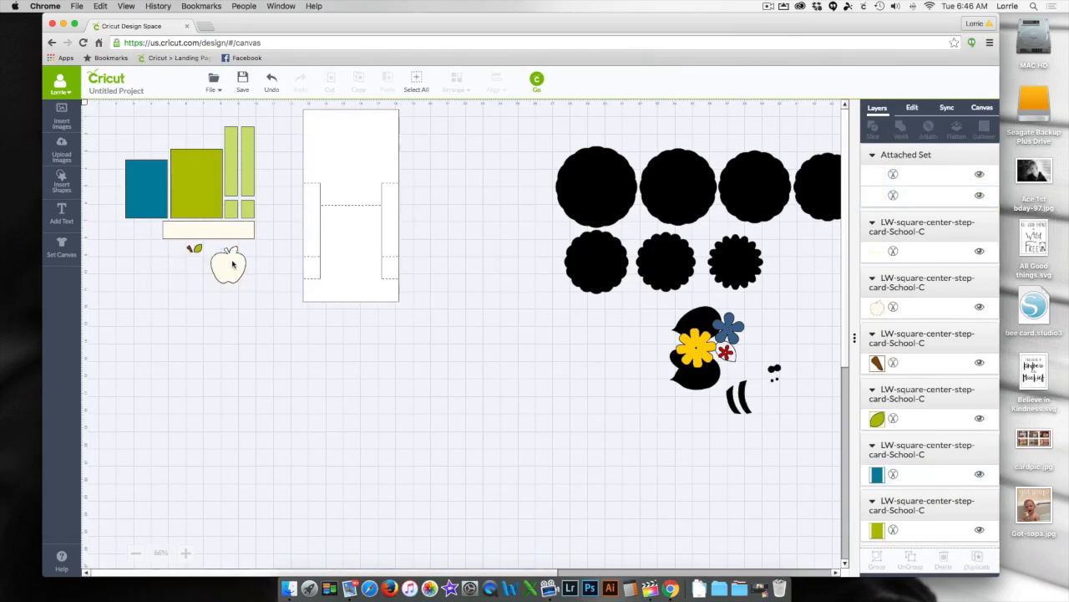
click(214, 259)
key(Delete)
click(199, 247)
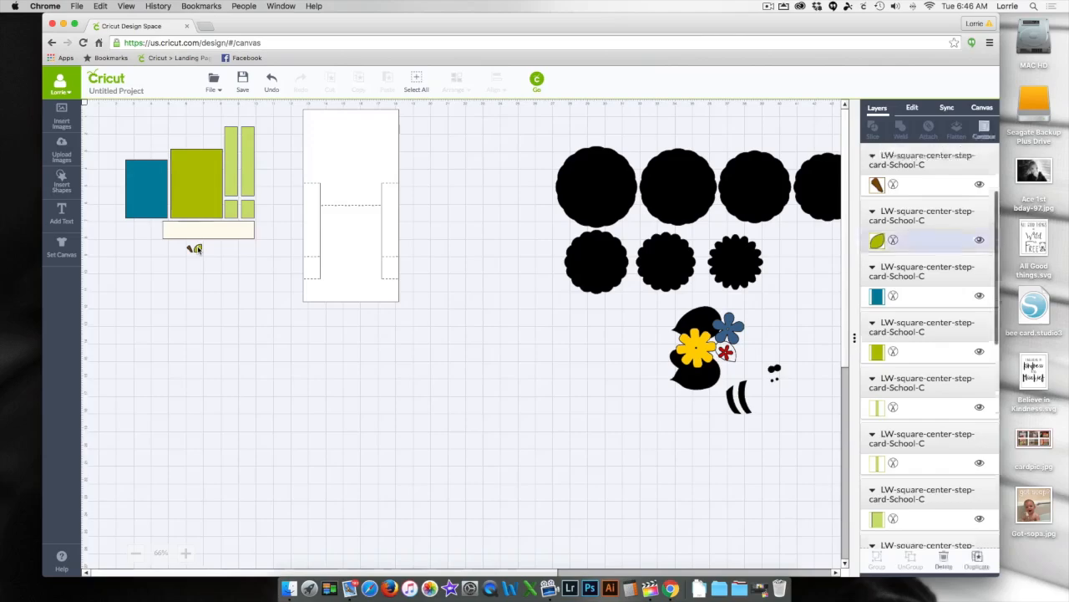
key(Delete)
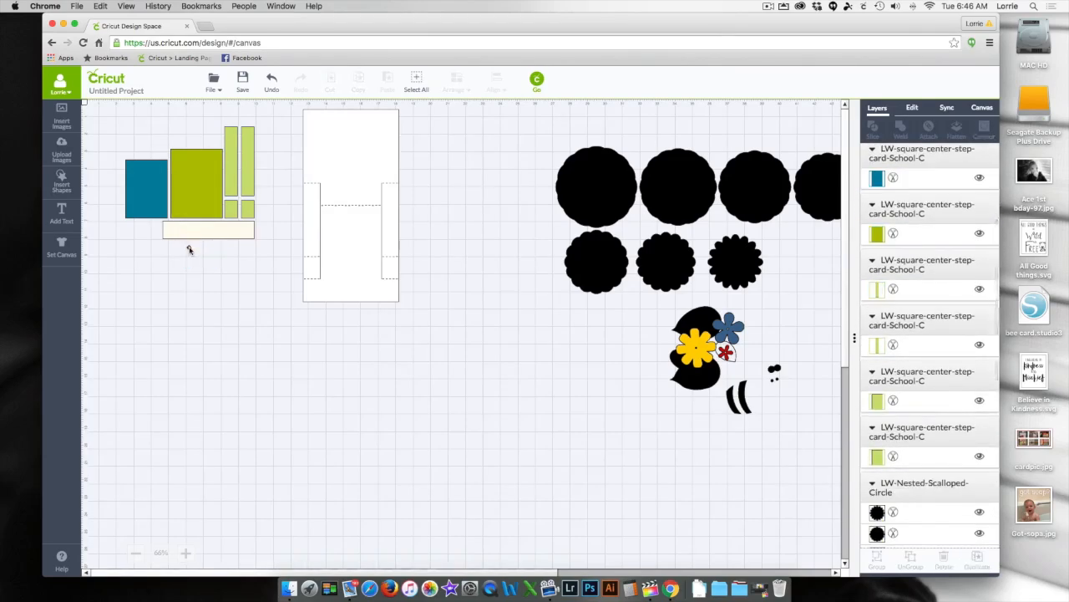
click(189, 249)
- Recolor the cream strip below the card pieces to orange Candycorn and move it just below the white card base
click(174, 234)
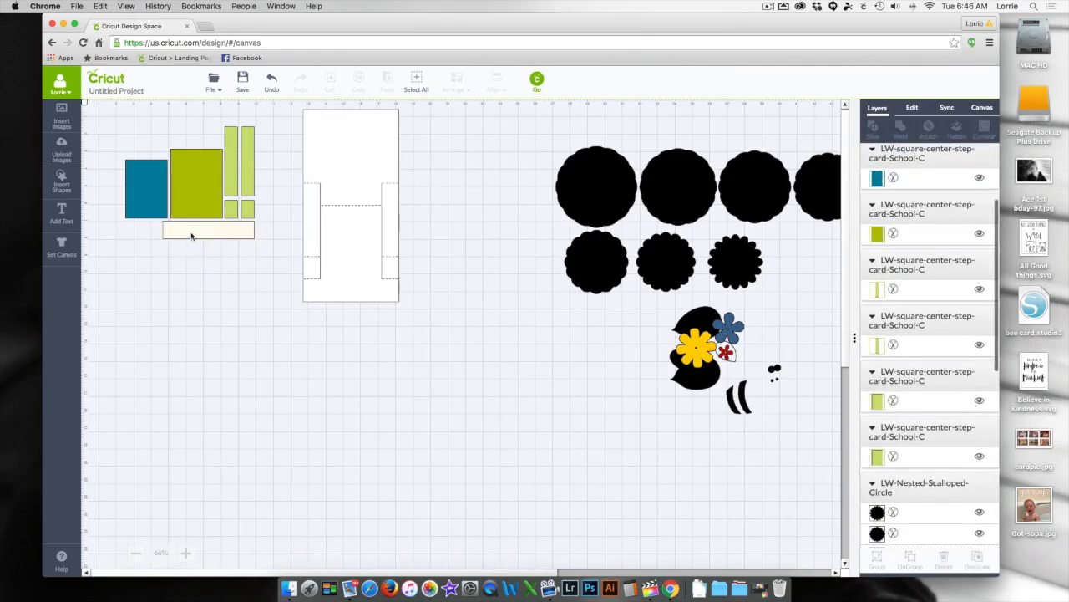
click(192, 235)
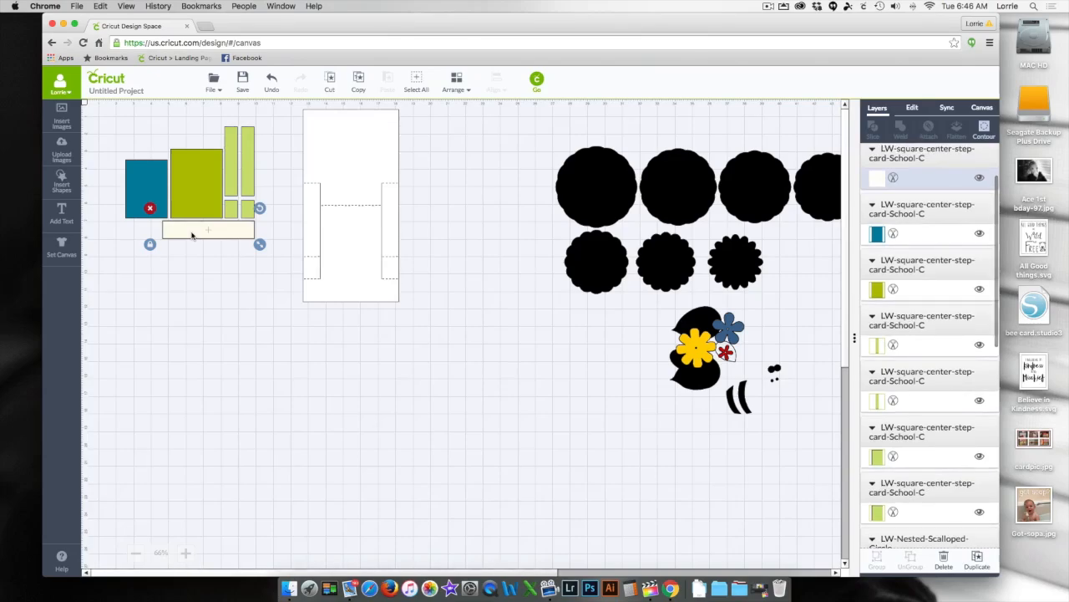
click(877, 178)
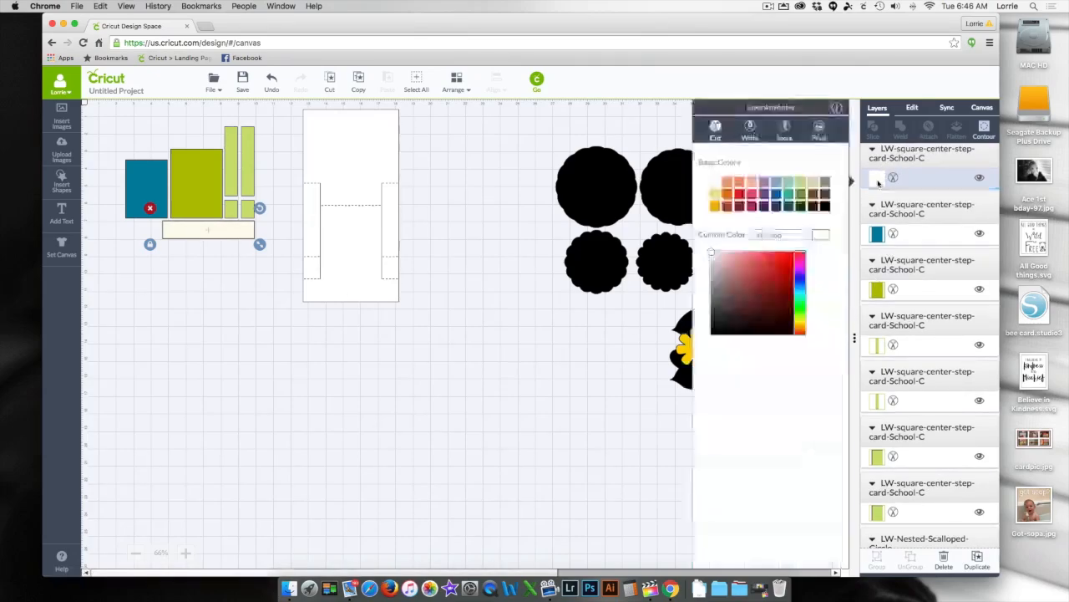
click(714, 206)
drag(225, 229, 353, 323)
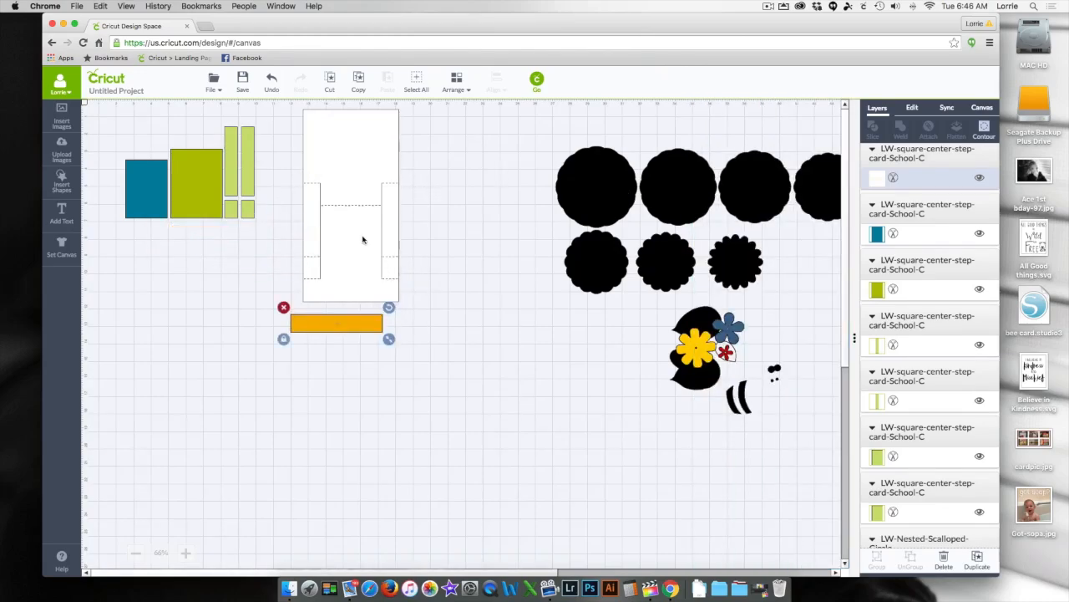
- Send the white card base to the back and place the orange strip on its bottom panel
click(363, 239)
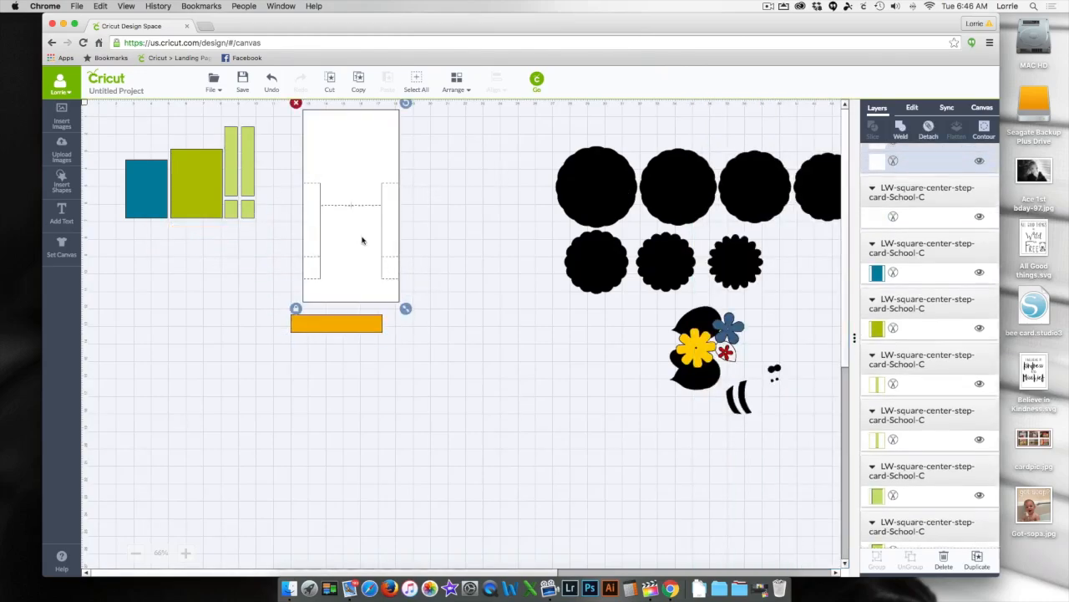
click(466, 89)
click(467, 117)
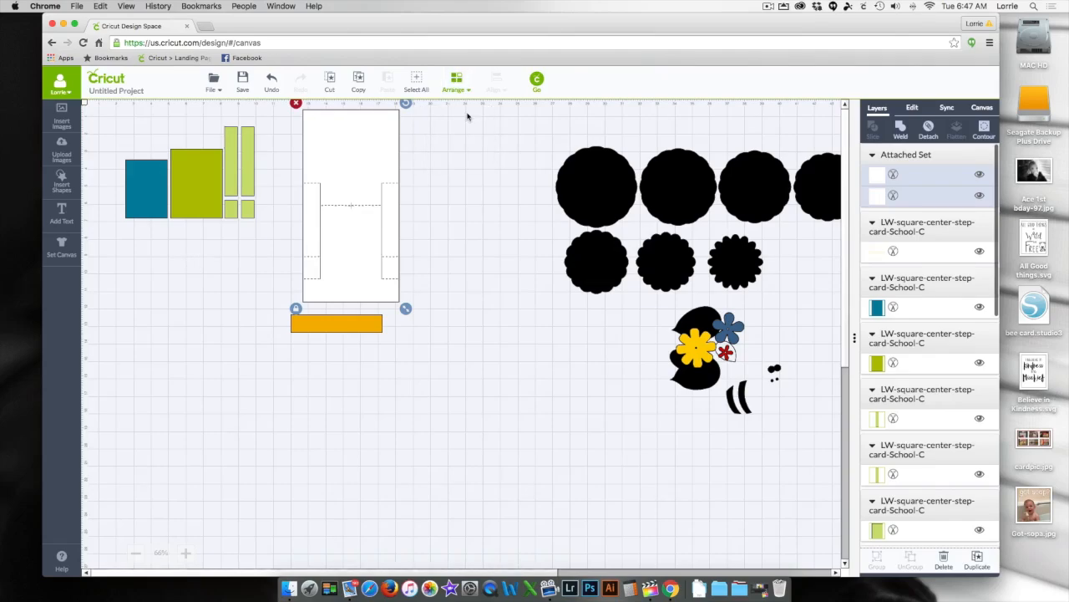
drag(334, 328, 351, 294)
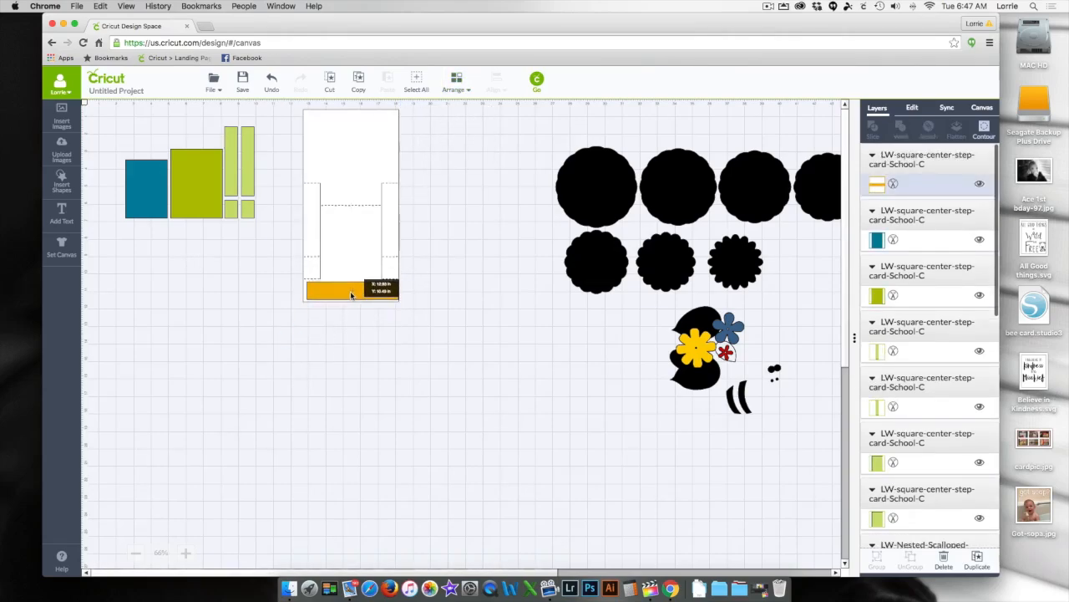
click(239, 299)
- Recolor the right-hand tall light green strip orange (#f2b31b)
drag(264, 120, 223, 263)
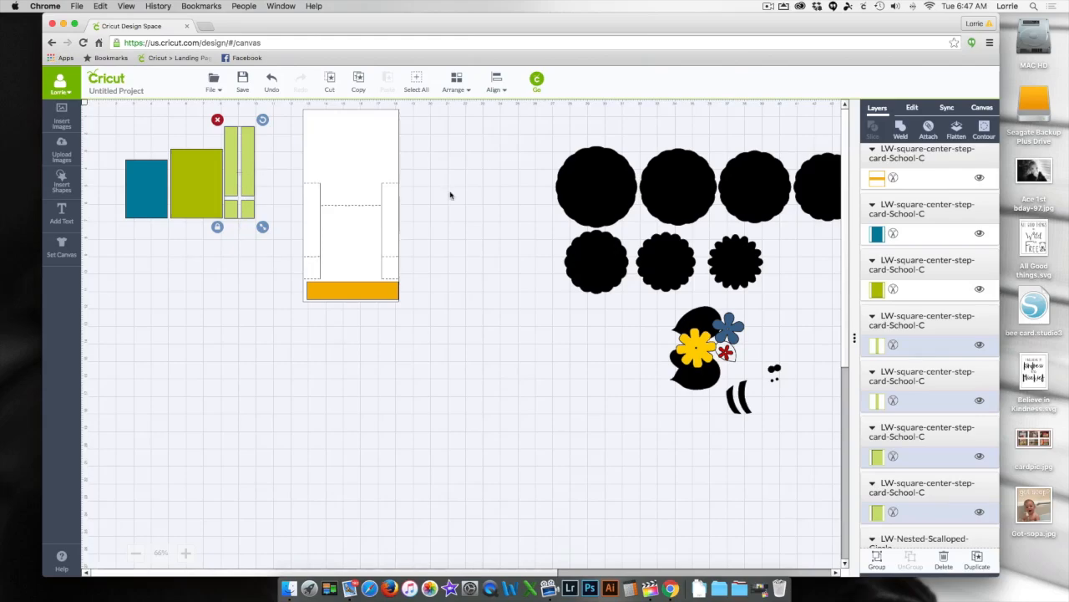
click(876, 401)
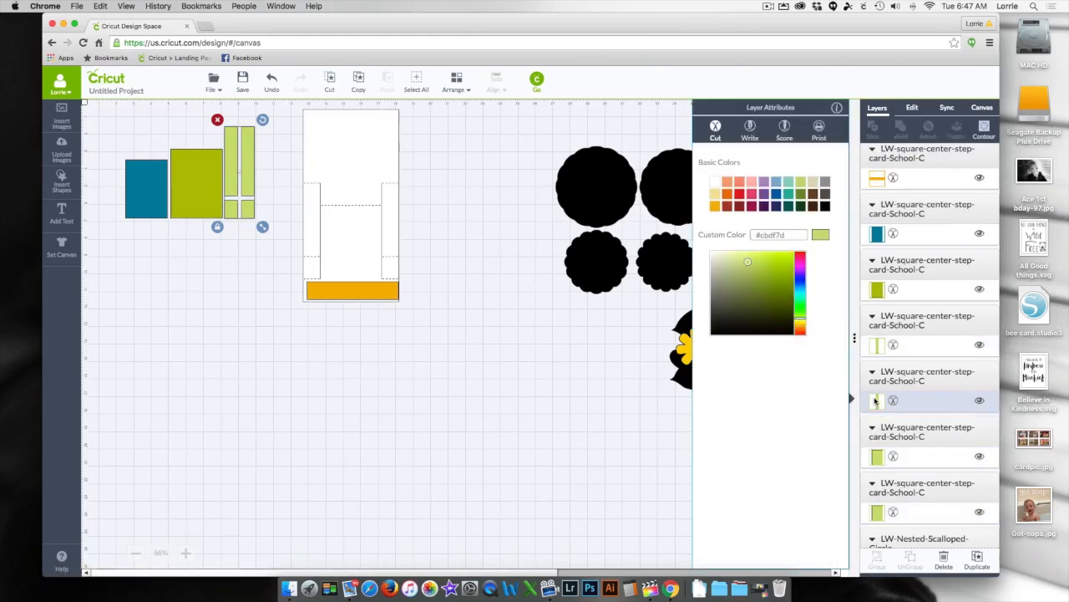
click(715, 207)
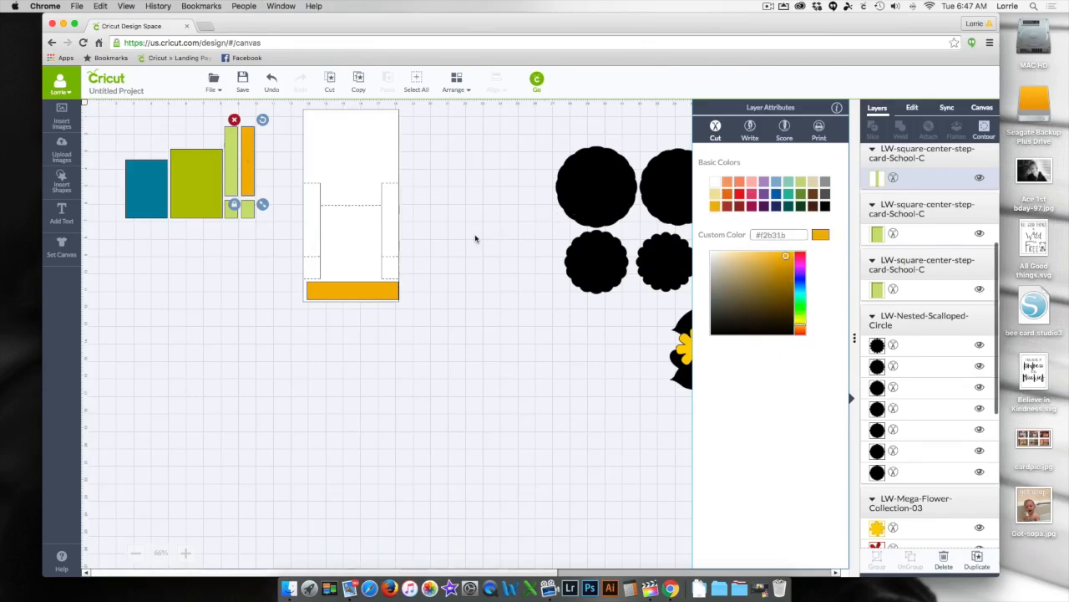
click(581, 219)
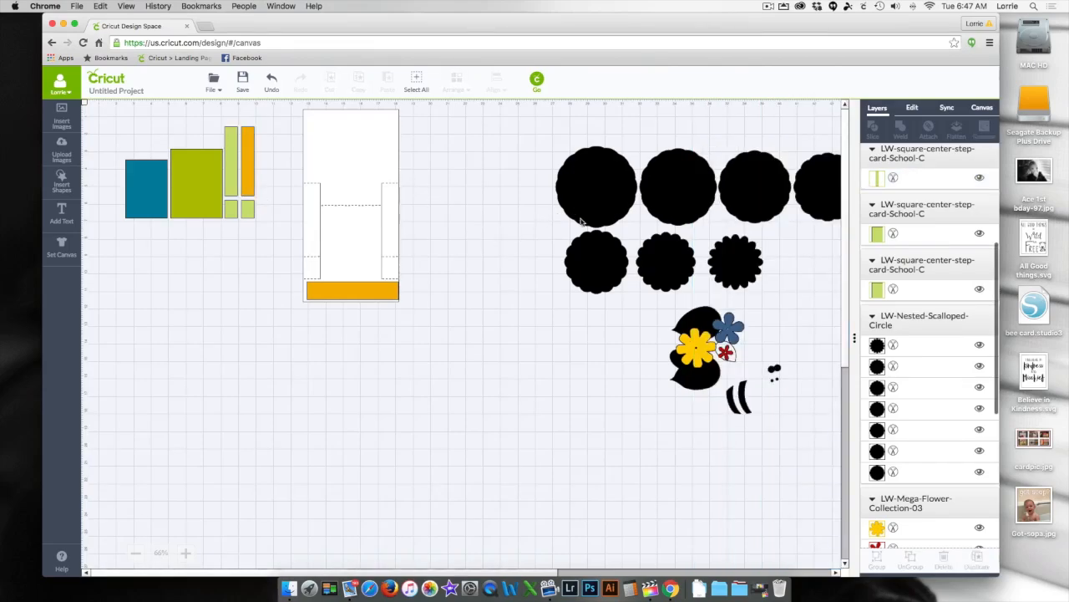
- Sync the remaining tall light green strip and the two small light green pieces to the orange color group
click(947, 109)
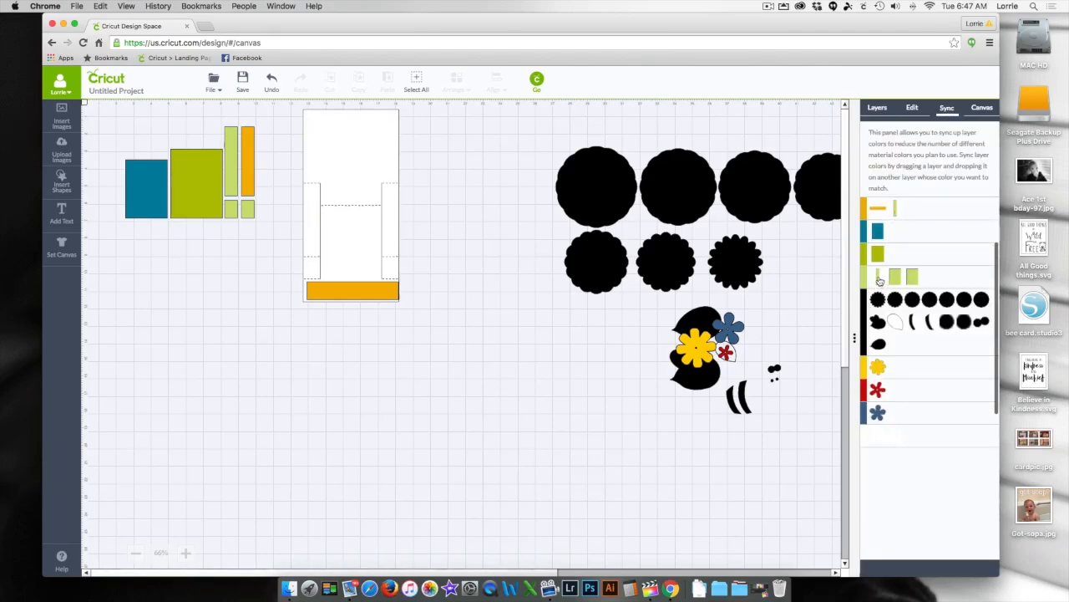
drag(879, 279, 915, 210)
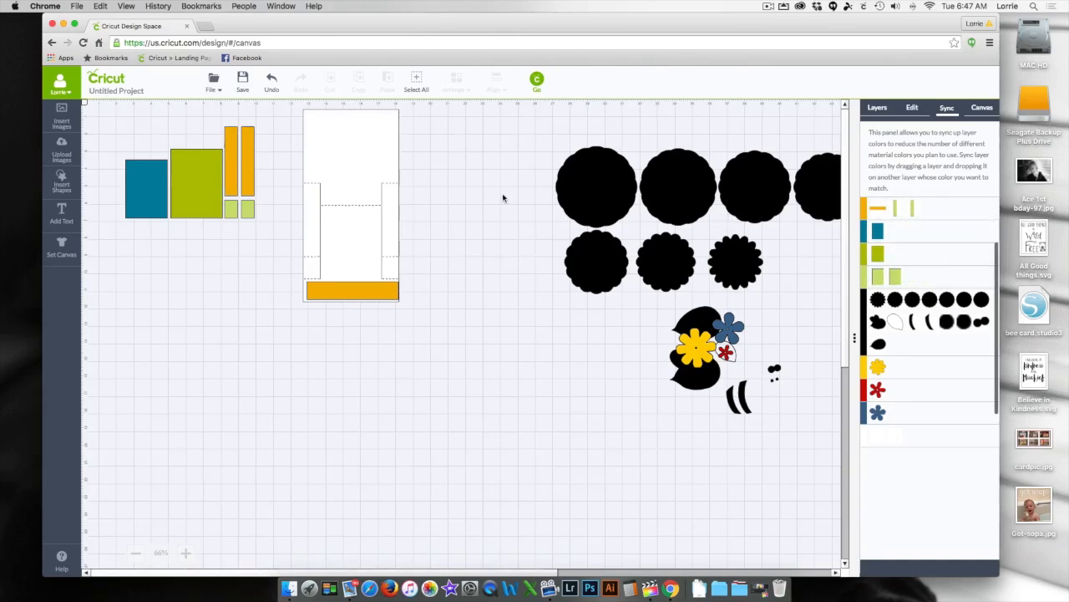
click(248, 211)
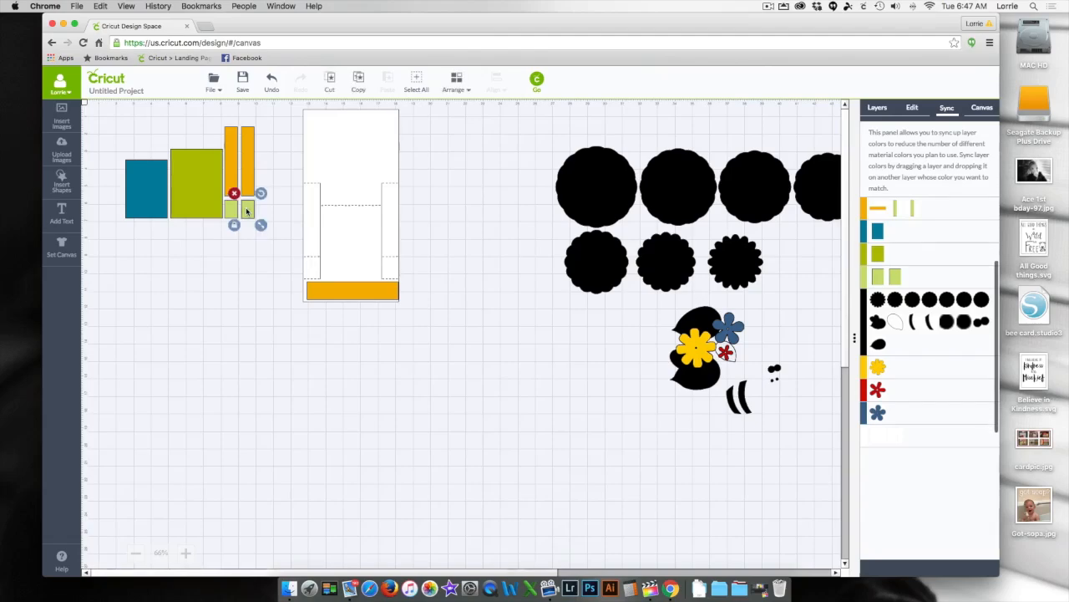
drag(895, 275, 925, 208)
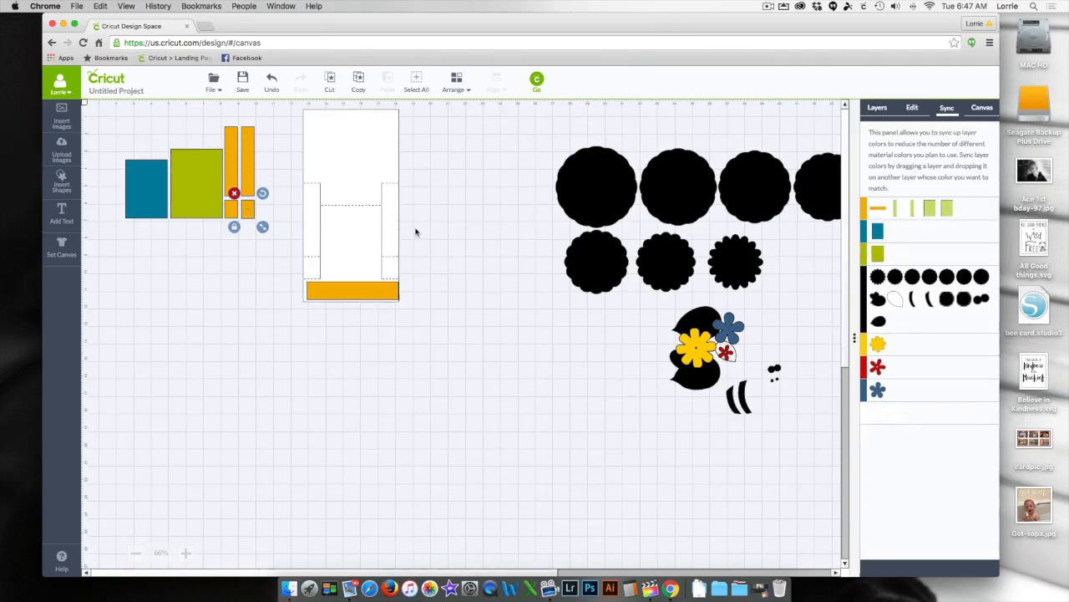
click(262, 205)
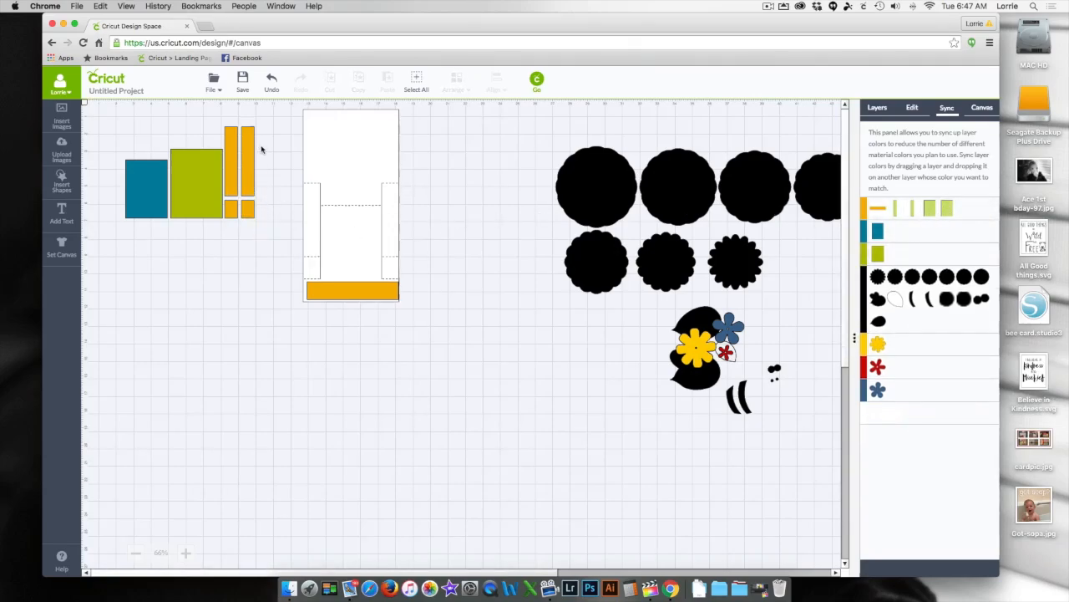
- Place the two tall orange strips and the two small orange pieces on the card base's left and right side panels
drag(264, 123, 393, 243)
drag(234, 168, 315, 224)
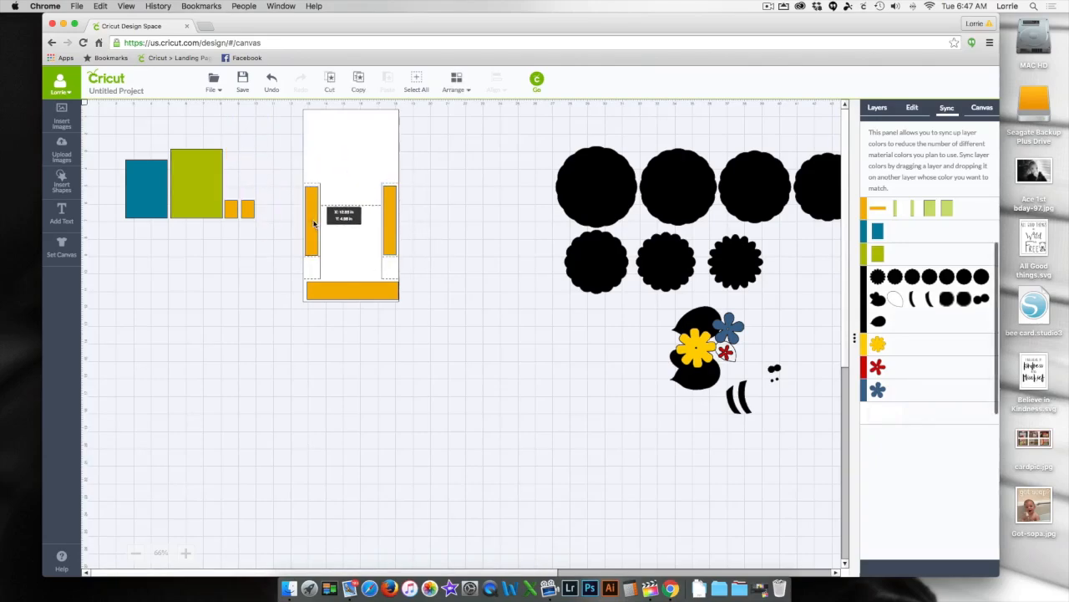
drag(248, 210, 312, 268)
drag(232, 209, 375, 267)
- Place the olive green rectangle on the card's center panel and sync it to the orange color group
drag(210, 205, 365, 266)
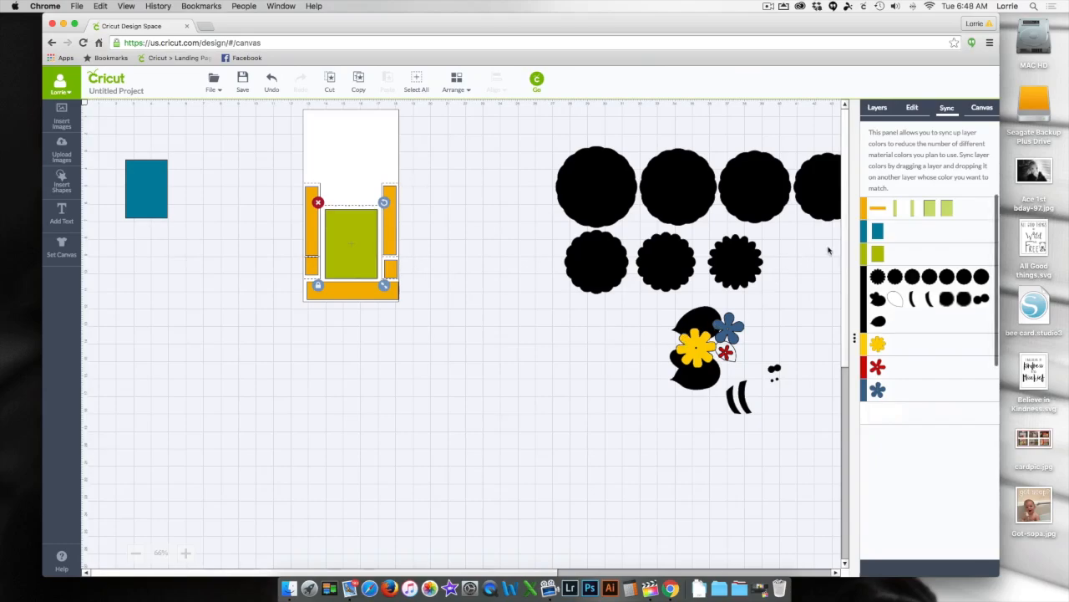
drag(867, 258, 871, 211)
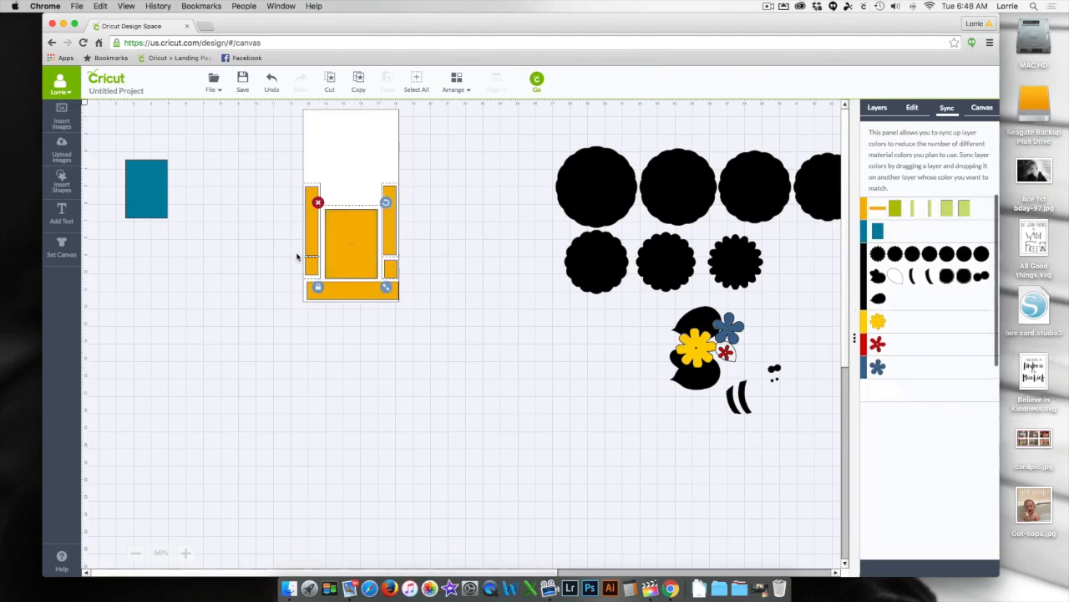
- Try the blue rectangle on top of the orange center rectangle, move it off the card and delete it
click(145, 197)
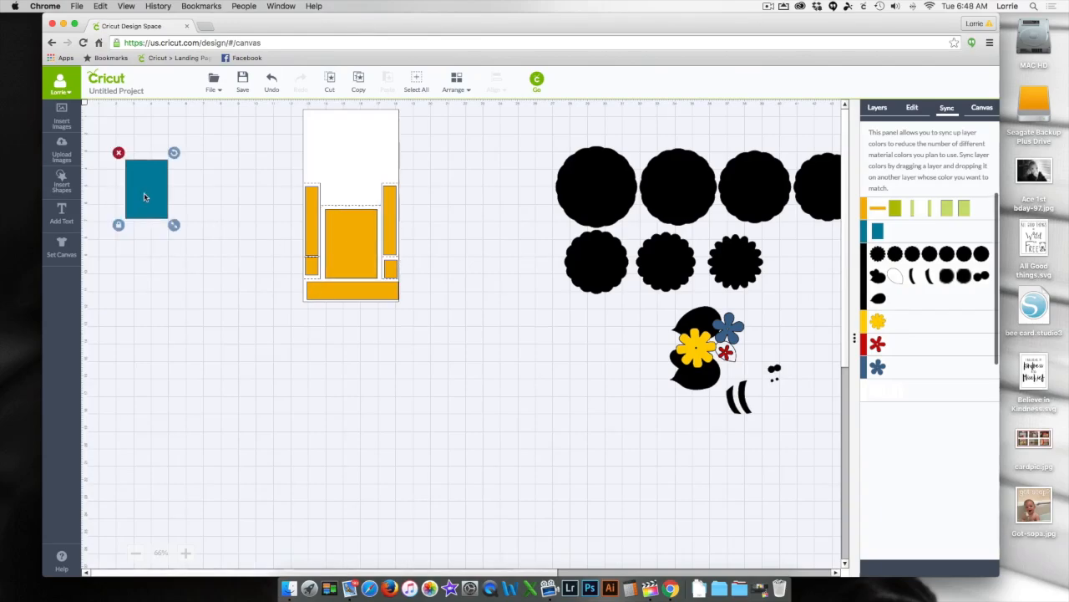
drag(145, 197, 349, 250)
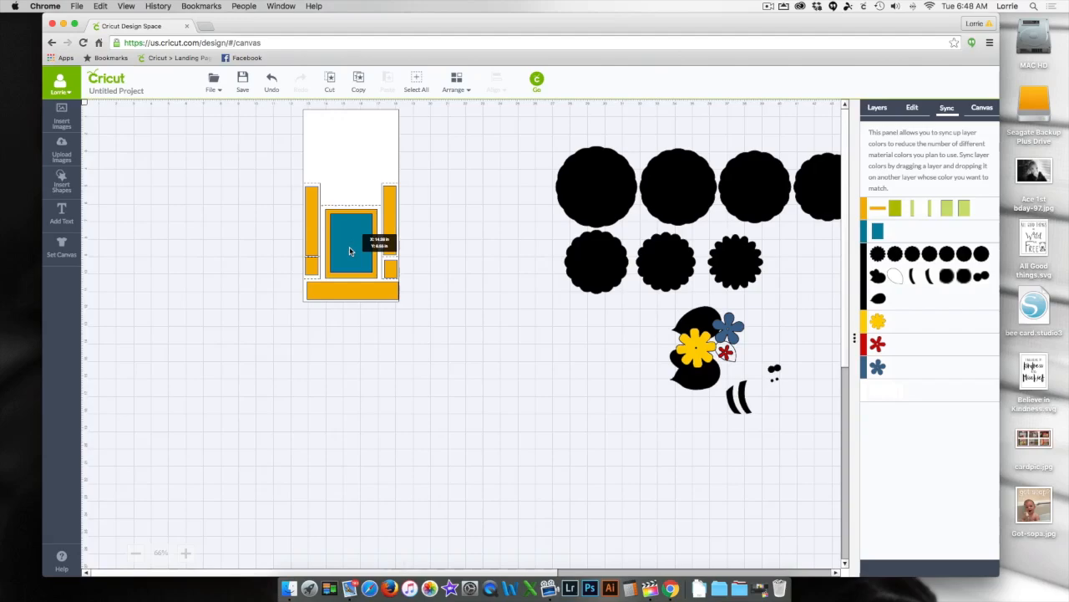
drag(349, 249, 220, 219)
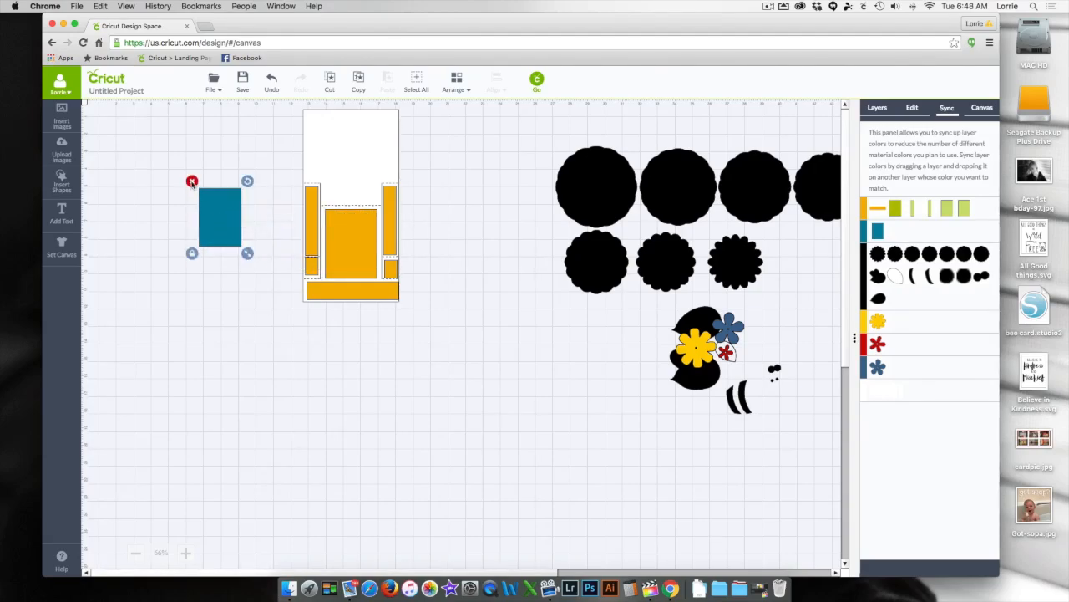
click(192, 182)
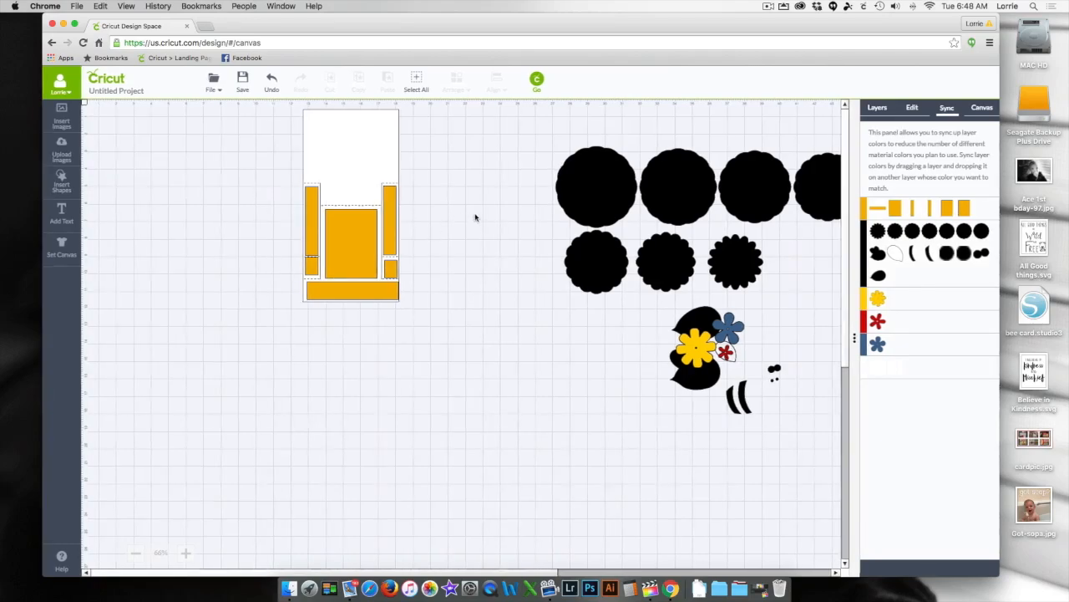
- Move the black scalloped circle set beside the card and bring it to the front
drag(592, 182, 479, 185)
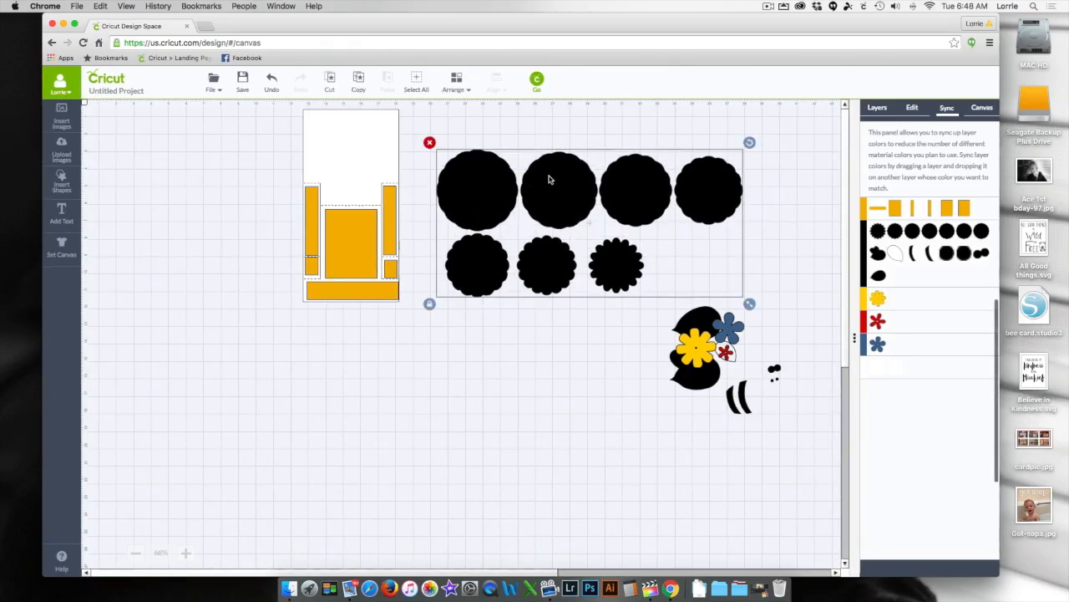
click(460, 87)
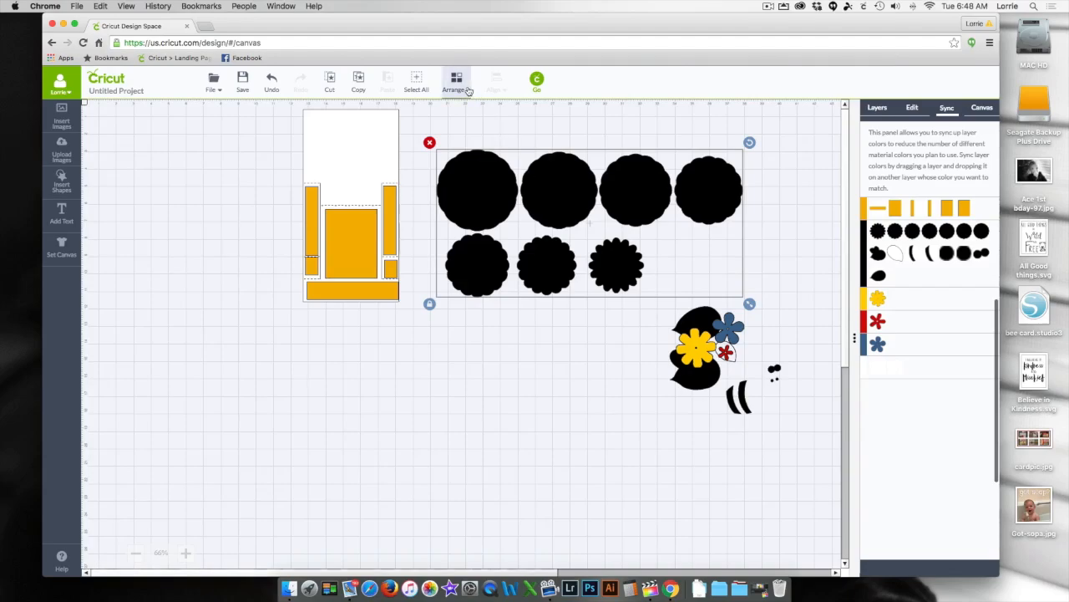
click(469, 156)
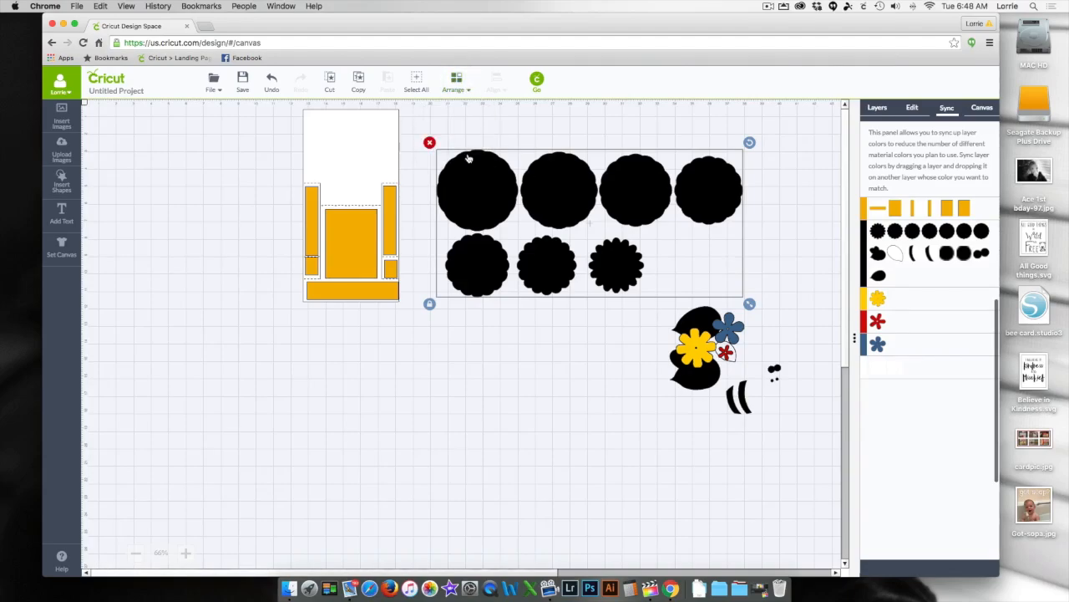
- Ungroup the scalloped circle set into individual circles
right_click(493, 199)
click(507, 214)
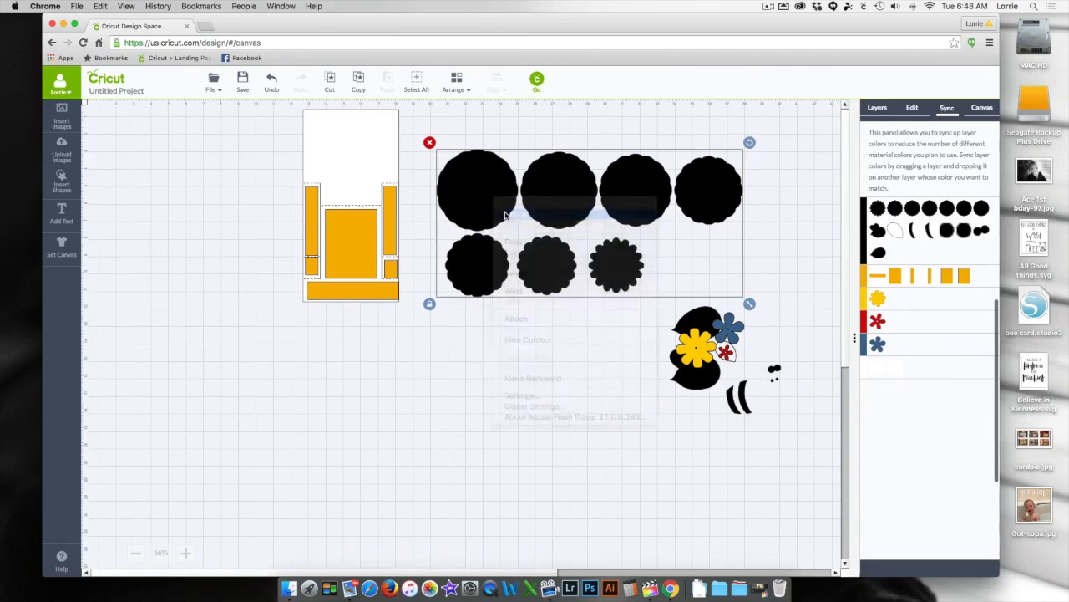
click(506, 358)
- Place the largest scalloped circle over the orange center rectangle and shrink it to about 3.63 in wide
drag(504, 198, 373, 246)
drag(396, 286, 372, 248)
drag(372, 246, 373, 247)
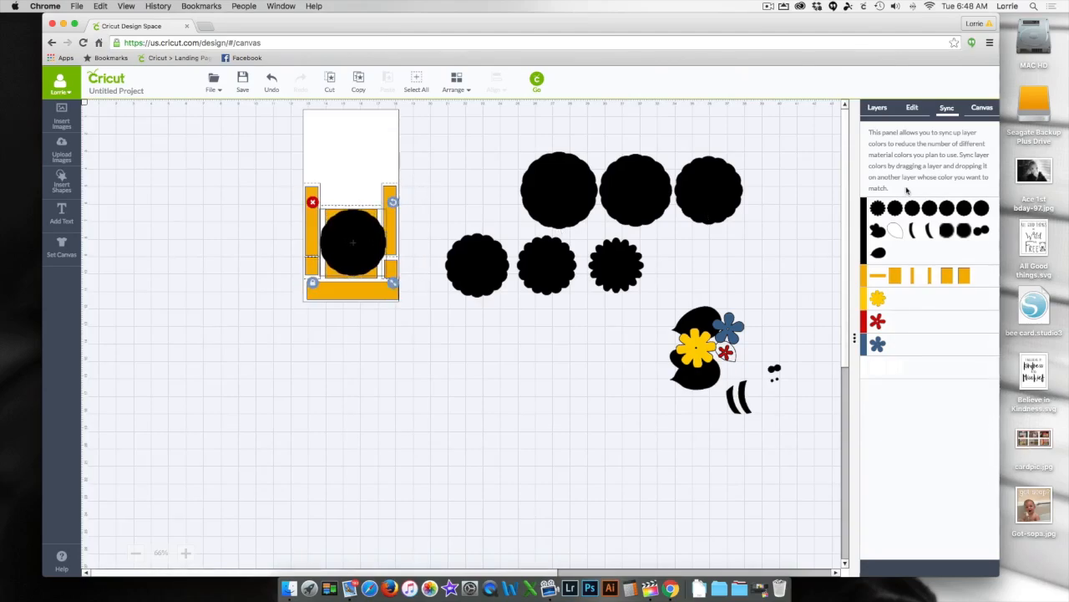
click(914, 107)
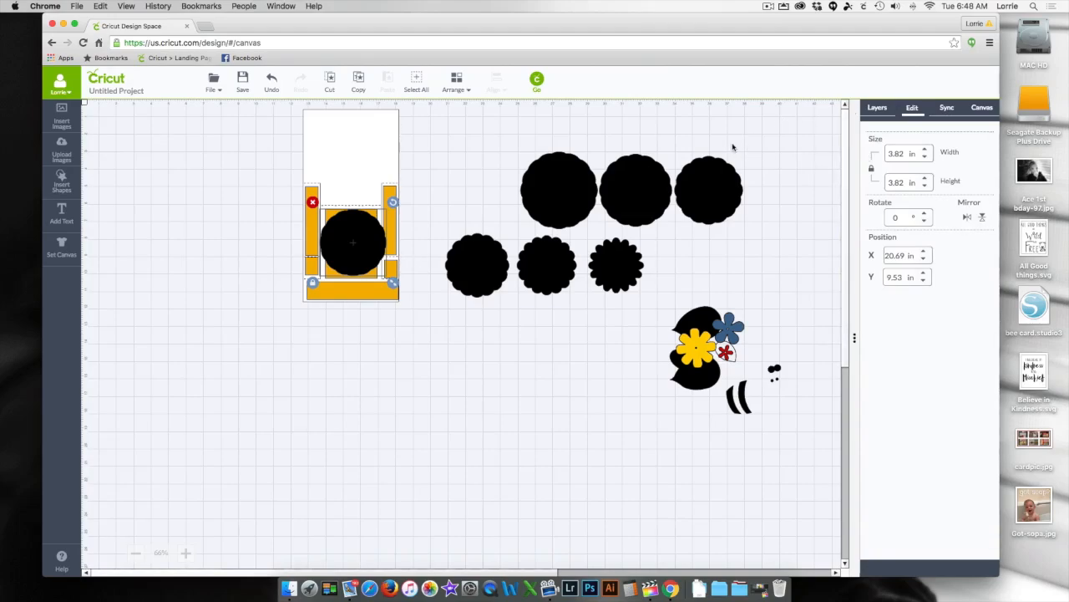
drag(392, 283, 389, 280)
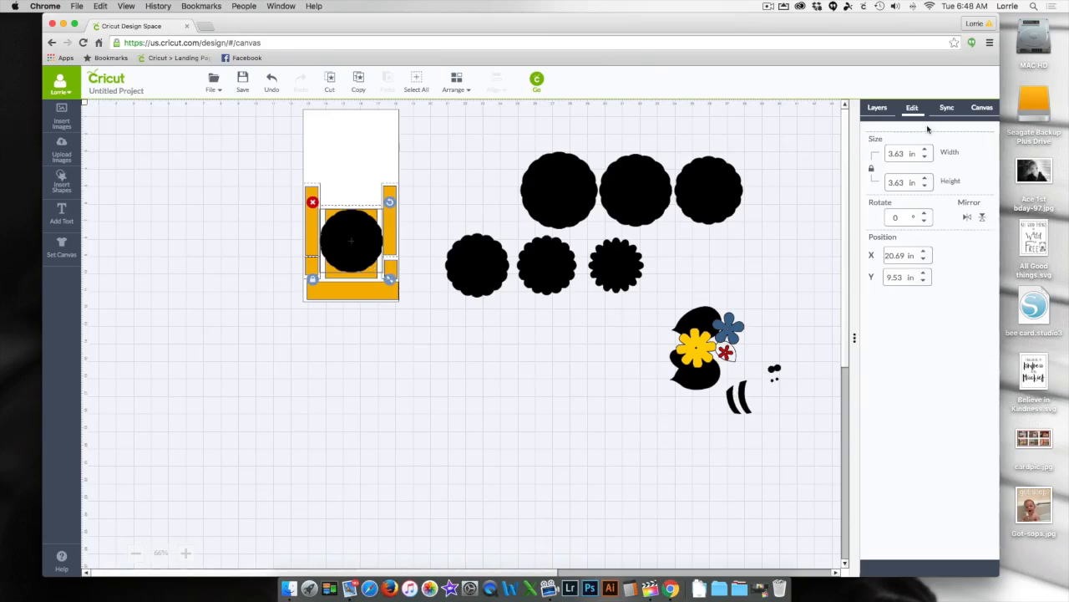
- Recolor the scalloped circle on the card's center panel to Blueberry blue (#1f66b1)
click(876, 109)
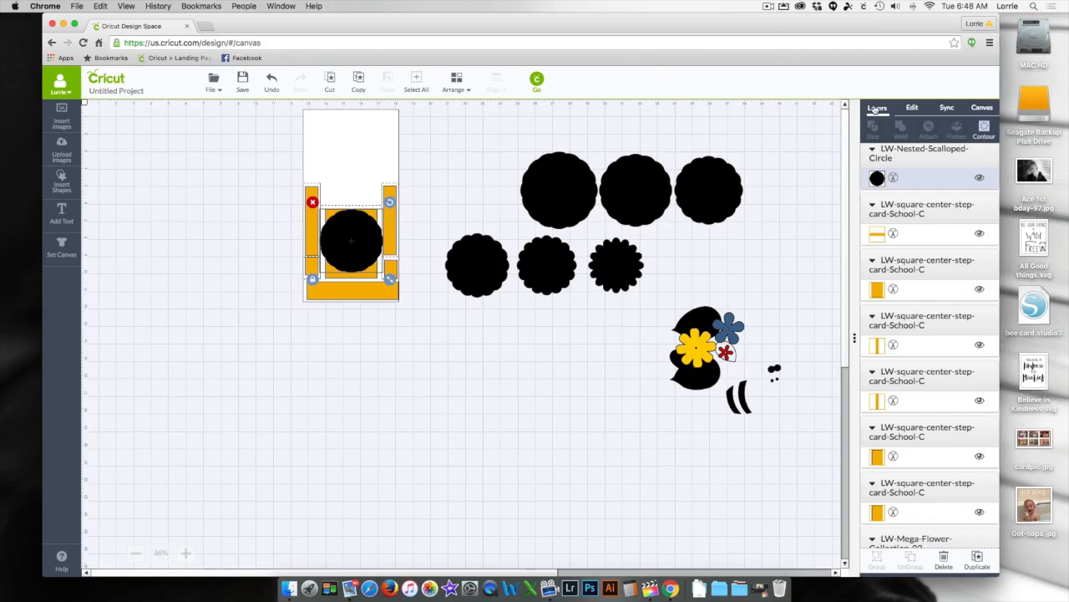
click(877, 178)
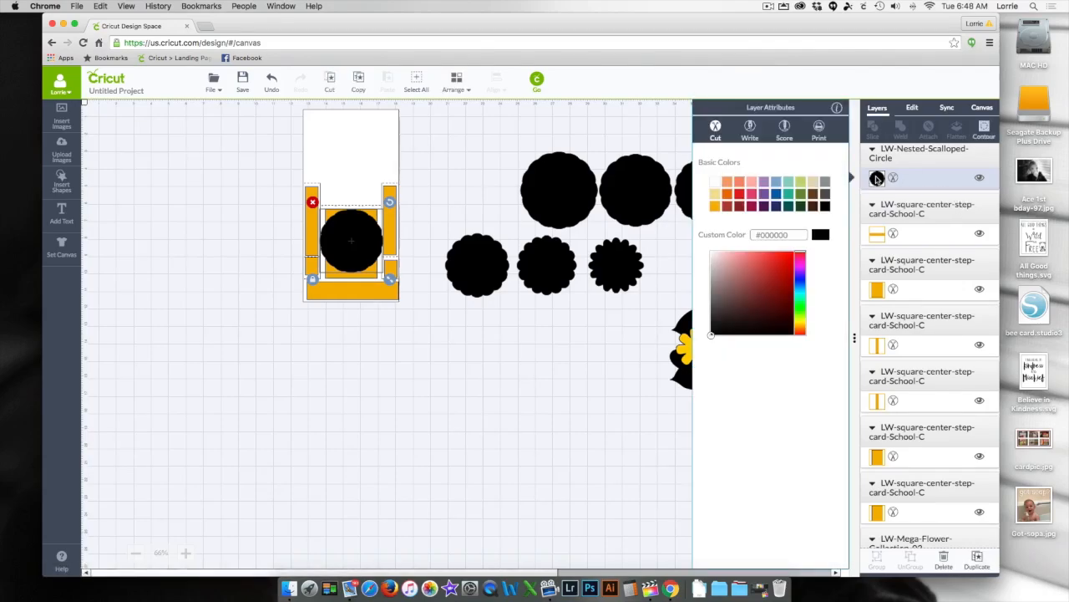
click(777, 196)
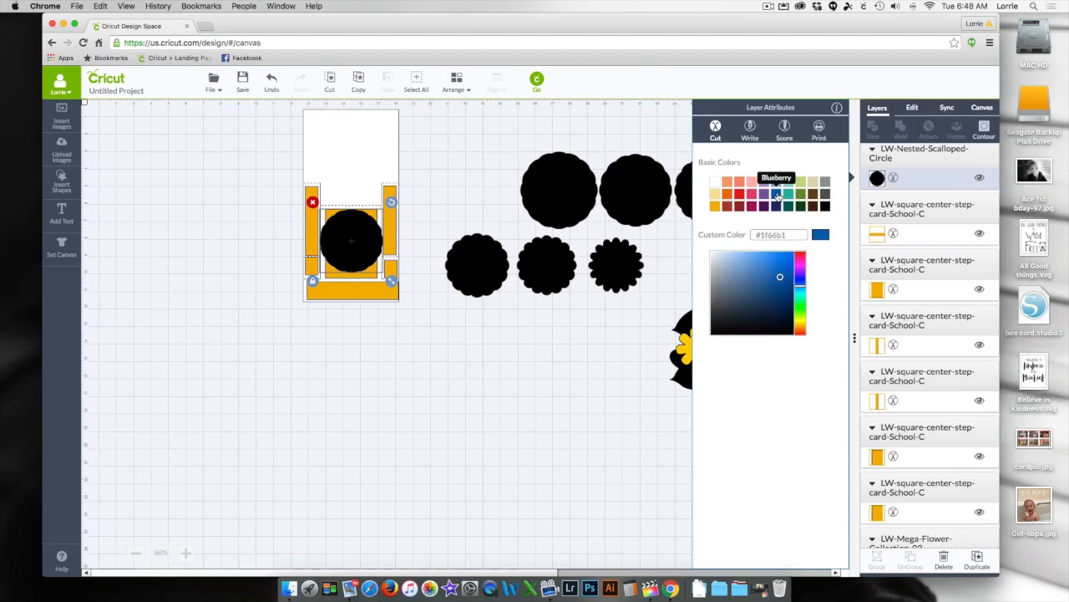
click(577, 340)
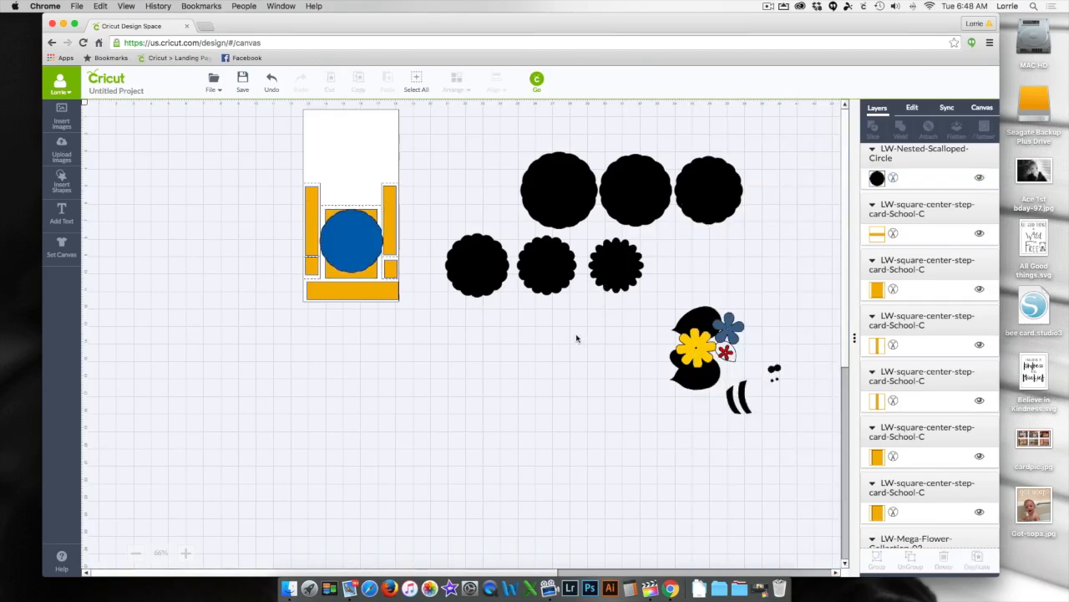
- Center the next scalloped circle over the blue one on the card and recolor it white (#ffffff)
drag(470, 273, 361, 246)
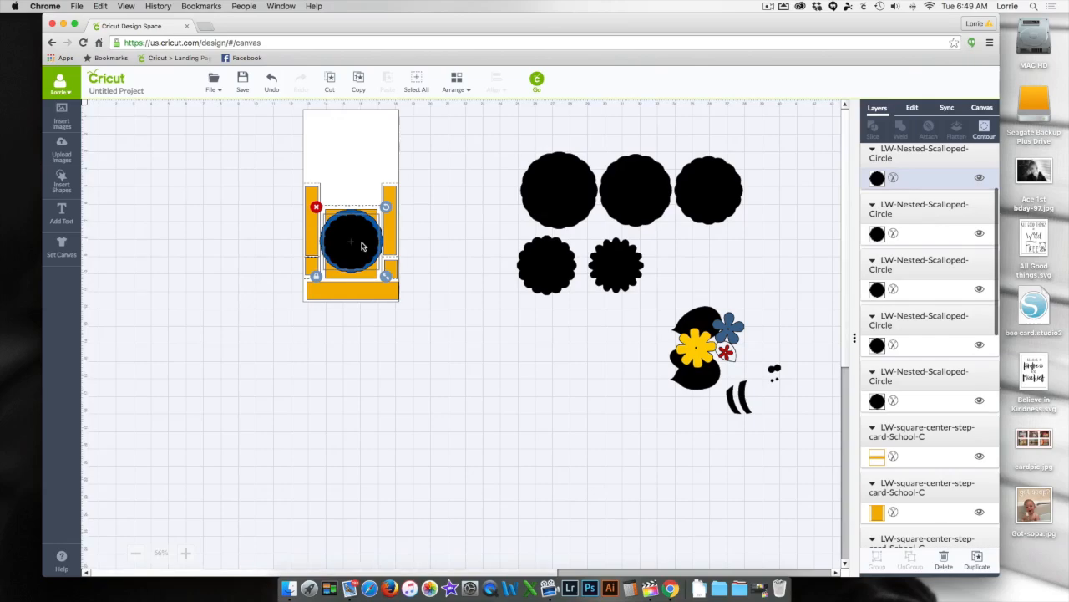
click(877, 178)
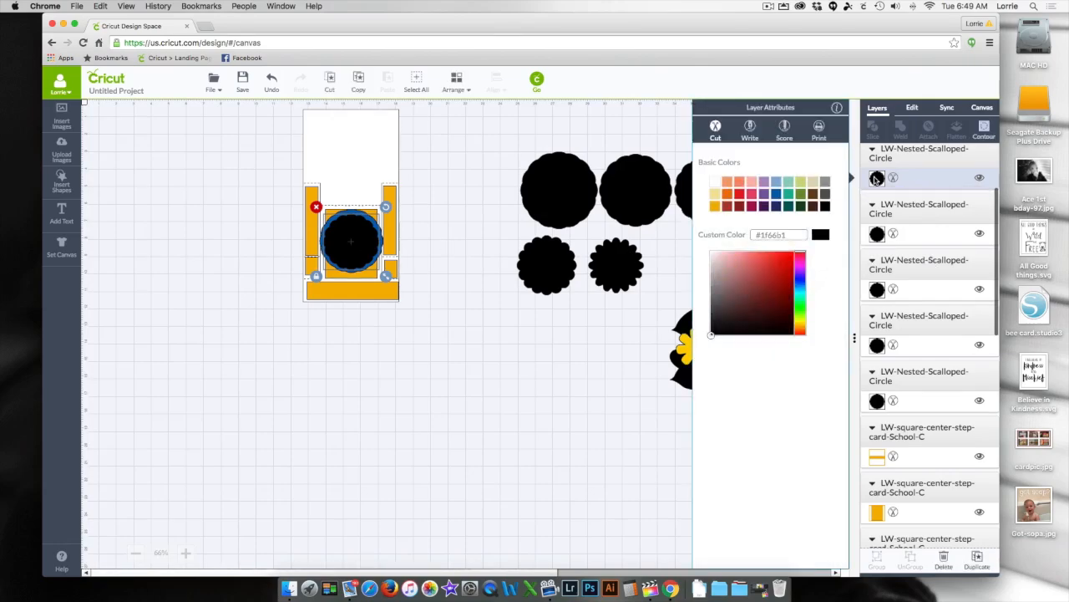
click(714, 182)
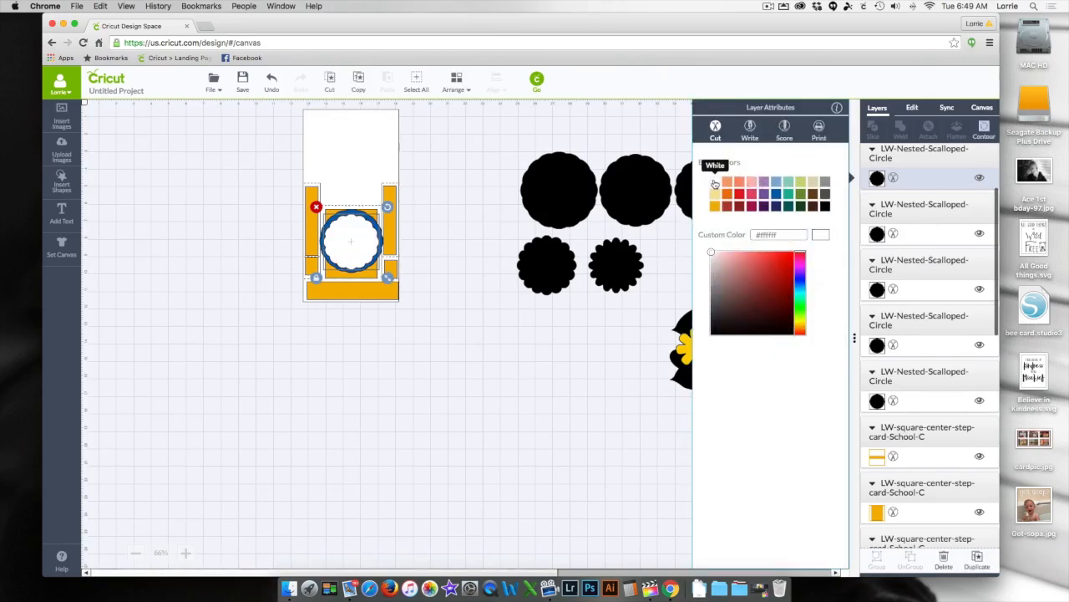
click(492, 398)
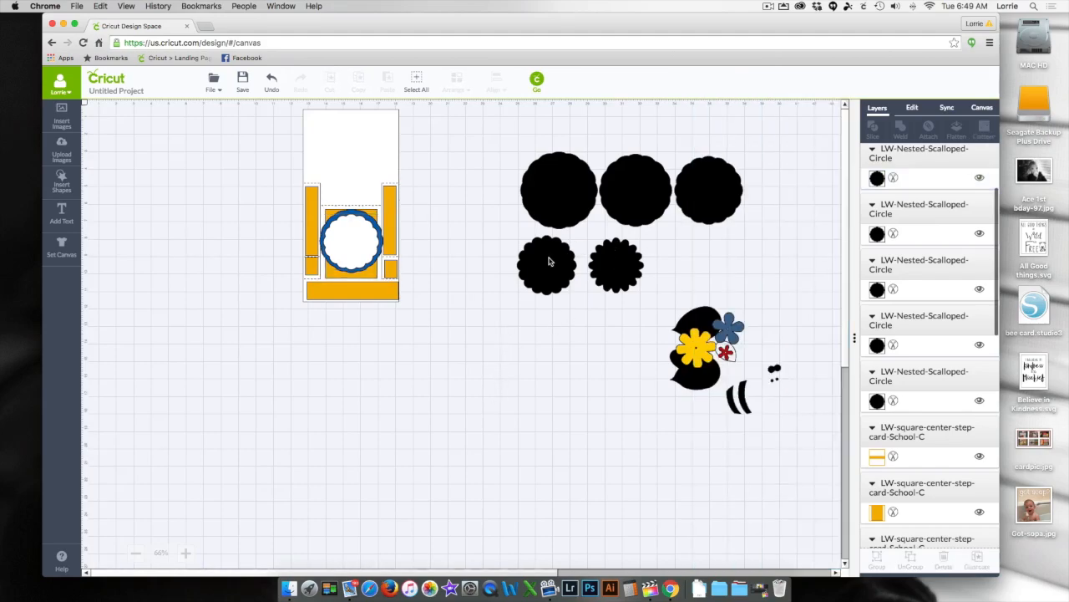
- Place the smallest black scalloped circle on the white one, shrink it slightly and center it
drag(610, 263, 348, 242)
drag(385, 275, 378, 269)
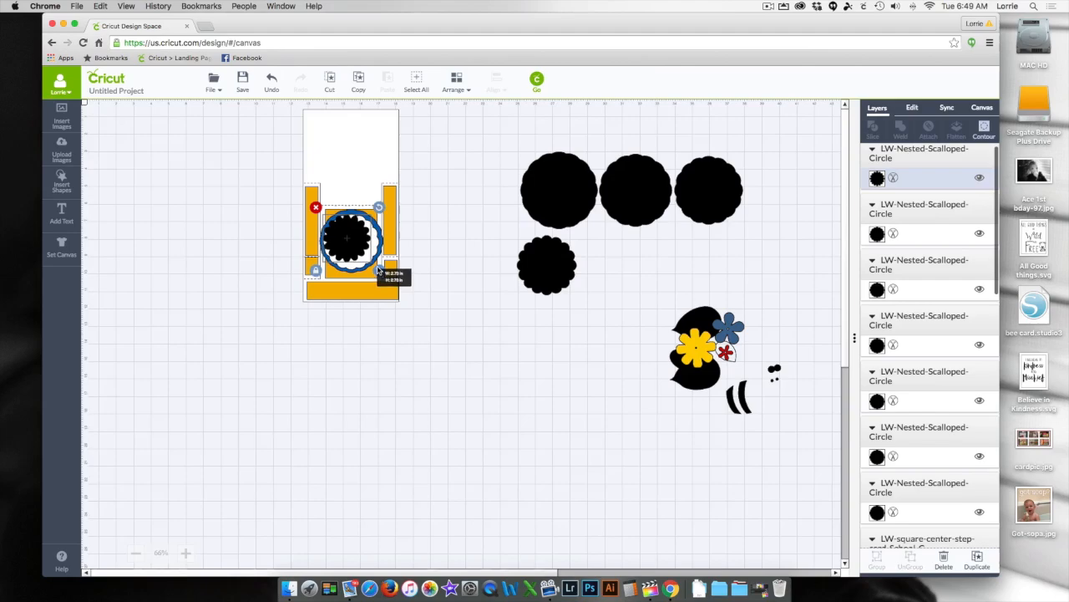
drag(355, 232, 360, 235)
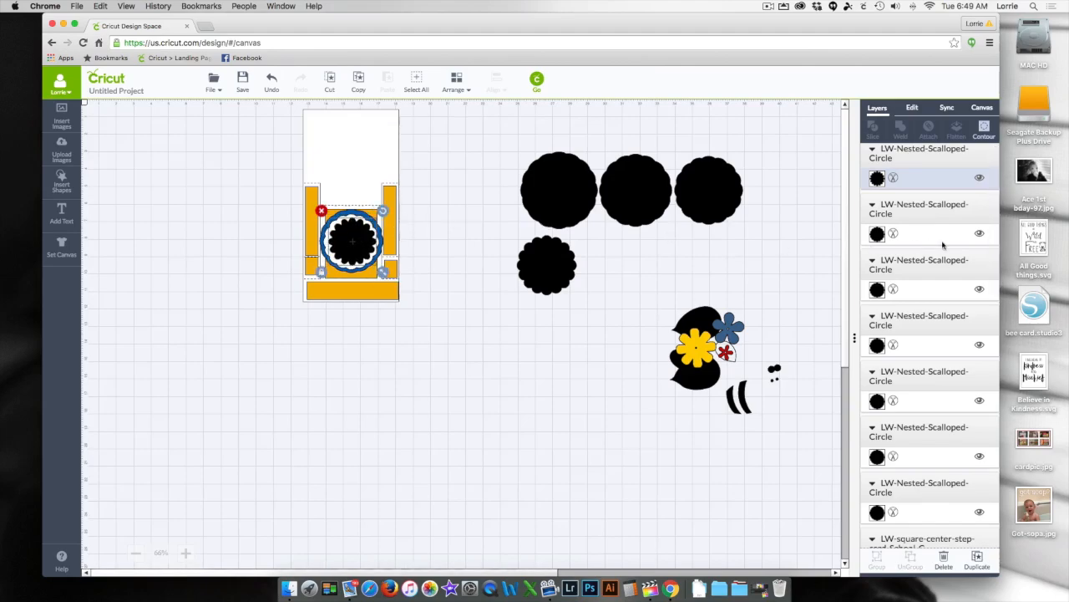
- Sync the color of the card's innermost scalloped circle with the blue outer scalloped circle
click(879, 177)
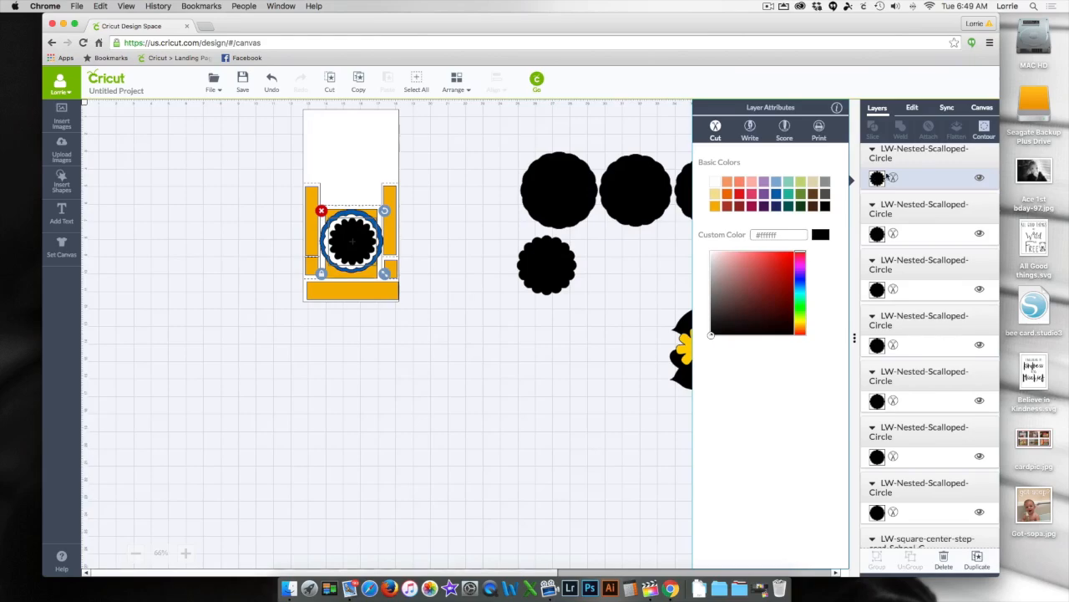
click(946, 109)
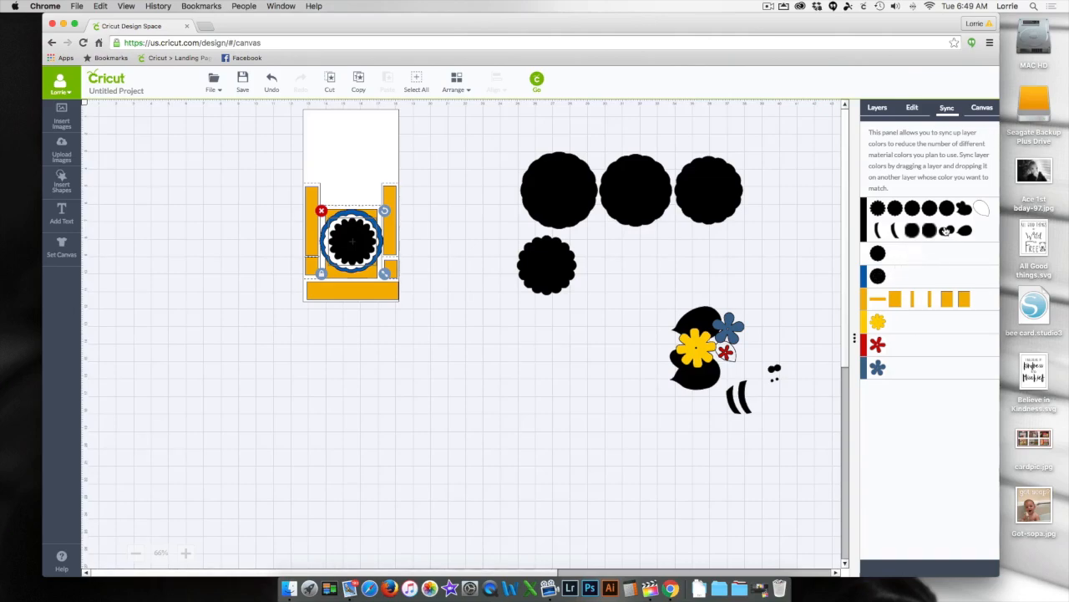
drag(878, 208, 891, 279)
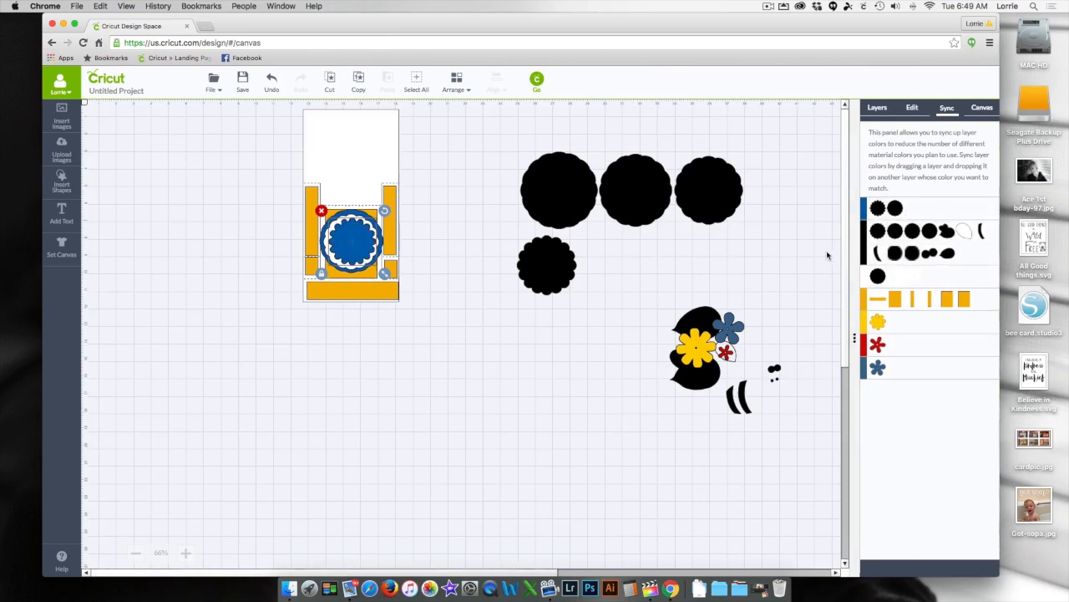
- Delete the four unused black scalloped circles beside the card
click(547, 189)
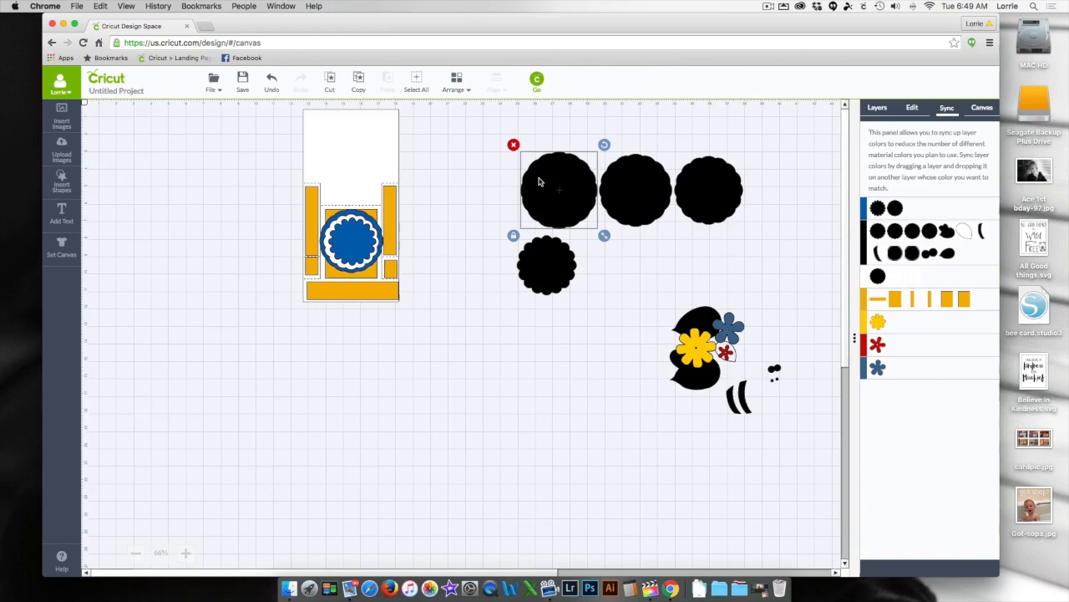
click(513, 145)
click(635, 188)
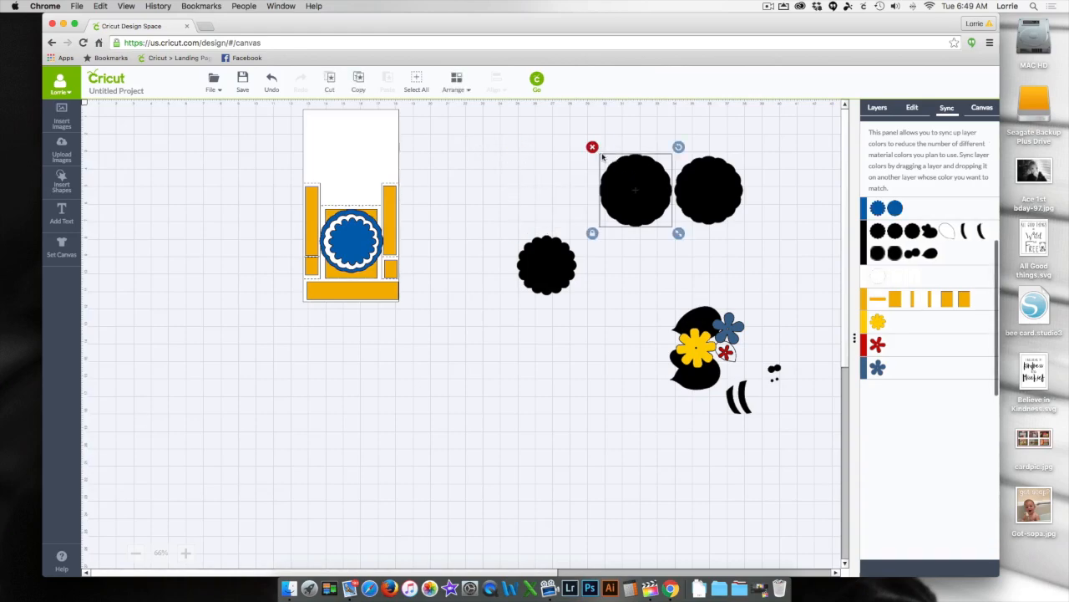
click(593, 145)
click(680, 180)
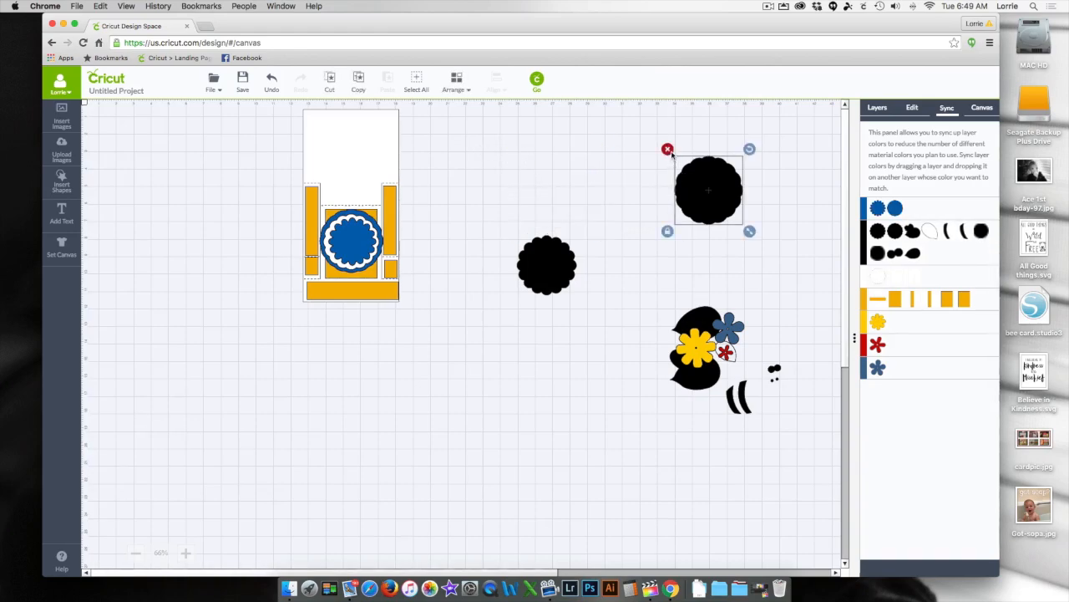
click(667, 149)
click(526, 249)
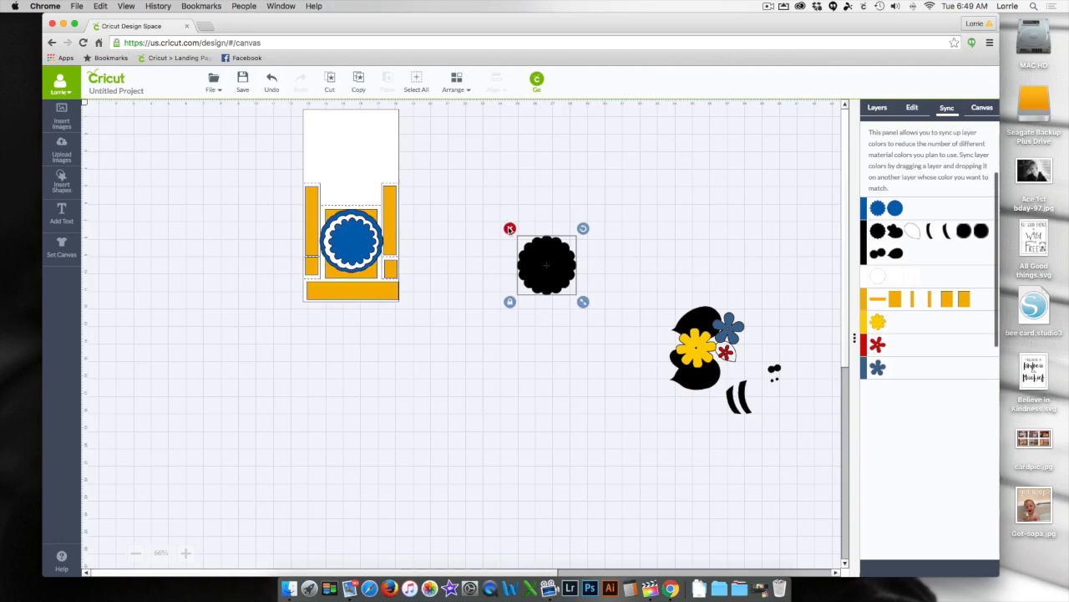
click(509, 229)
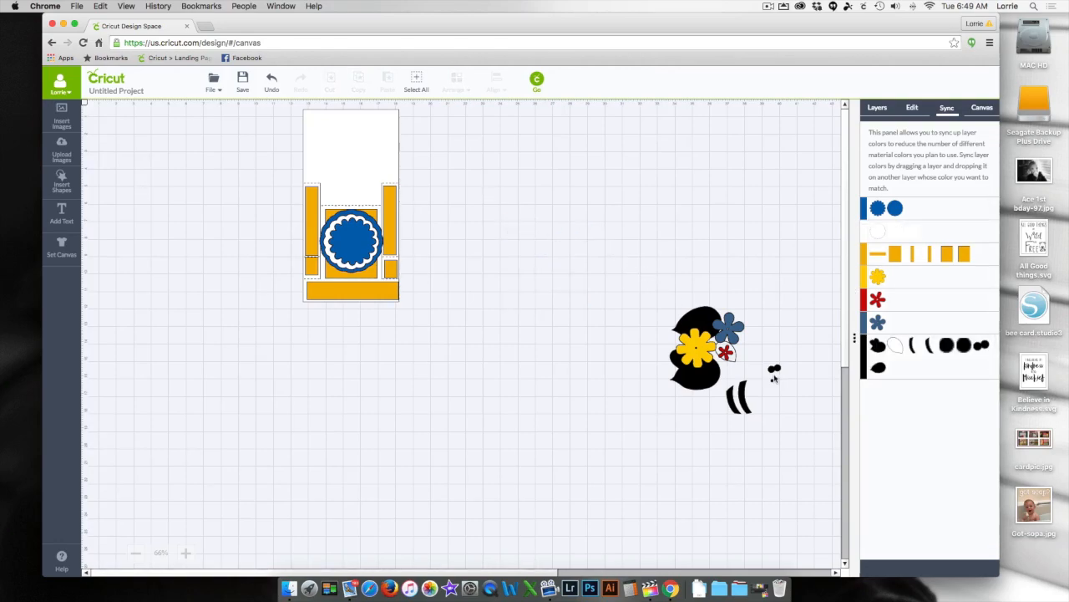
- Move the flower group away from the bug pieces and float the layer list below it, with the size and position settings shown
drag(707, 355, 541, 186)
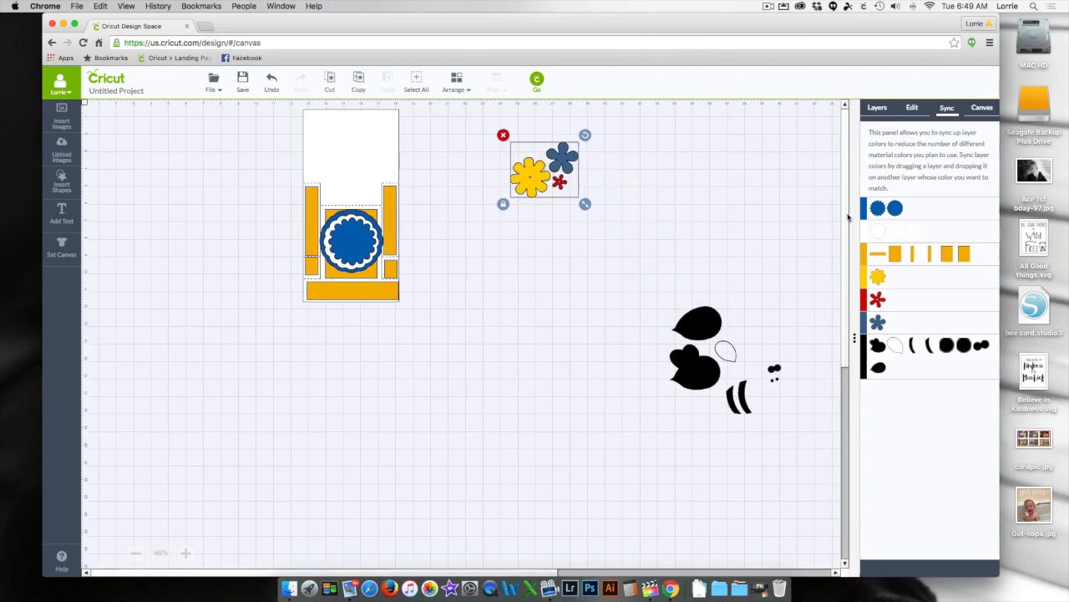
click(878, 110)
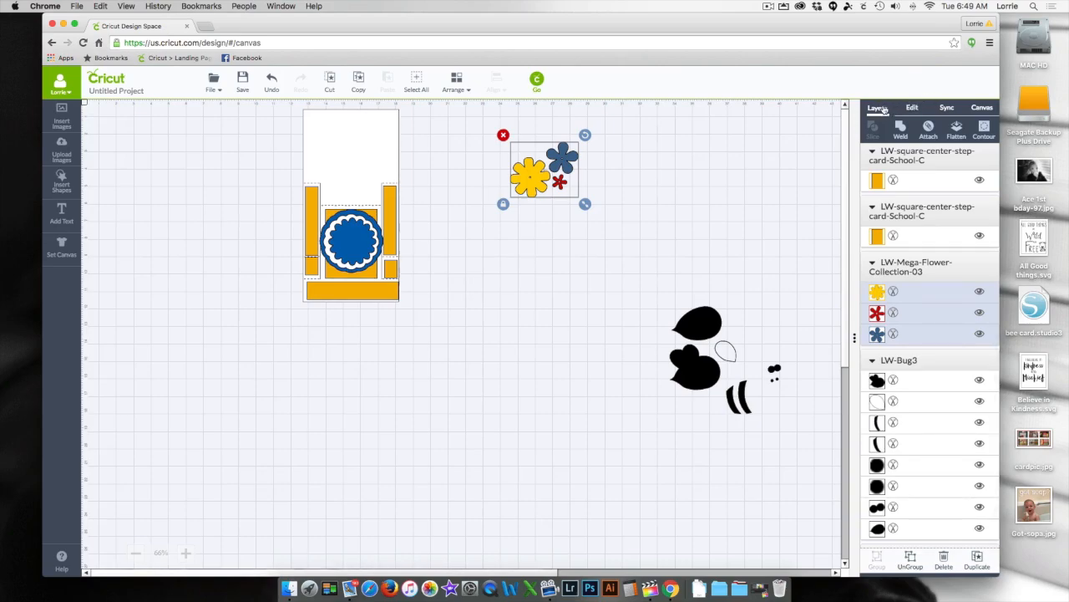
drag(881, 110, 884, 334)
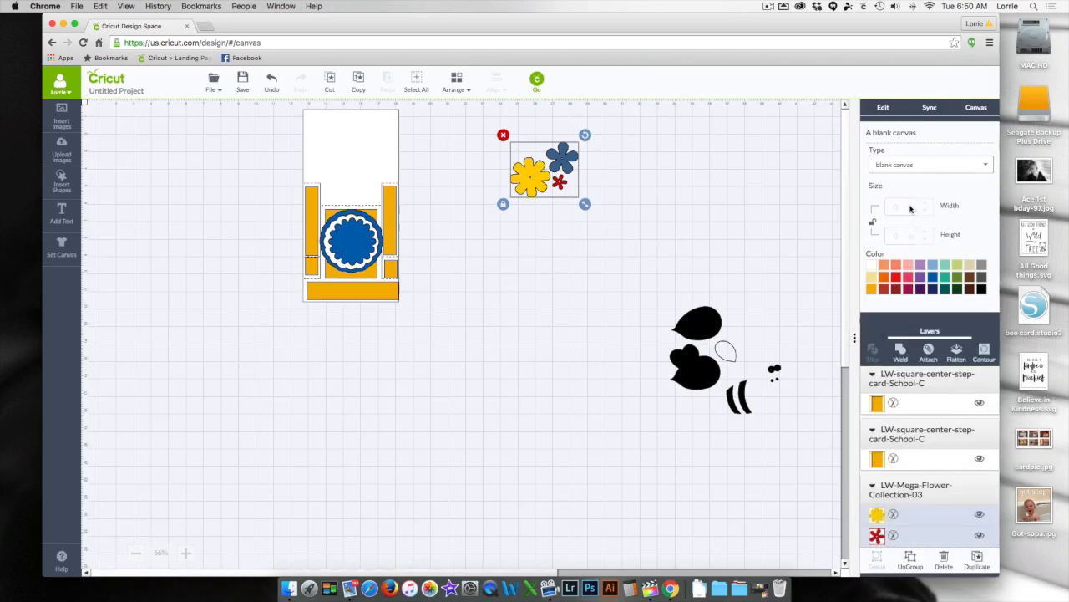
click(884, 110)
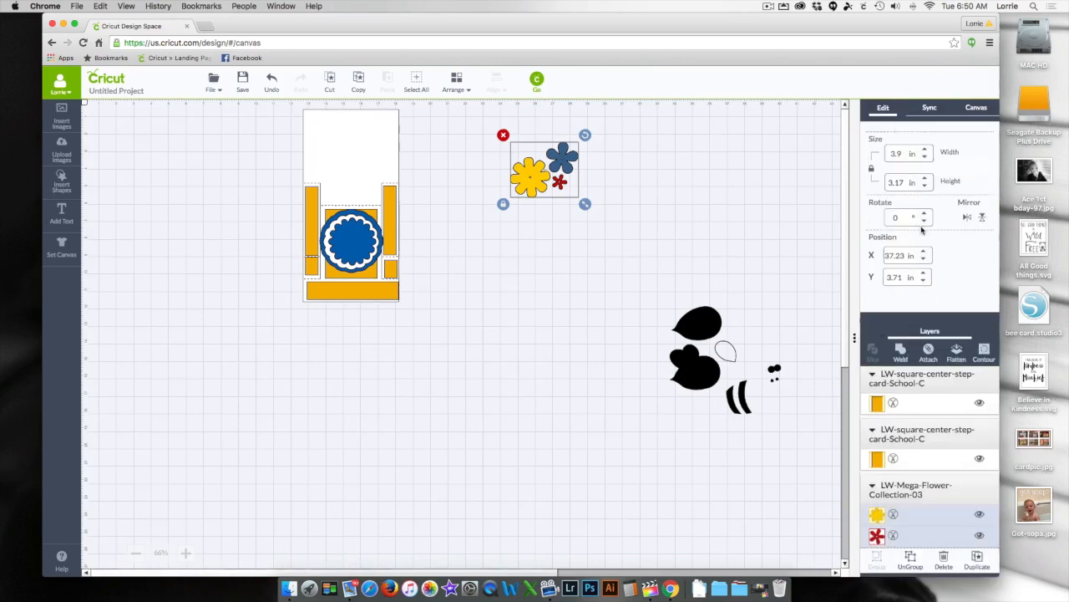
scroll(876, 408, down, 2)
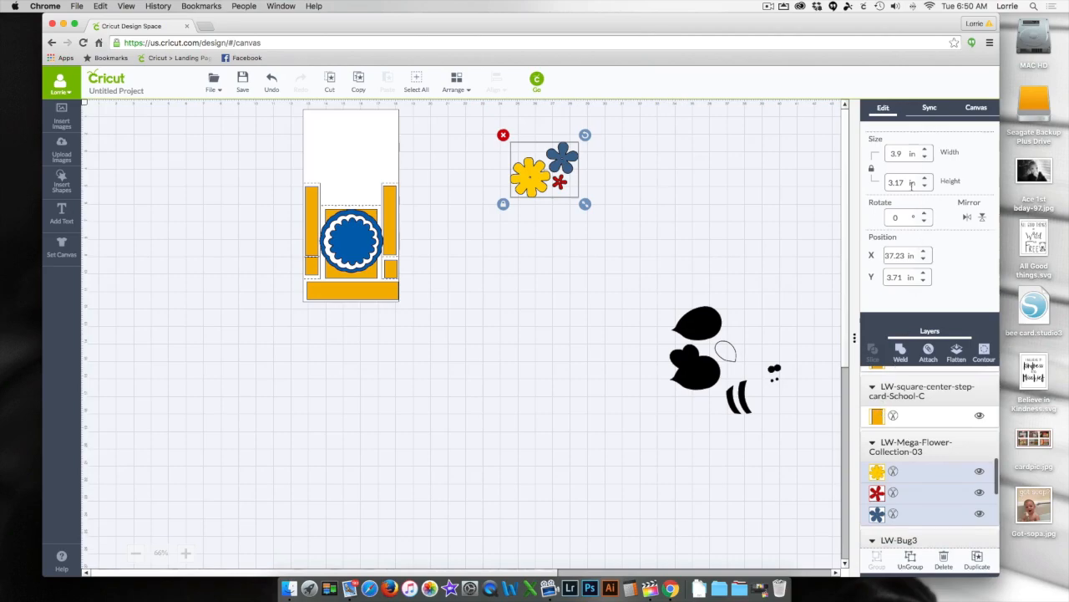
drag(908, 331, 567, 227)
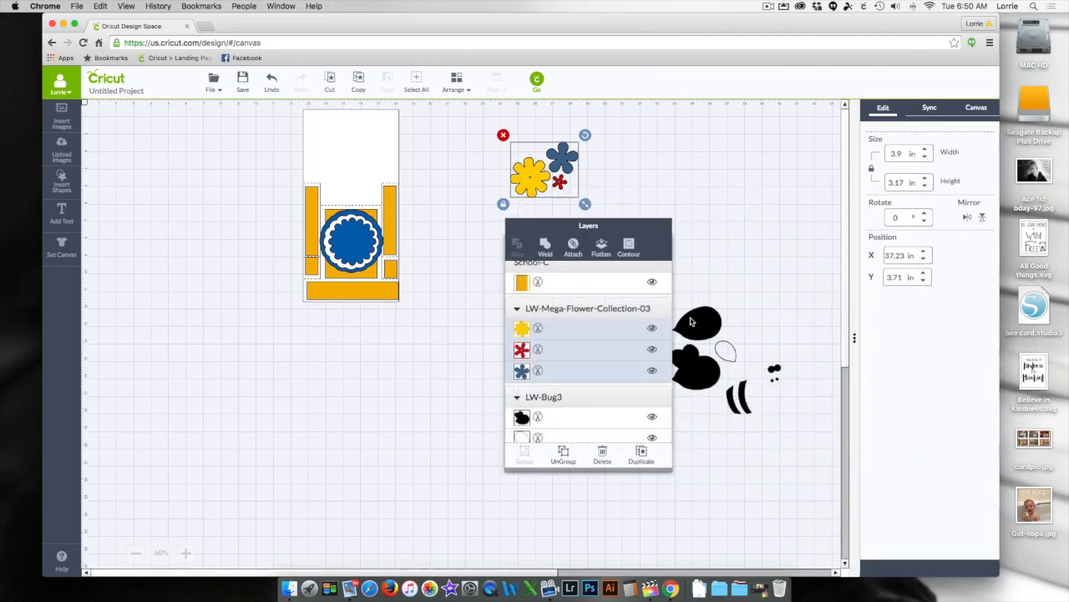
drag(625, 231, 614, 224)
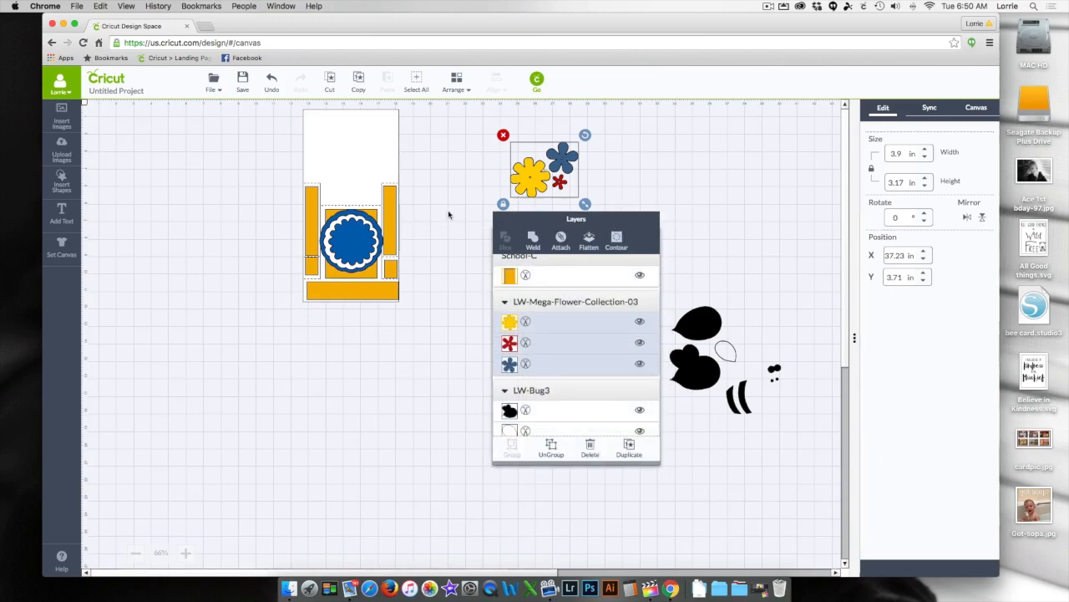
- Move the flower group closer to the card and ungroup it into individual flowers
drag(544, 175, 507, 163)
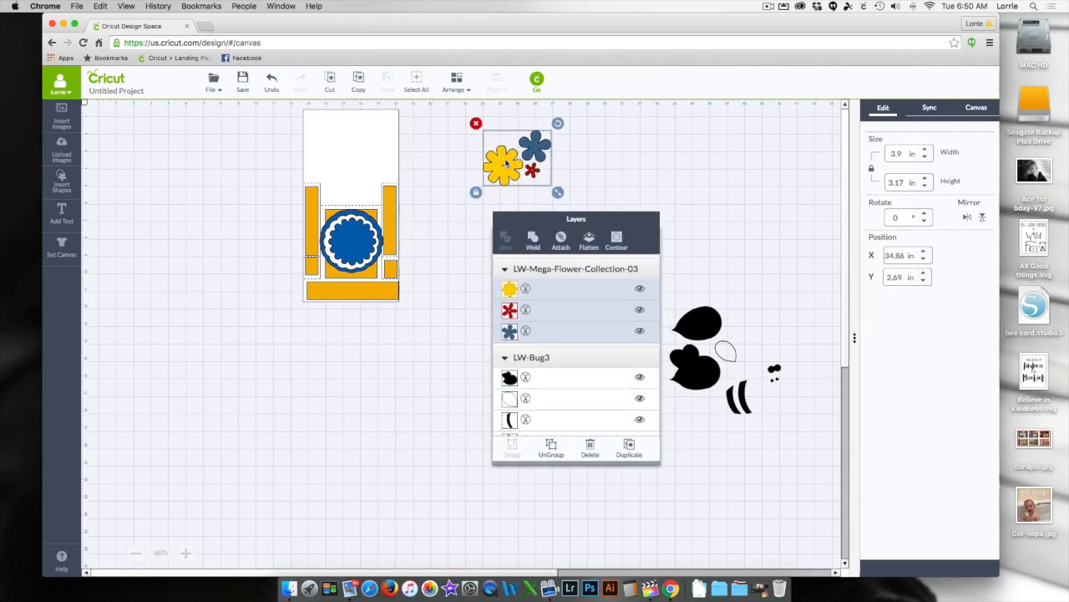
right_click(505, 163)
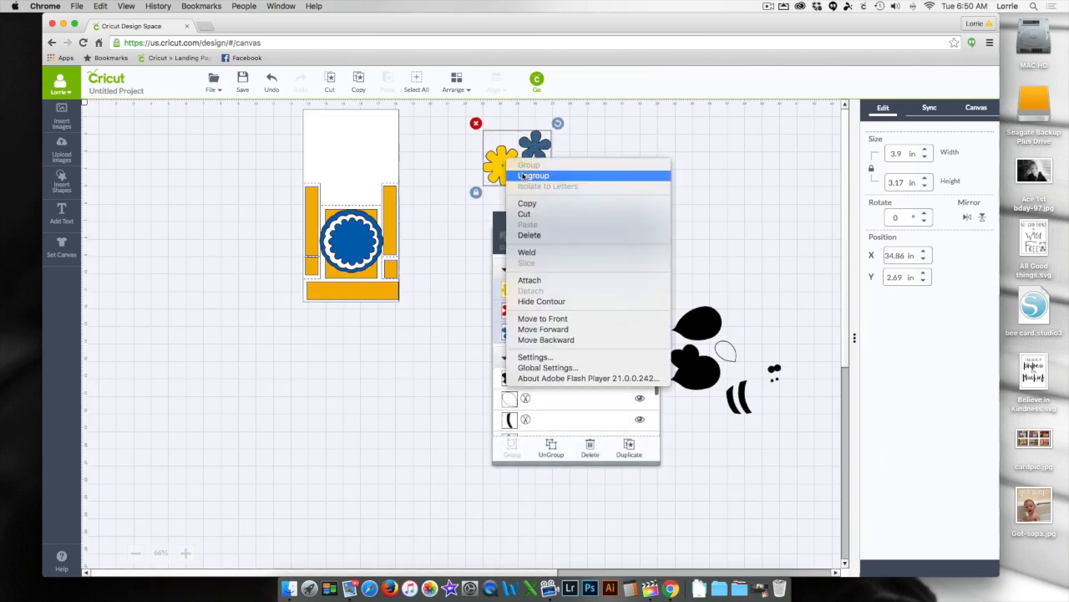
click(591, 178)
click(592, 178)
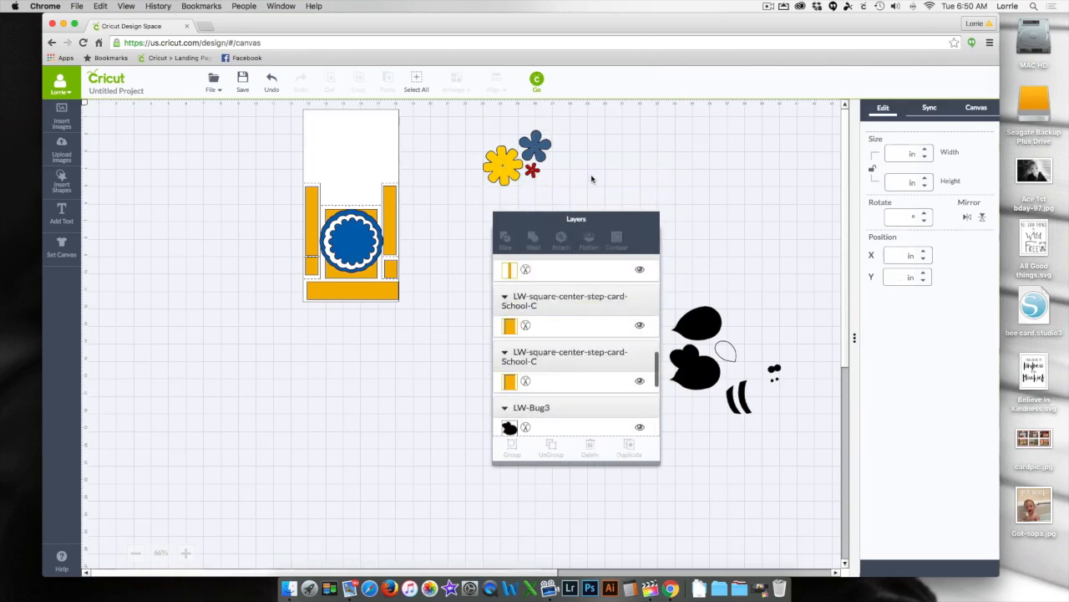
- Recolor the yellow flower Rose Pink and place it at the scalloped circles' upper-left edge, shrunk to about 1.54 in wide
click(502, 169)
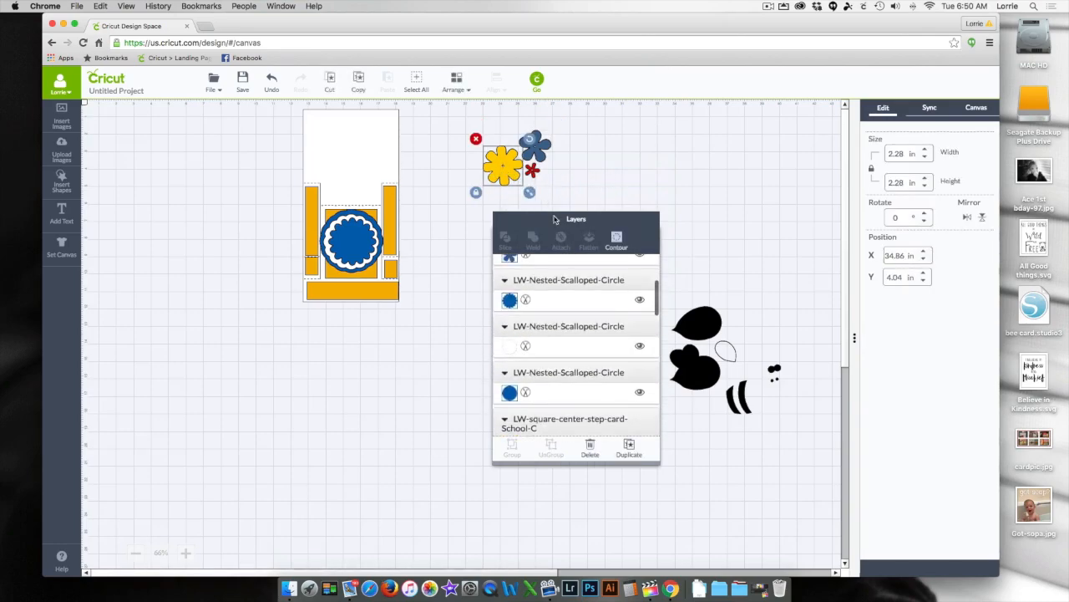
click(508, 285)
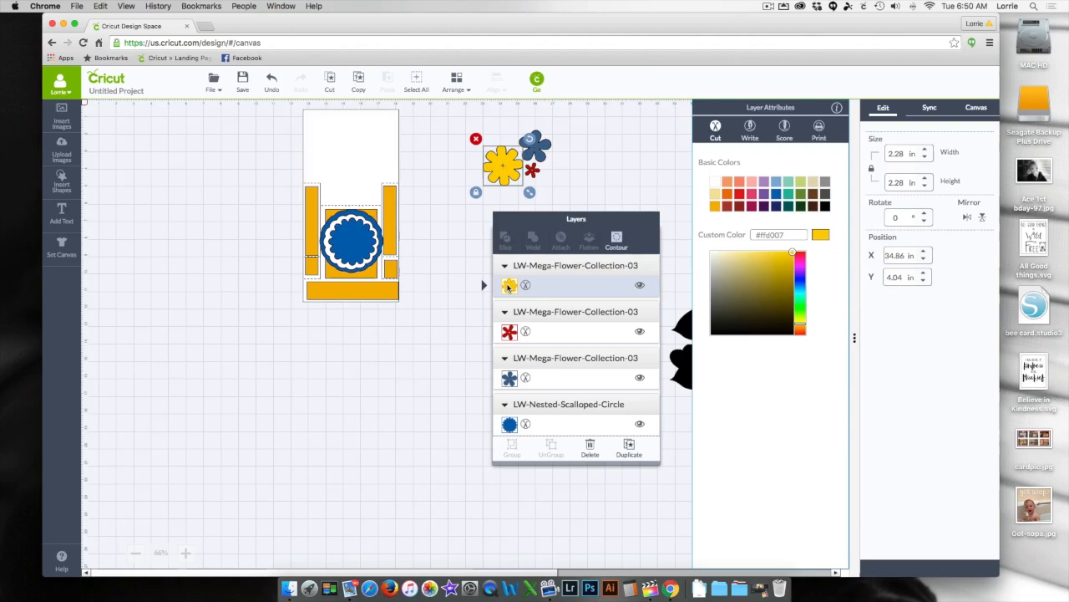
click(752, 194)
click(506, 161)
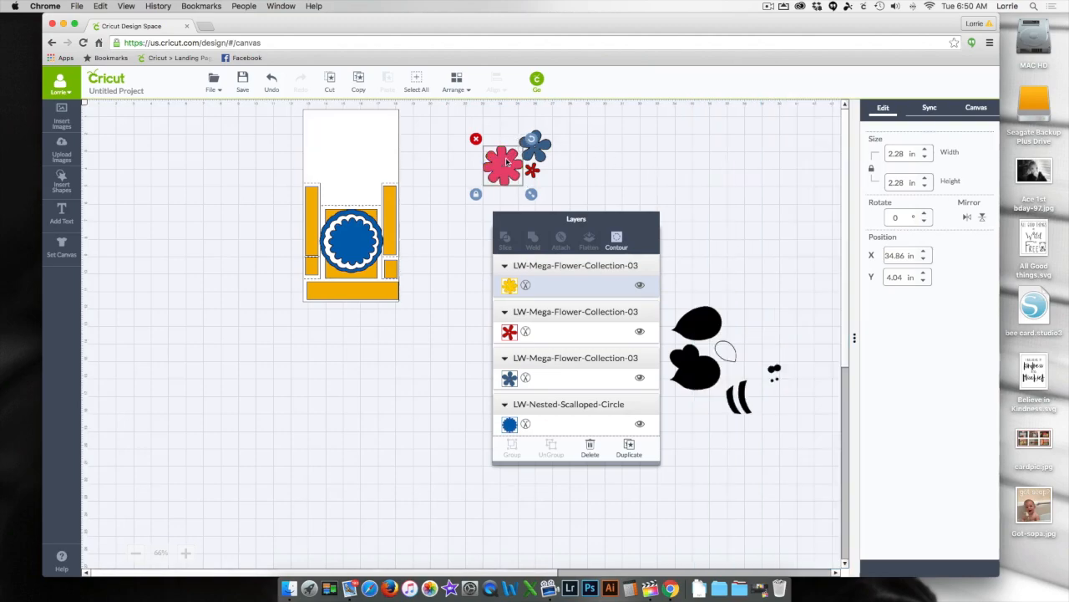
drag(502, 161, 333, 220)
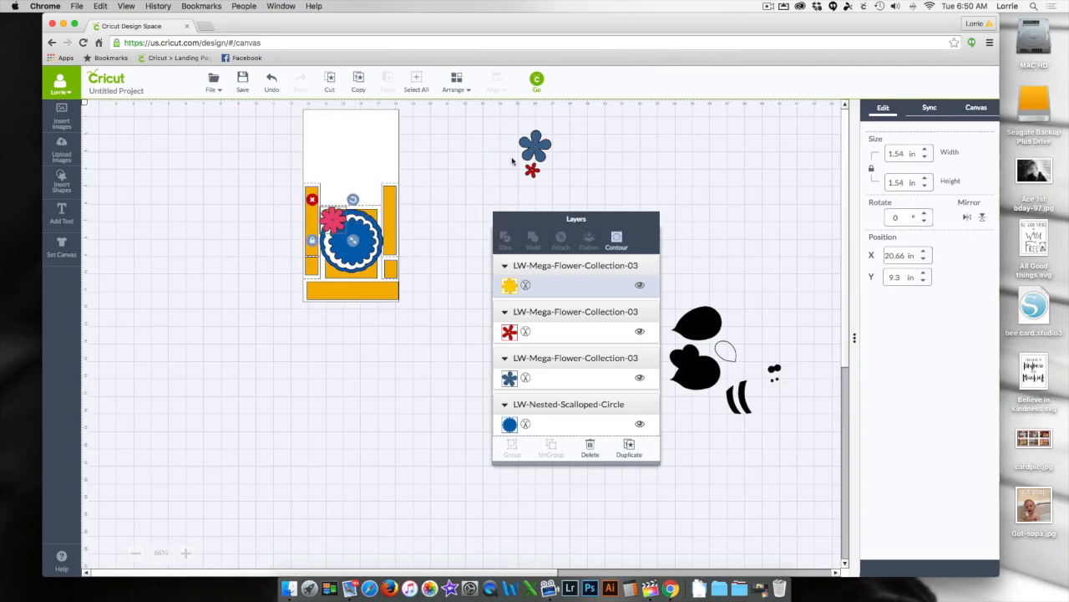
- Recolor the blue five-petal flower light green (#c8d783) and place it beside the pink flower, shrunk to about 1.37 in wide
click(537, 149)
scroll(585, 334, down, 2)
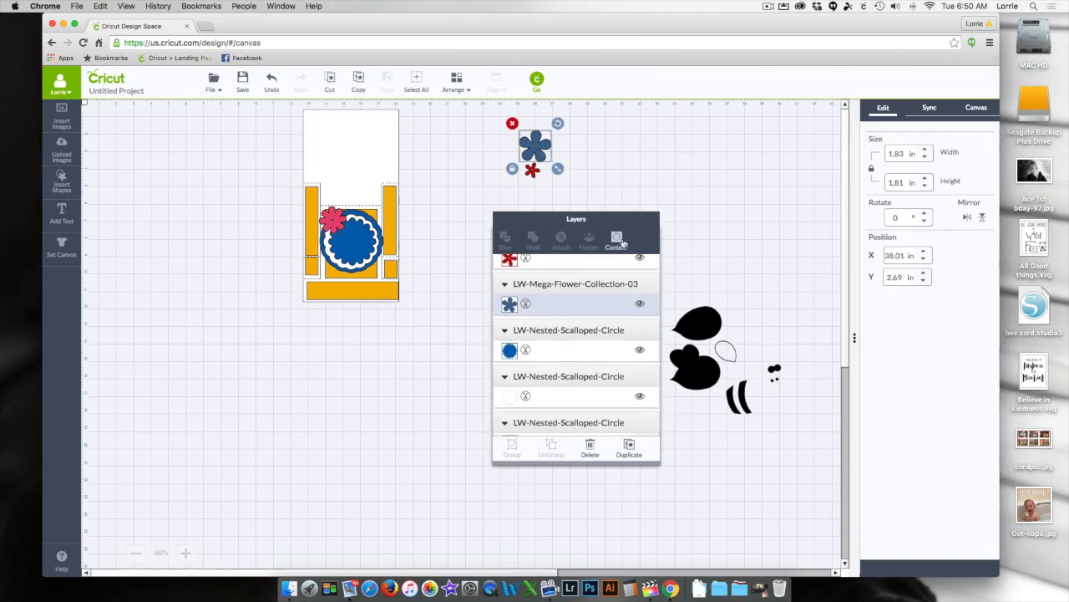
click(509, 289)
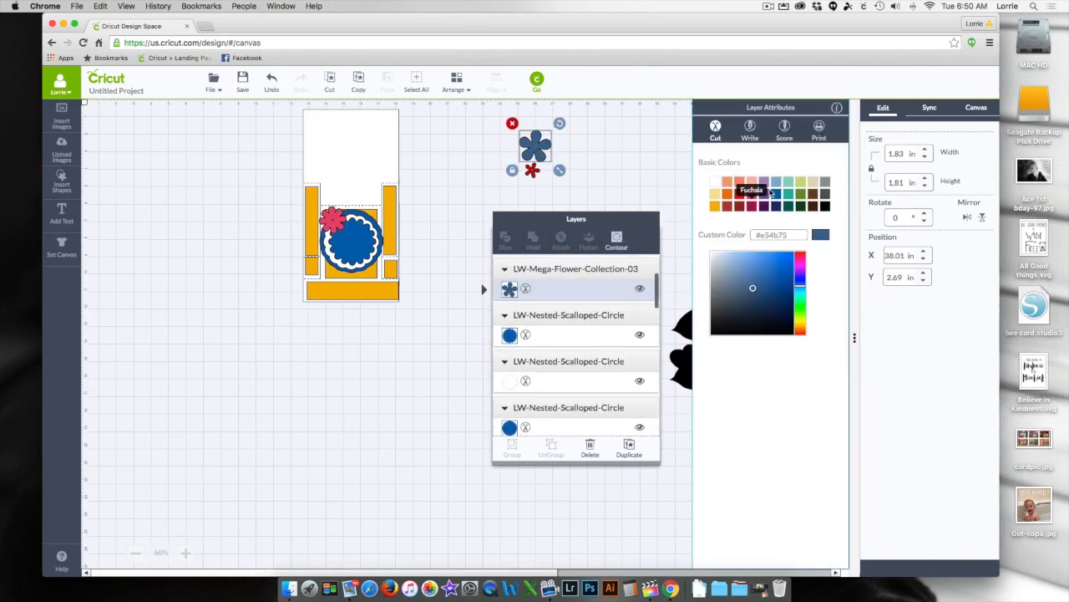
click(801, 181)
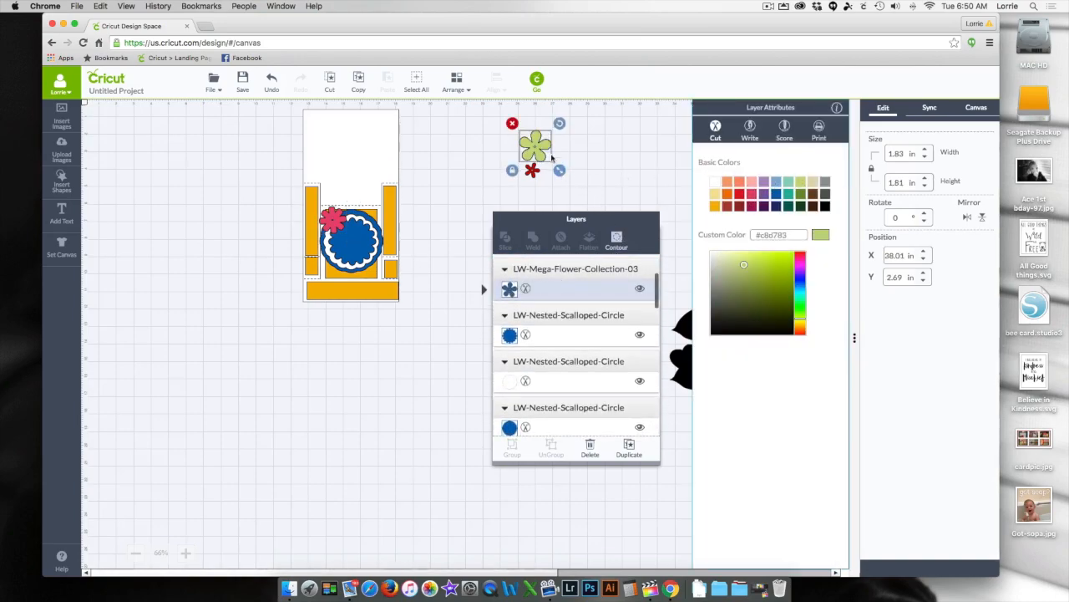
drag(541, 150, 352, 219)
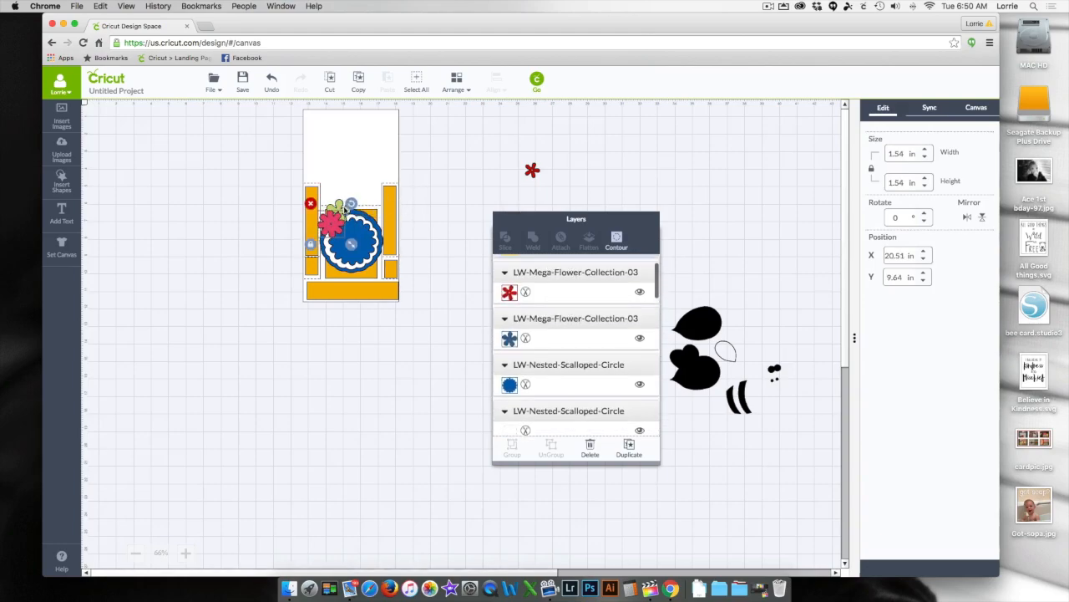
- Reposition the green and pink flowers side by side over the upper edge of the scalloped circles
click(396, 188)
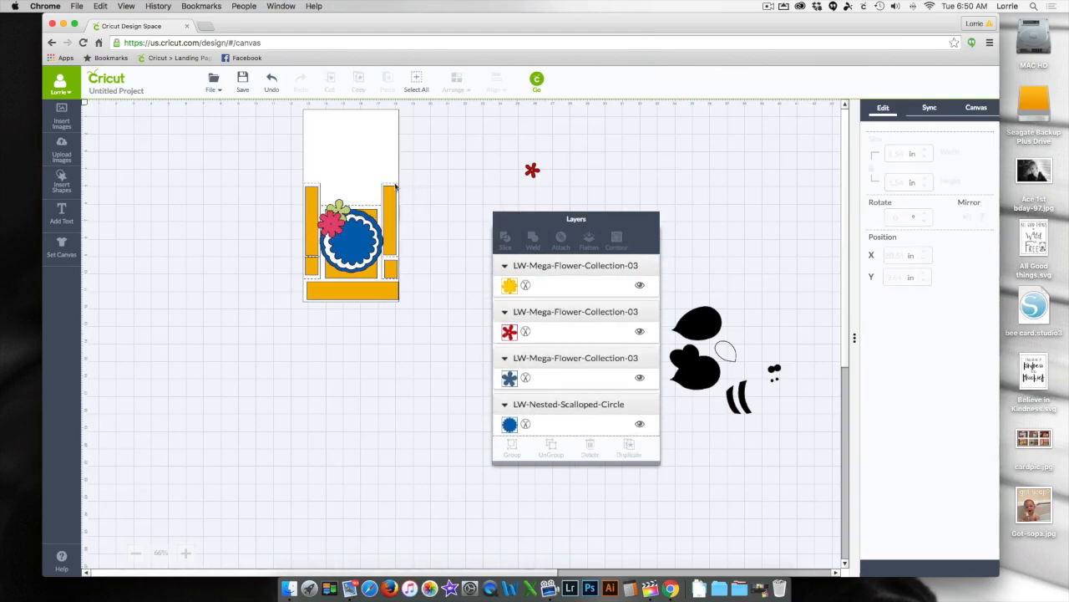
click(351, 214)
click(336, 224)
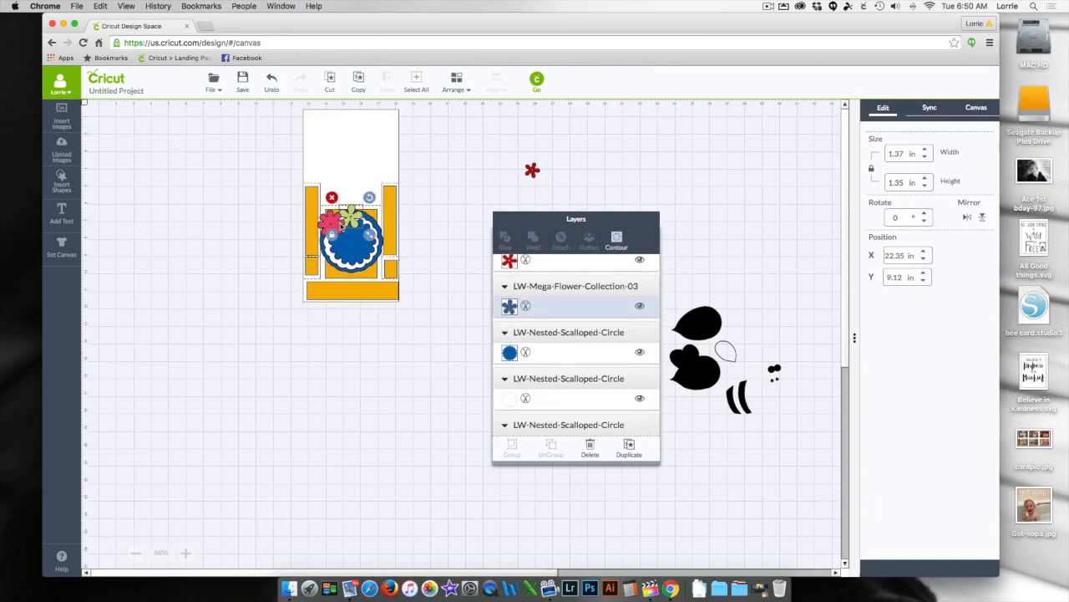
drag(336, 227, 338, 231)
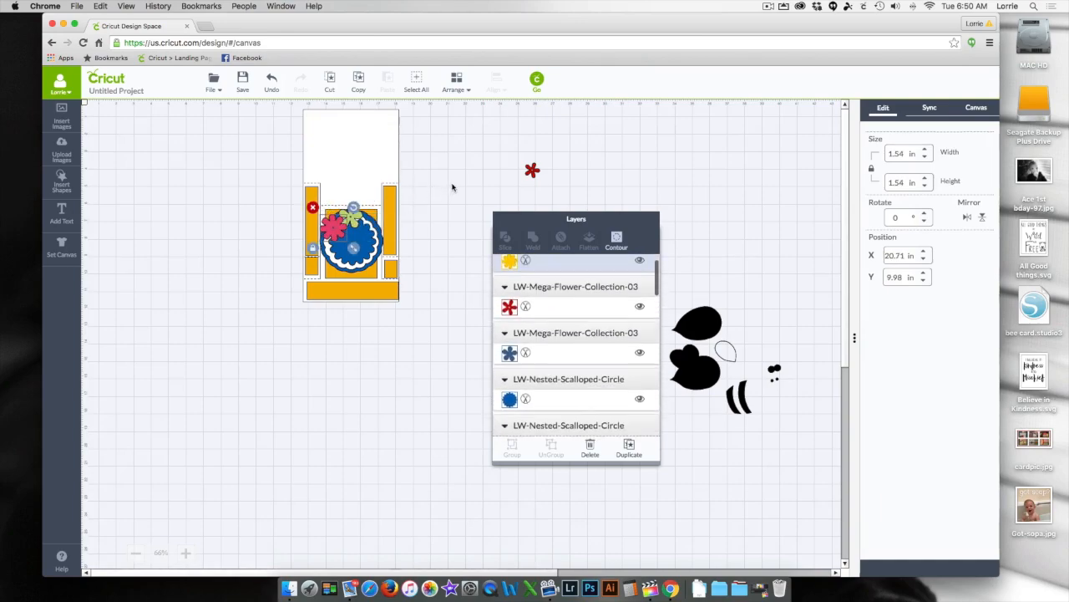
- Recolor the small red flower orange (#ed7122), place it over the scalloped circles' upper edge and enlarge it to about 1.59 in wide
click(454, 187)
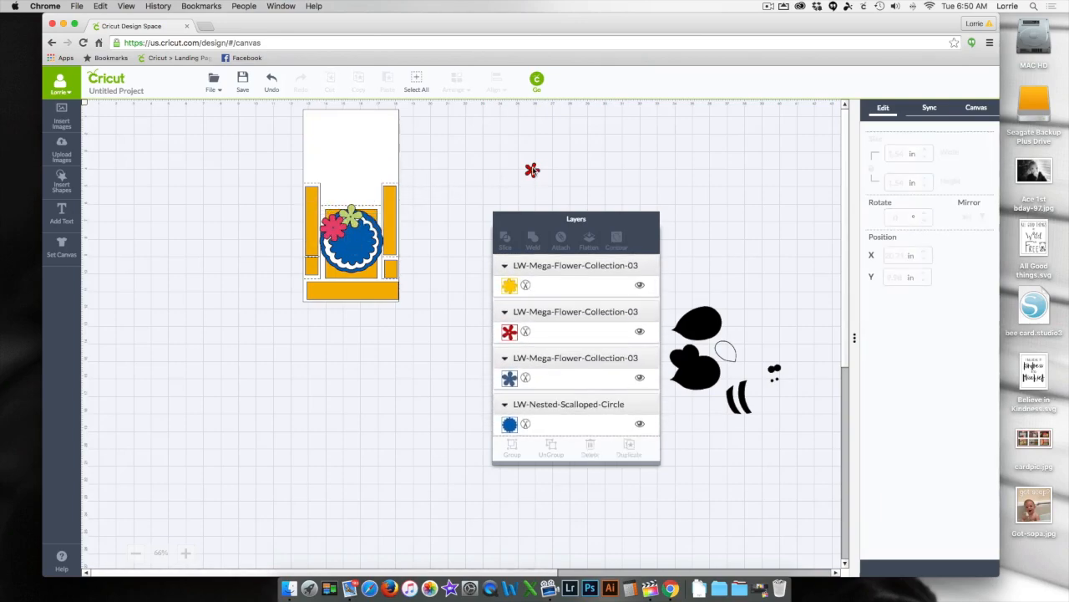
click(533, 171)
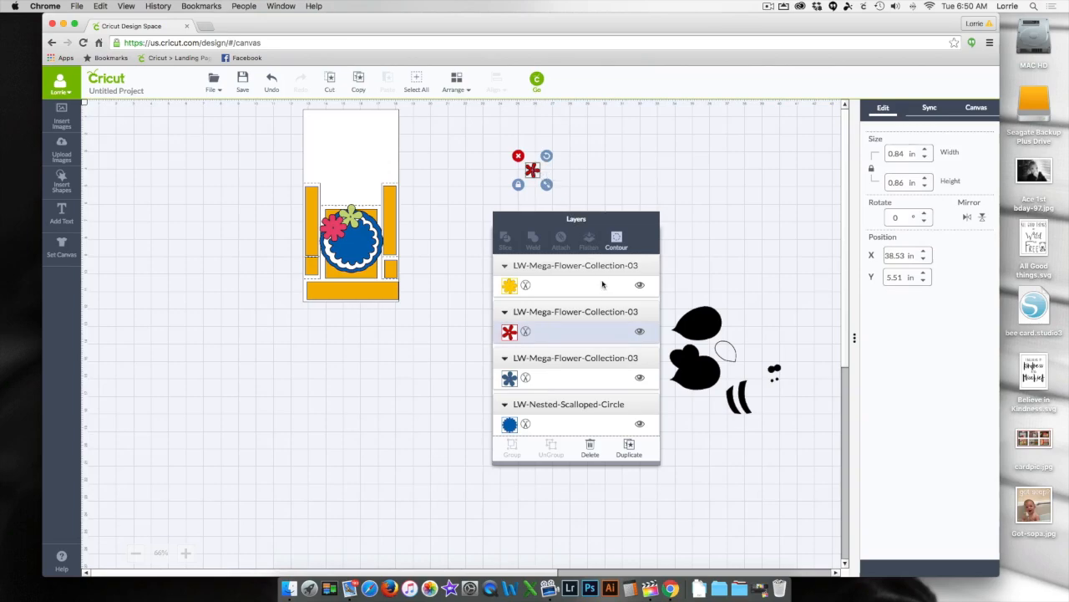
click(509, 332)
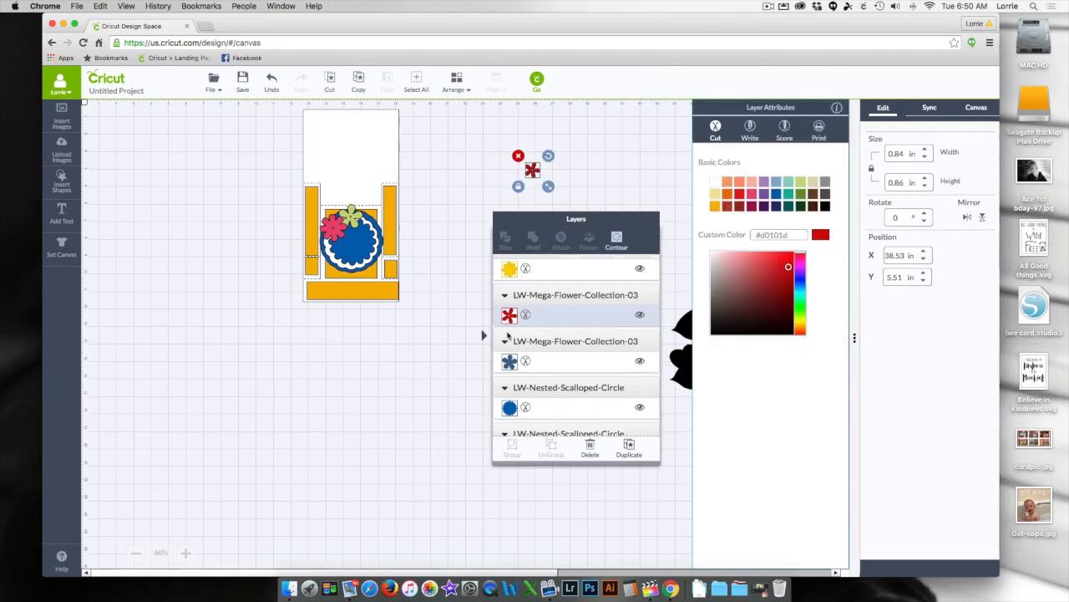
click(724, 196)
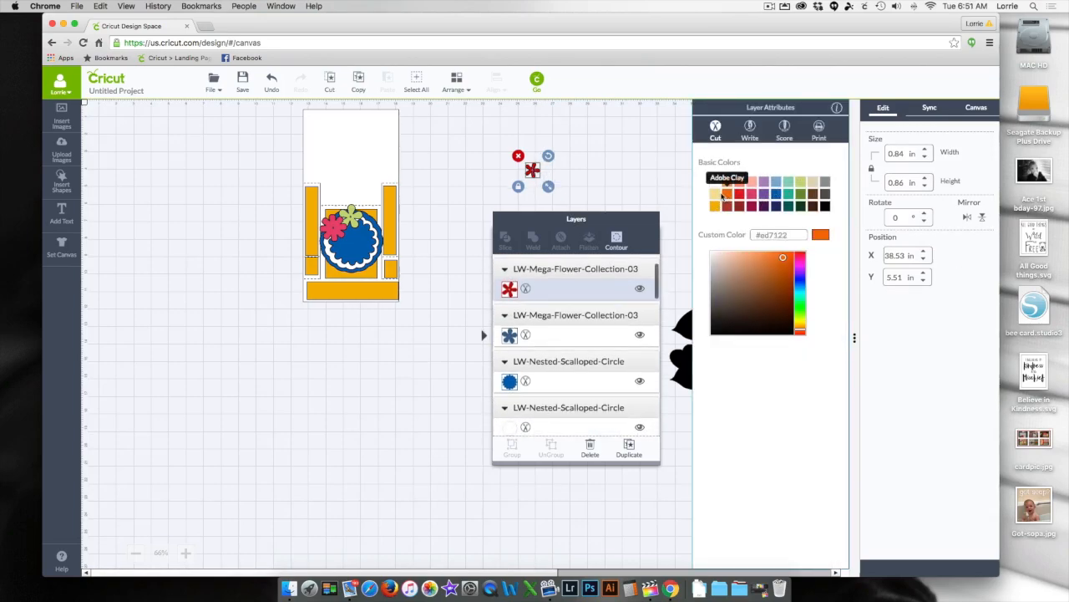
drag(548, 186, 336, 219)
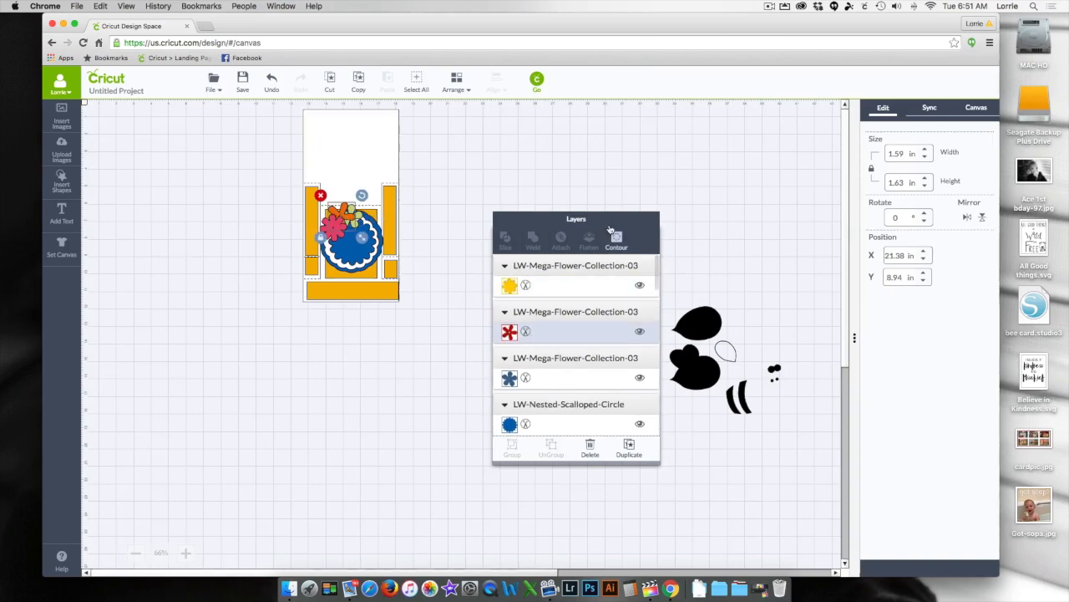
- Bring the black bug group to the front of the stacking order and place it on the empty canvas left of the card
drag(637, 230, 598, 121)
click(711, 355)
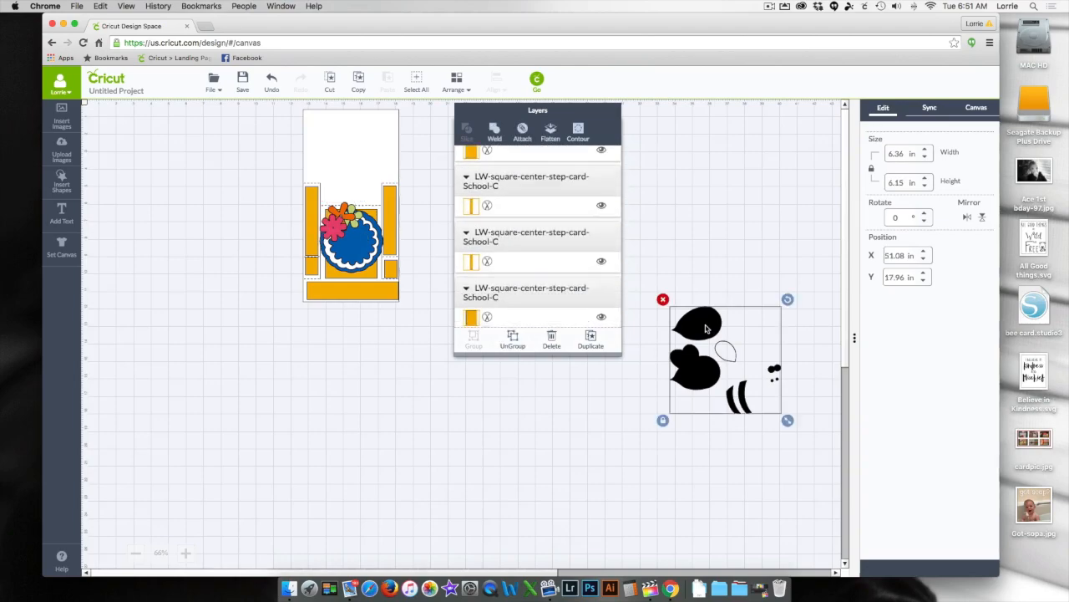
click(454, 85)
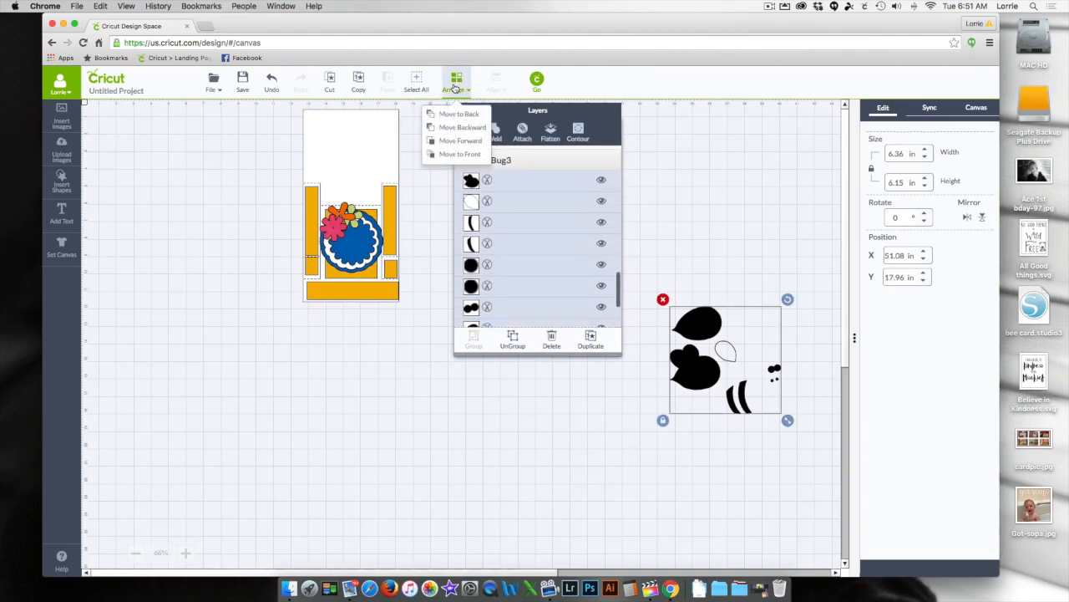
click(460, 155)
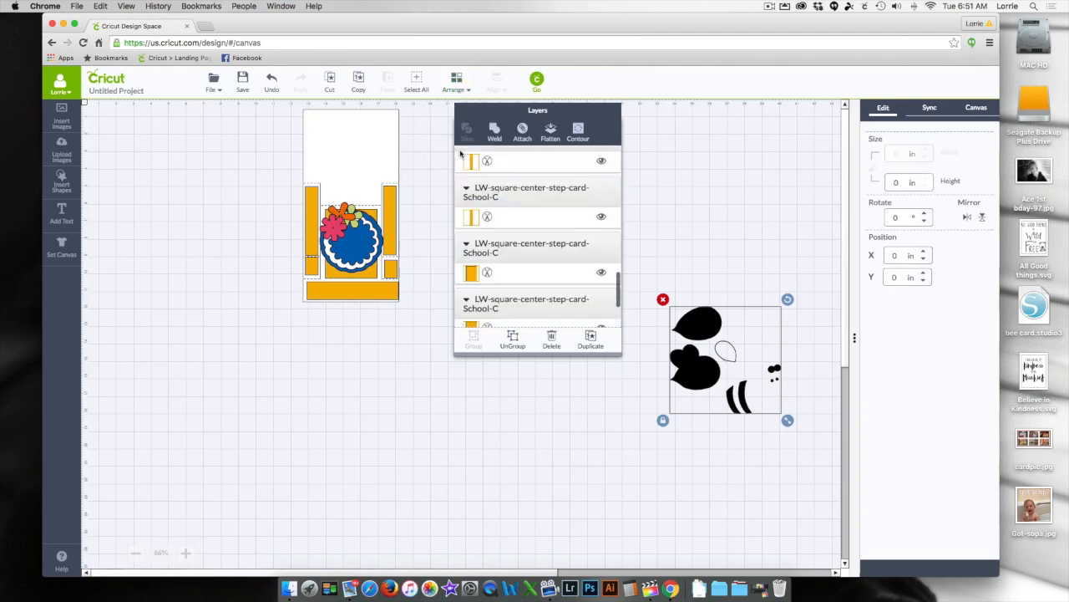
drag(704, 319, 227, 217)
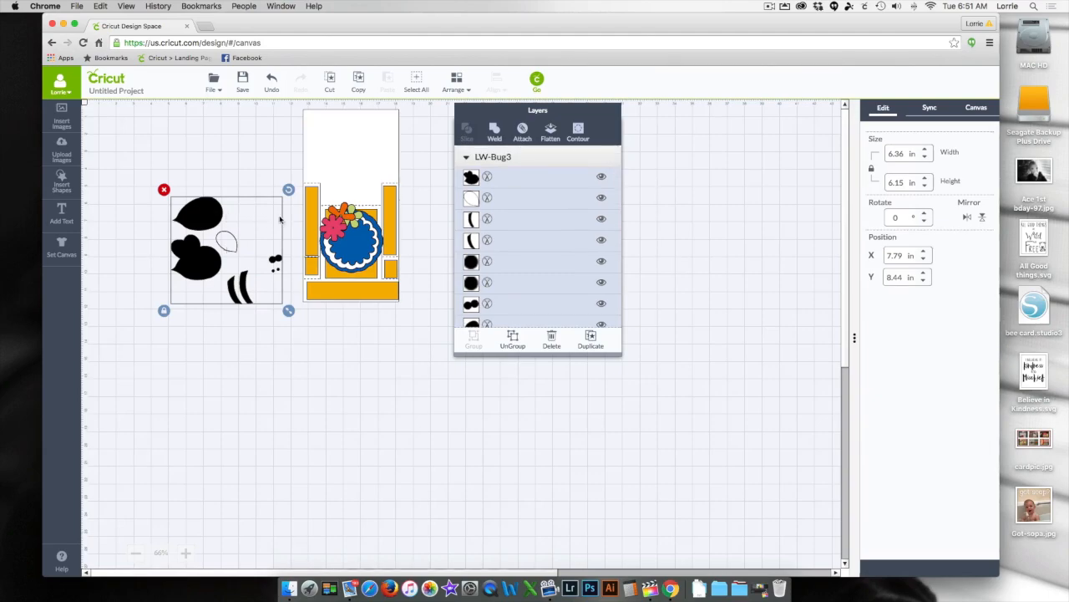
- Ungroup the bug into its individual pieces
click(338, 365)
click(193, 210)
right_click(193, 208)
click(215, 223)
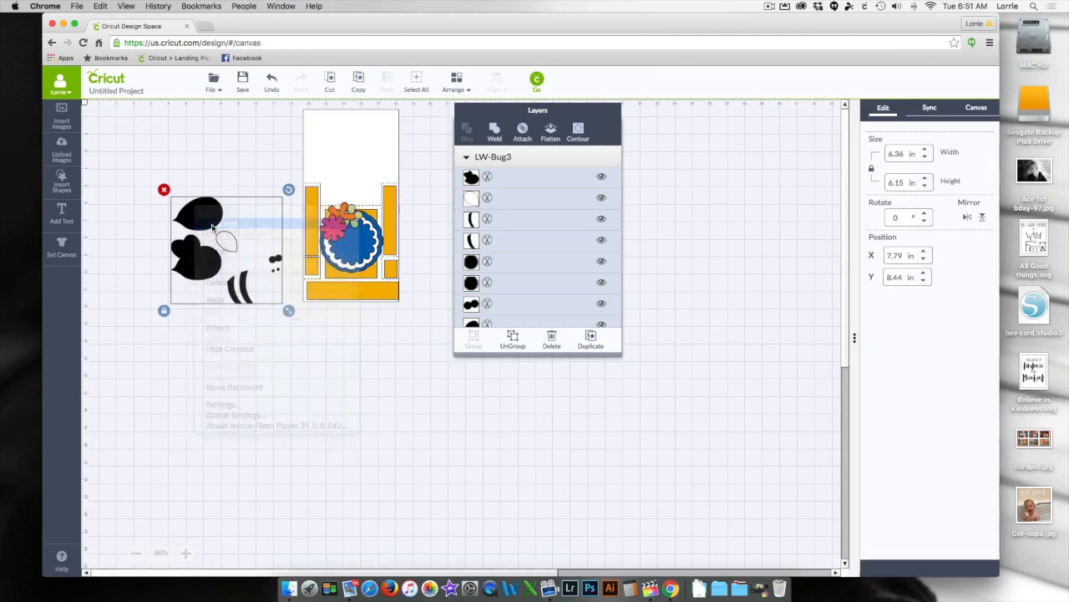
click(246, 384)
- Recolor the bug's large base silhouette white (#ffffff) and nudge it slightly to the left
click(193, 266)
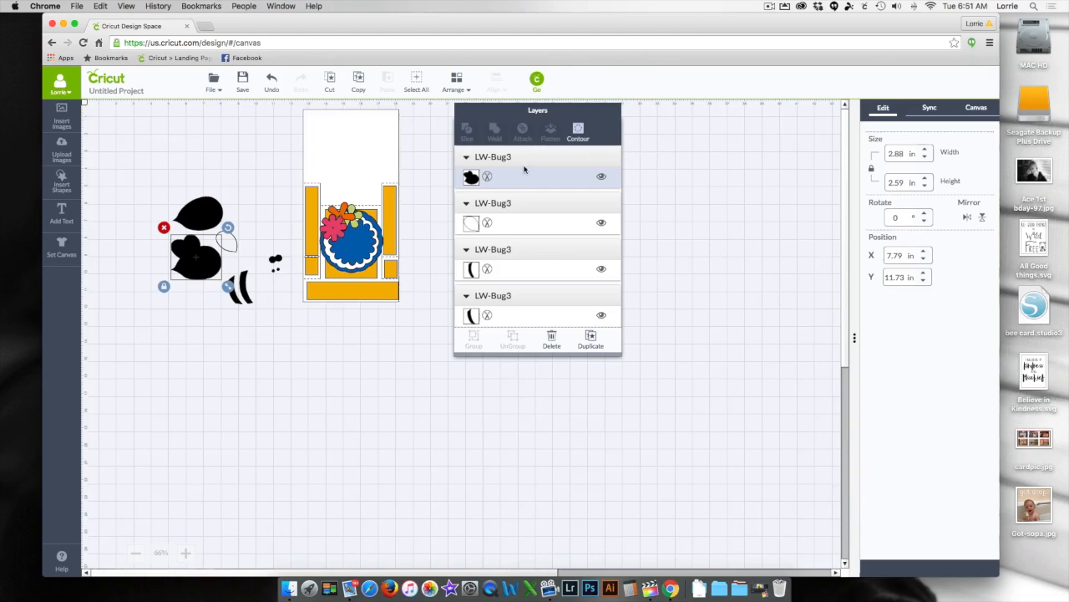
click(471, 178)
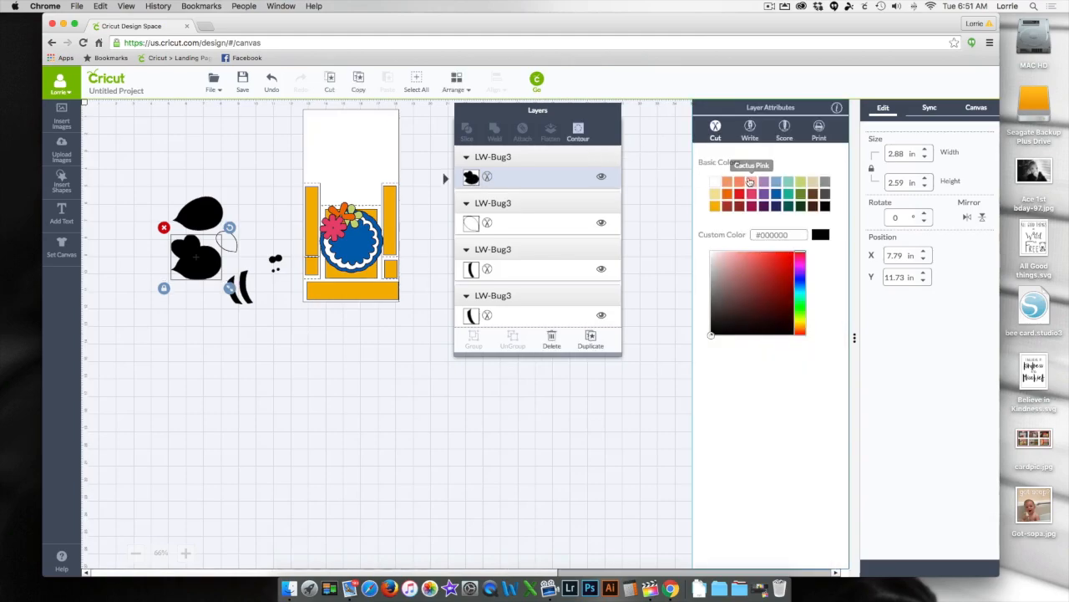
click(716, 186)
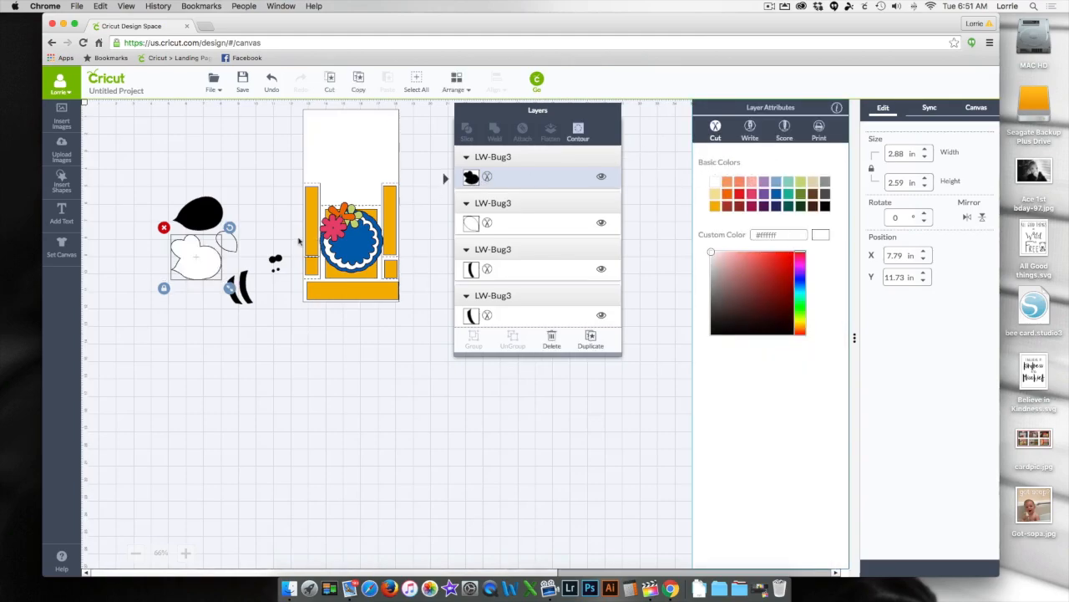
mouse_move(205, 263)
mouse_down()
mouse_move(343, 241)
mouse_move(226, 239)
mouse_move(199, 266)
mouse_up()
- Group all the bug pieces and shrink the group to about 5.73 in wide
drag(111, 153, 284, 349)
right_click(239, 253)
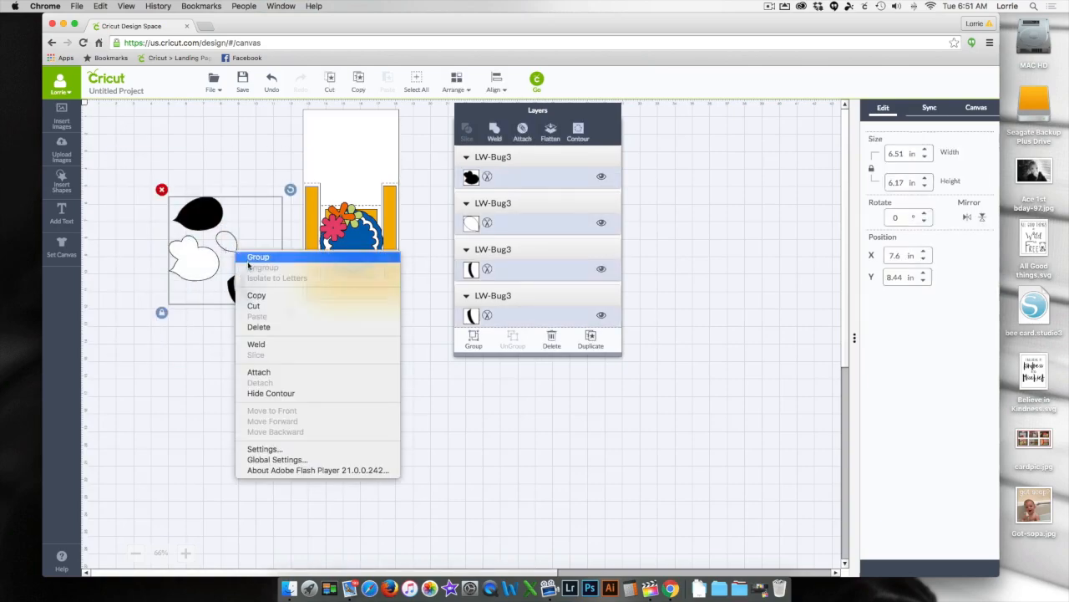
click(248, 261)
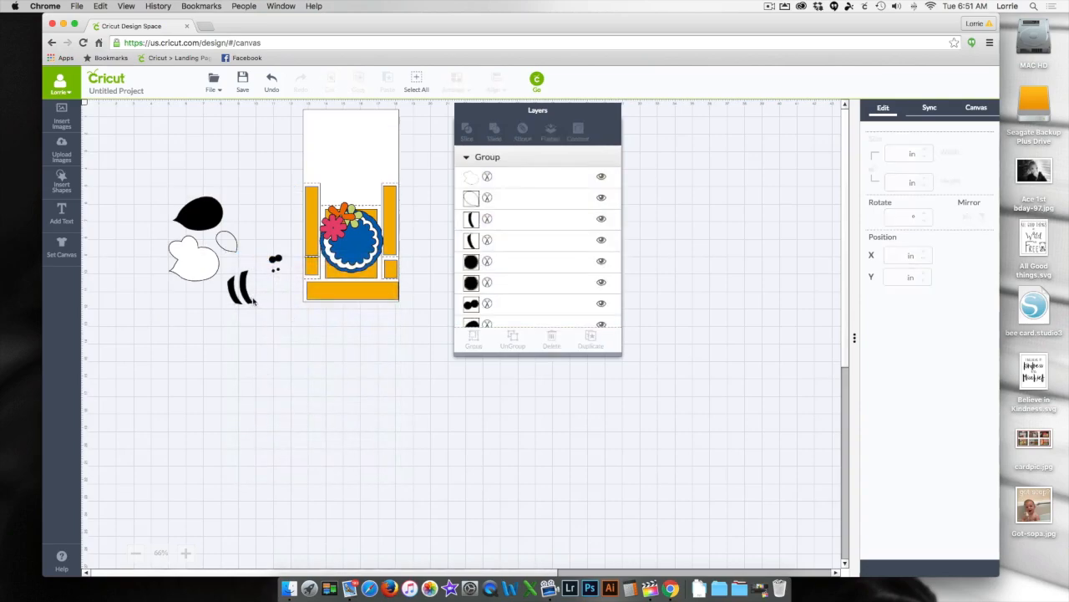
click(253, 302)
drag(288, 311, 277, 300)
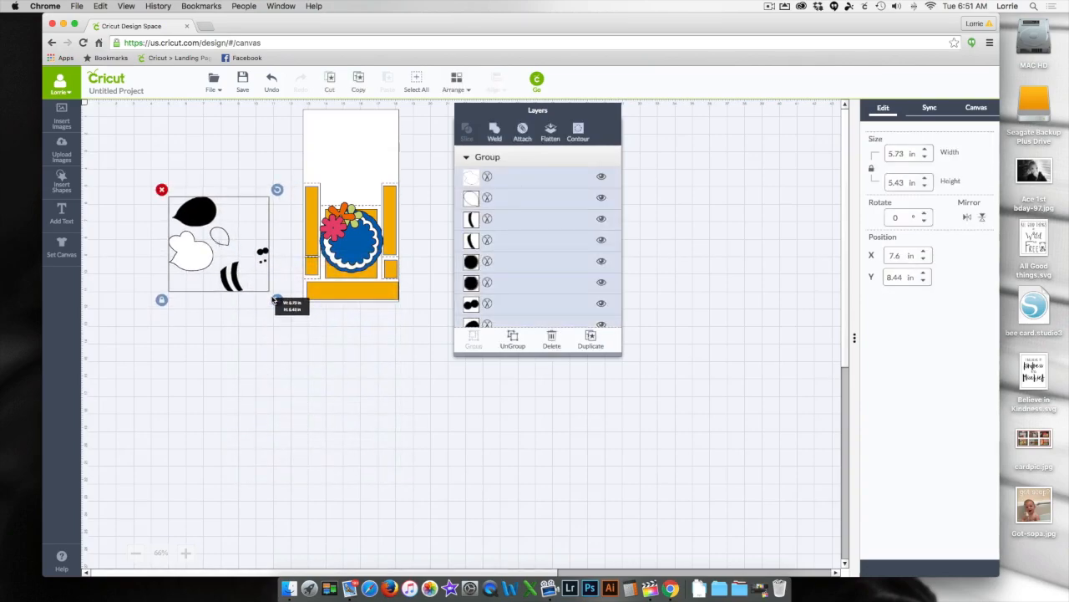
- Ungroup the resized bug and place its white base silhouette over the left side of the scalloped circles
right_click(235, 246)
click(251, 260)
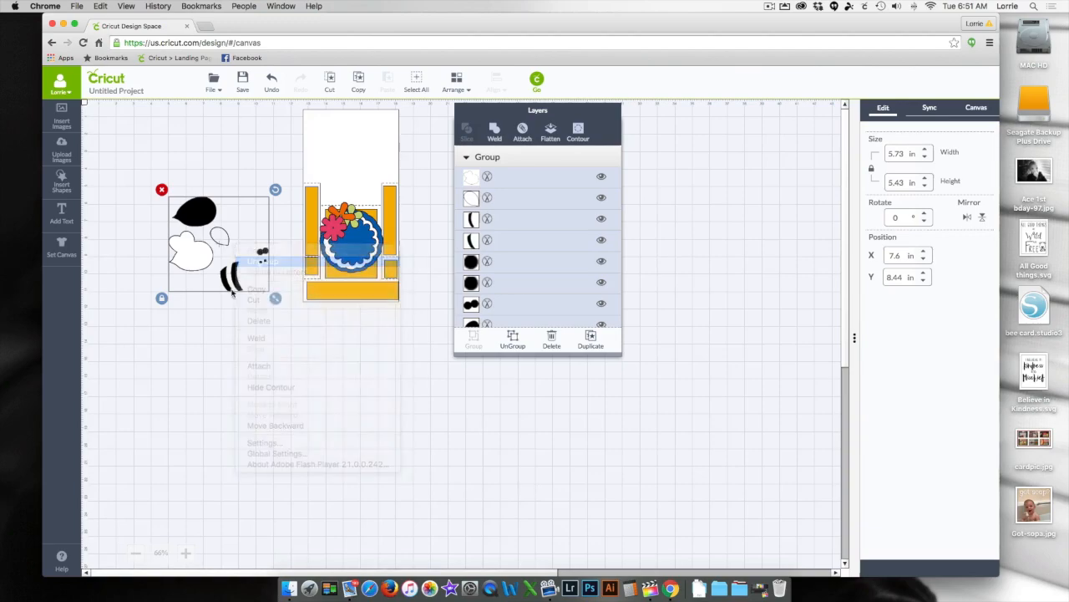
click(203, 329)
drag(192, 263, 334, 246)
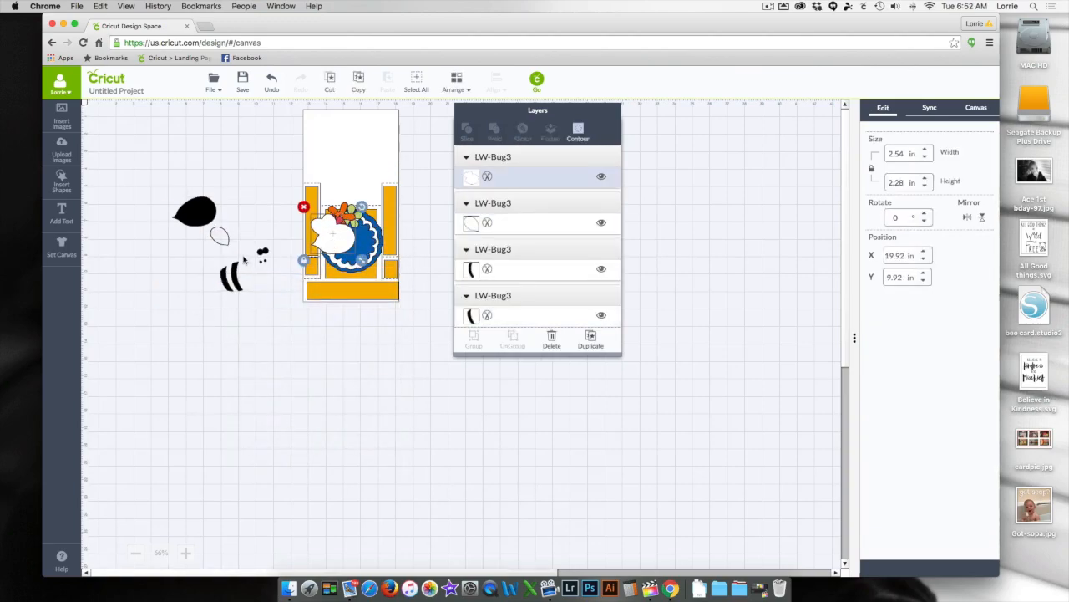
- Recolor the bug's black teardrop body pale yellow (#f7e394) with a custom color
click(203, 213)
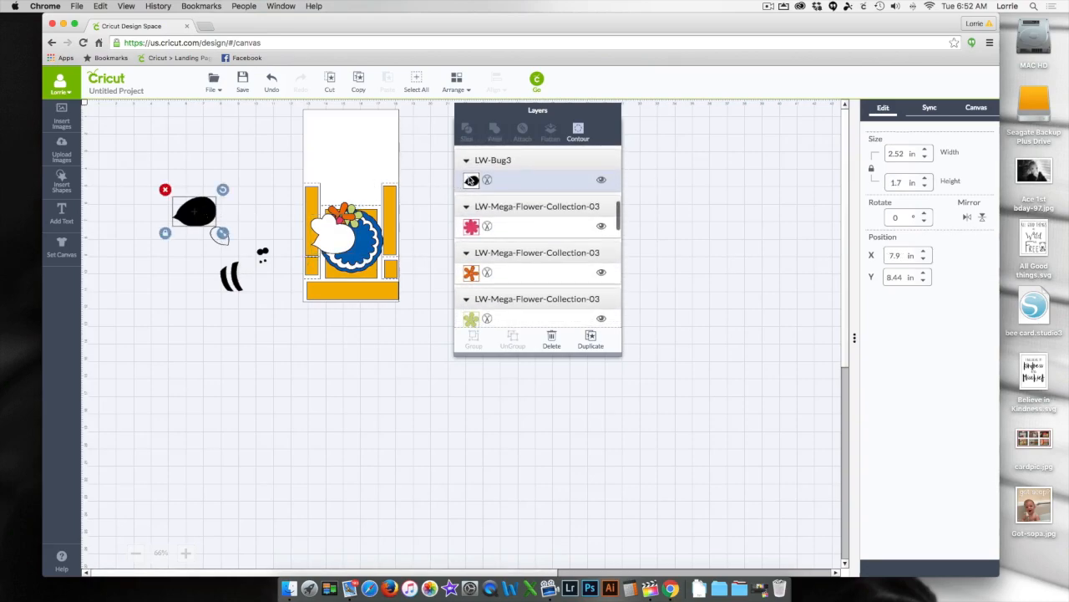
scroll(470, 181, down, 1)
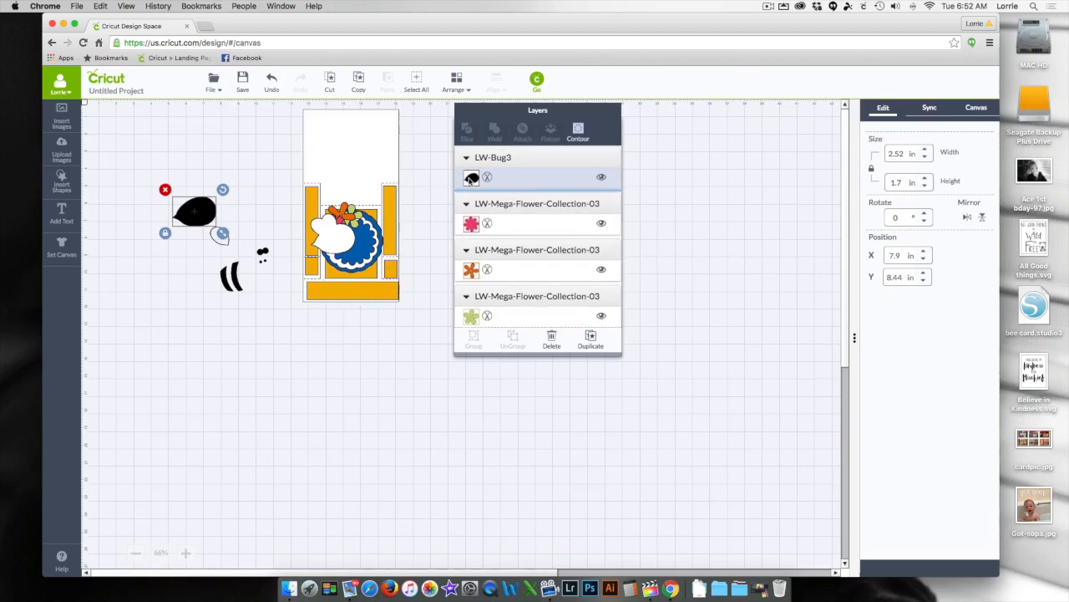
click(471, 177)
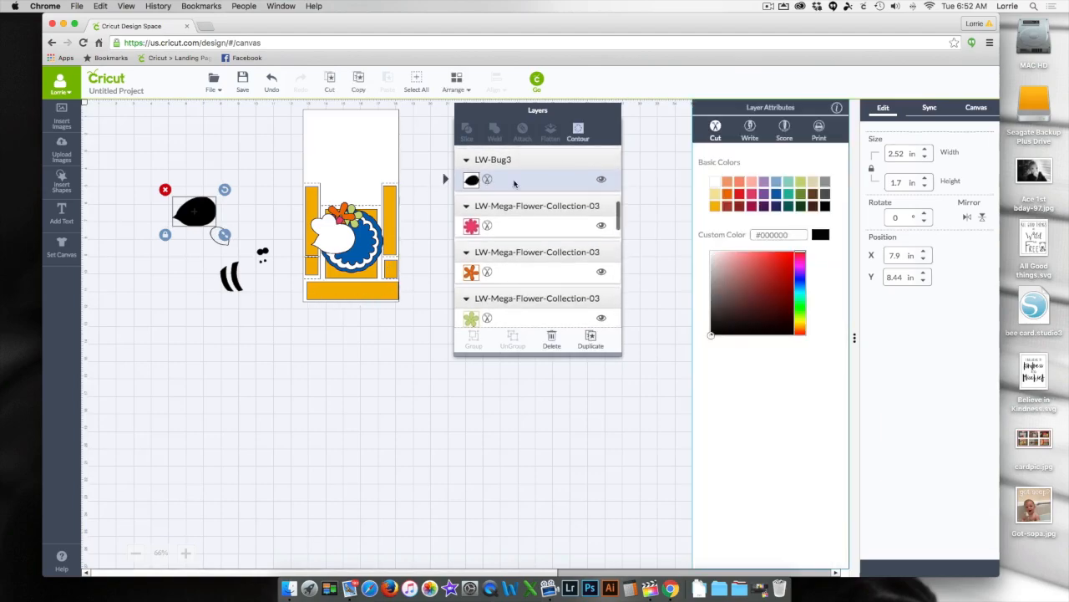
click(801, 320)
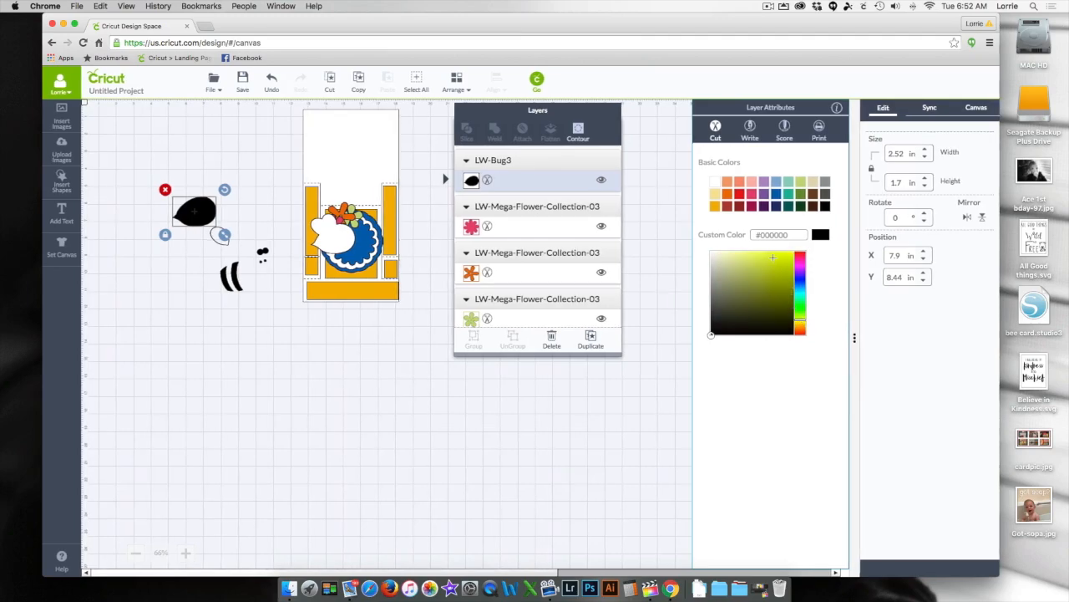
click(744, 253)
drag(800, 320, 799, 324)
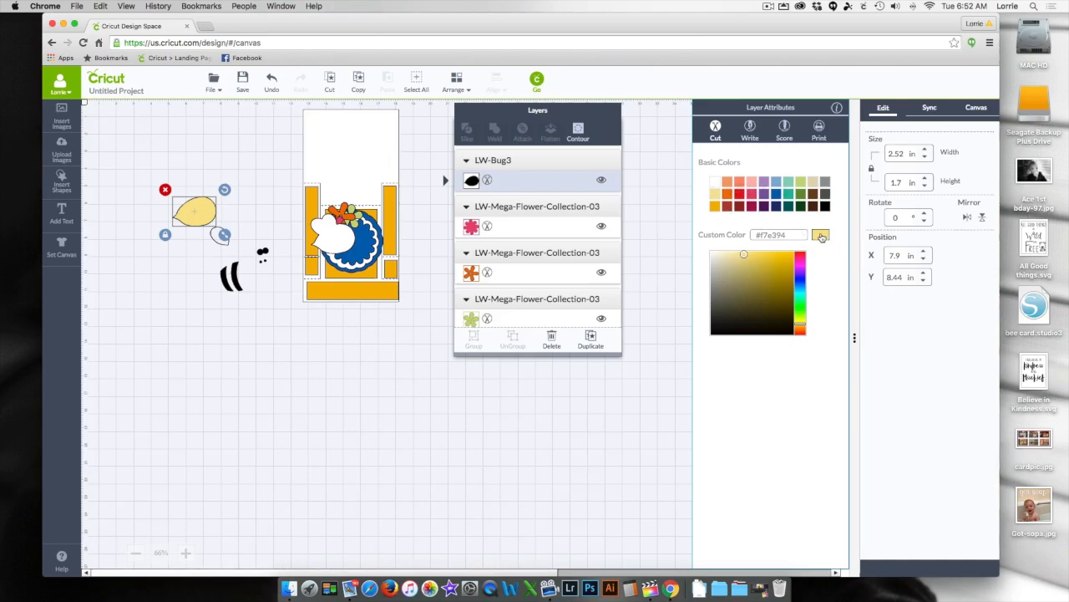
click(471, 370)
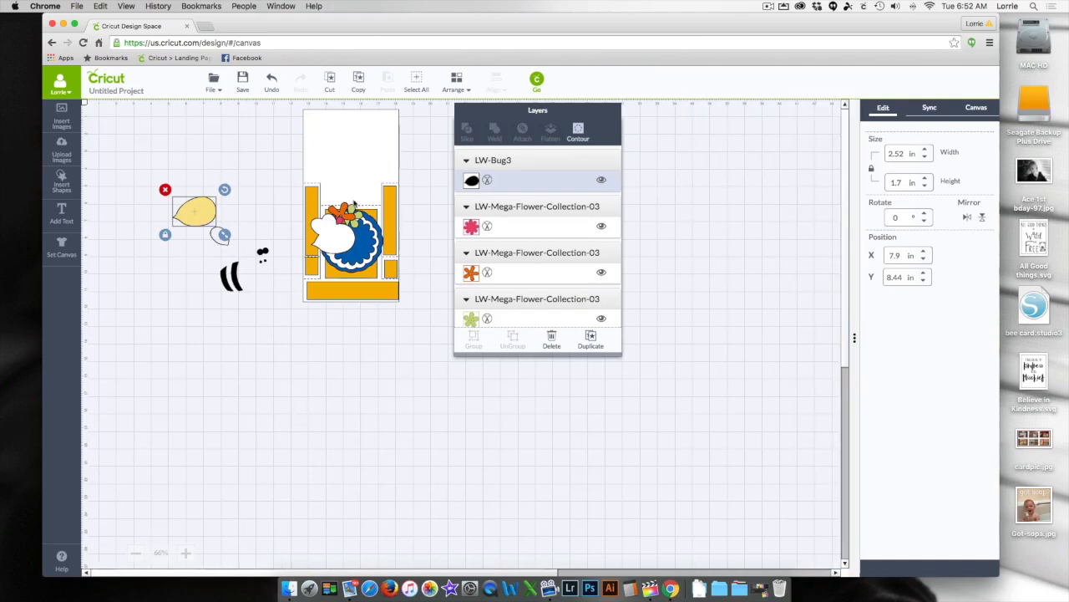
- Bring the yellow bug body to the front and place it over the white base silhouette on the card
drag(196, 217, 250, 206)
click(456, 83)
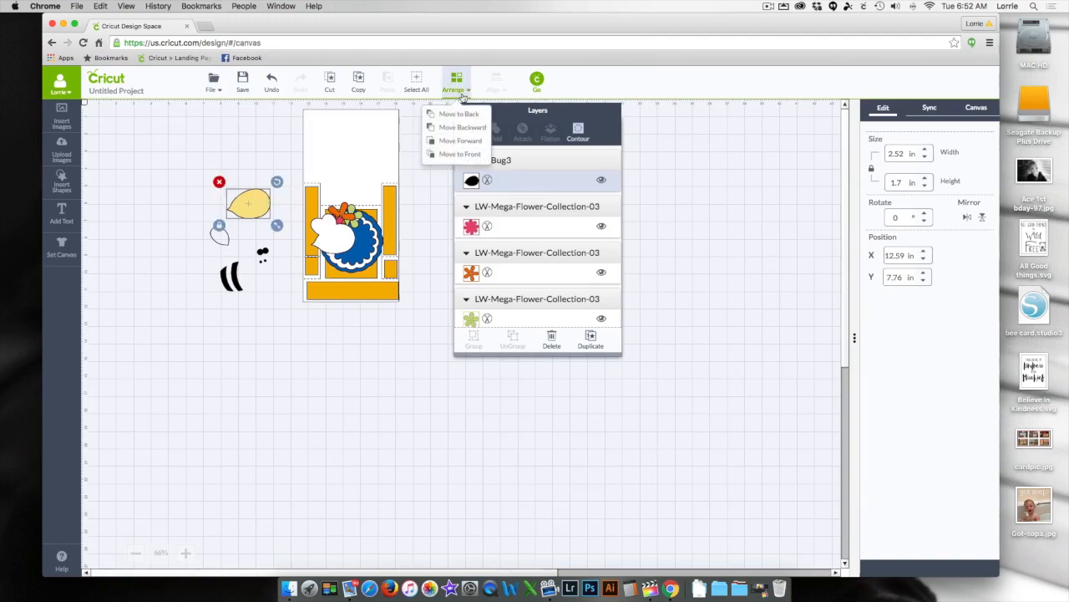
click(465, 156)
drag(249, 203, 336, 238)
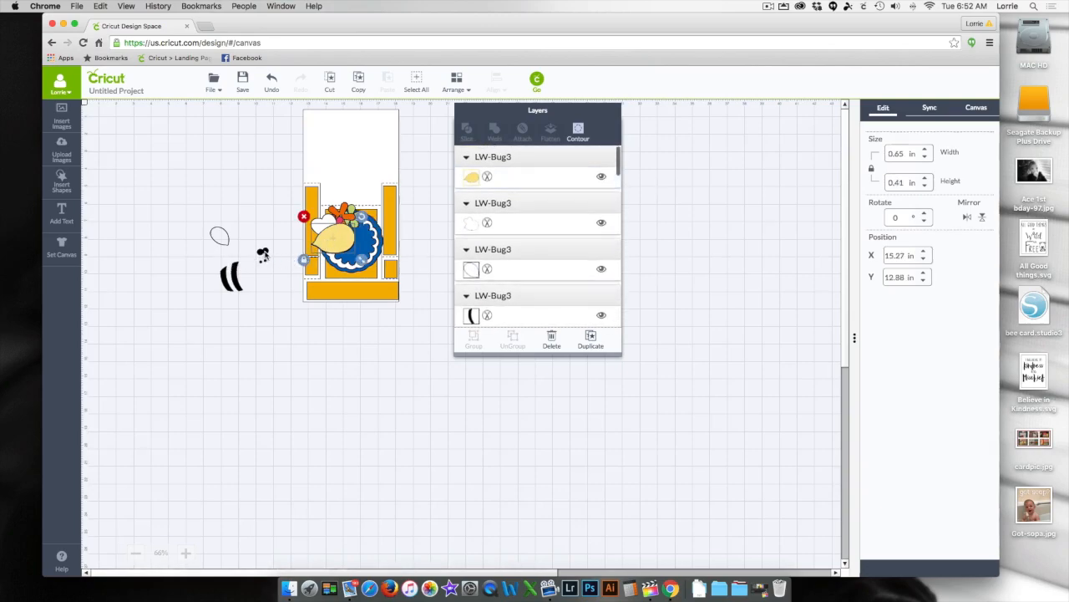
- Delete the bug's small black double-blob piece and the two tiny dots below it
click(263, 255)
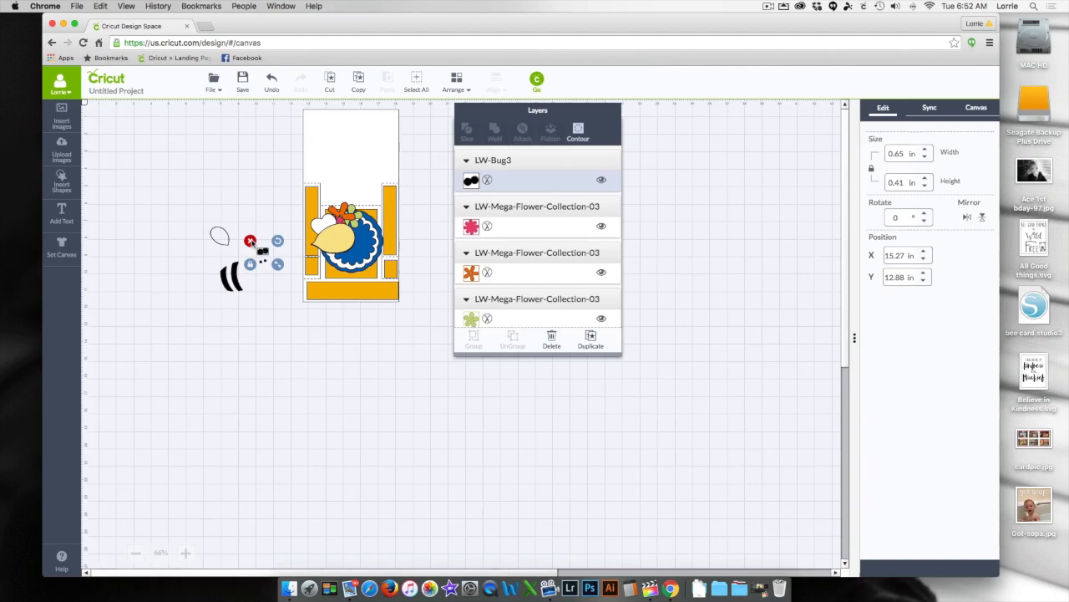
click(250, 241)
drag(251, 255, 295, 273)
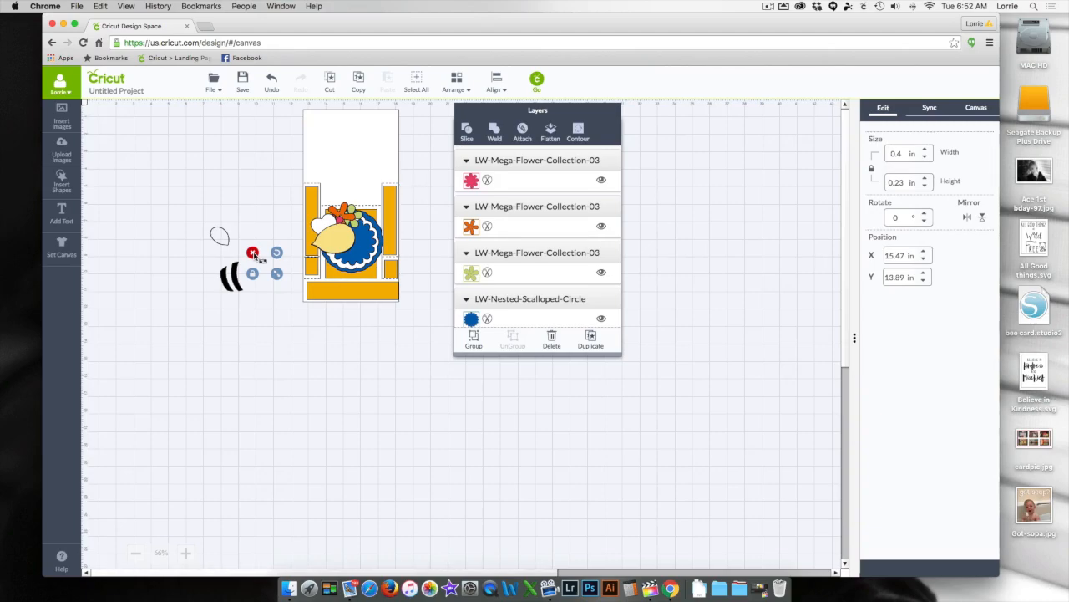
click(253, 253)
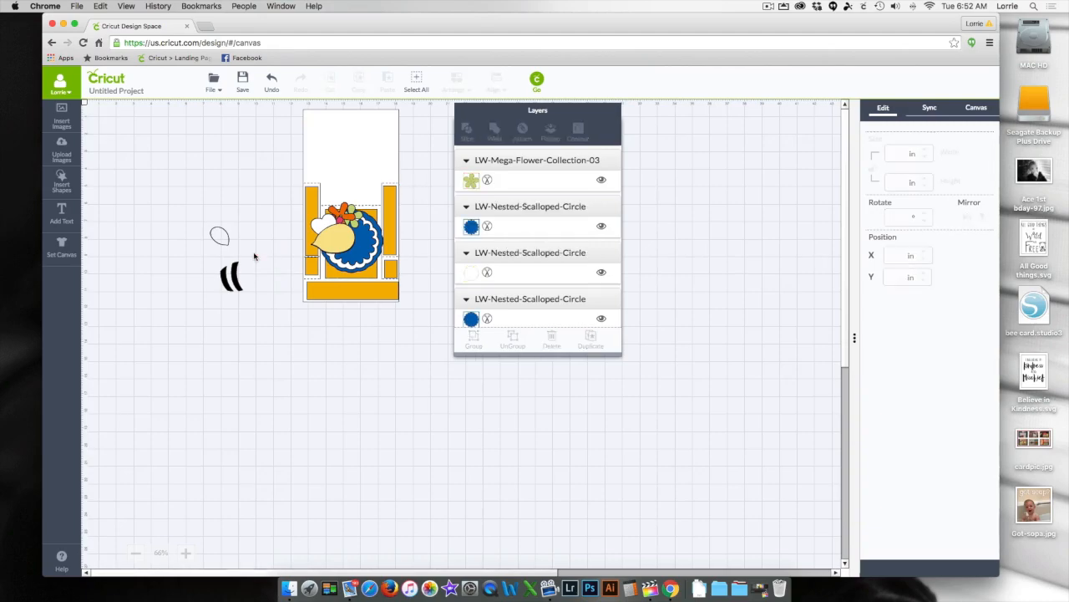
- Sync the bug's small wing outline layer to the white color row, out of the black one
click(223, 238)
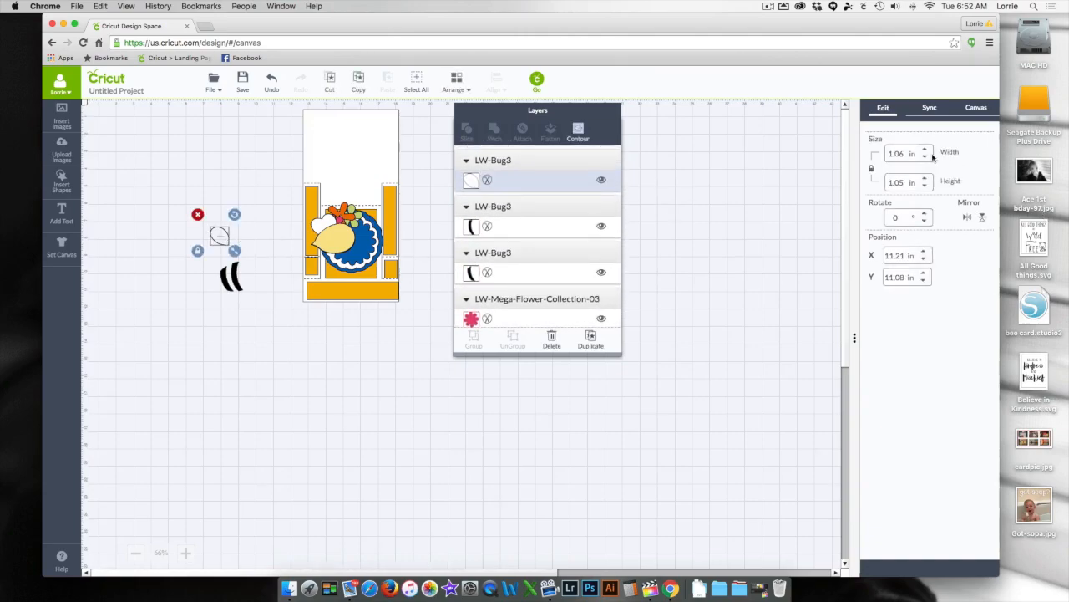
click(975, 108)
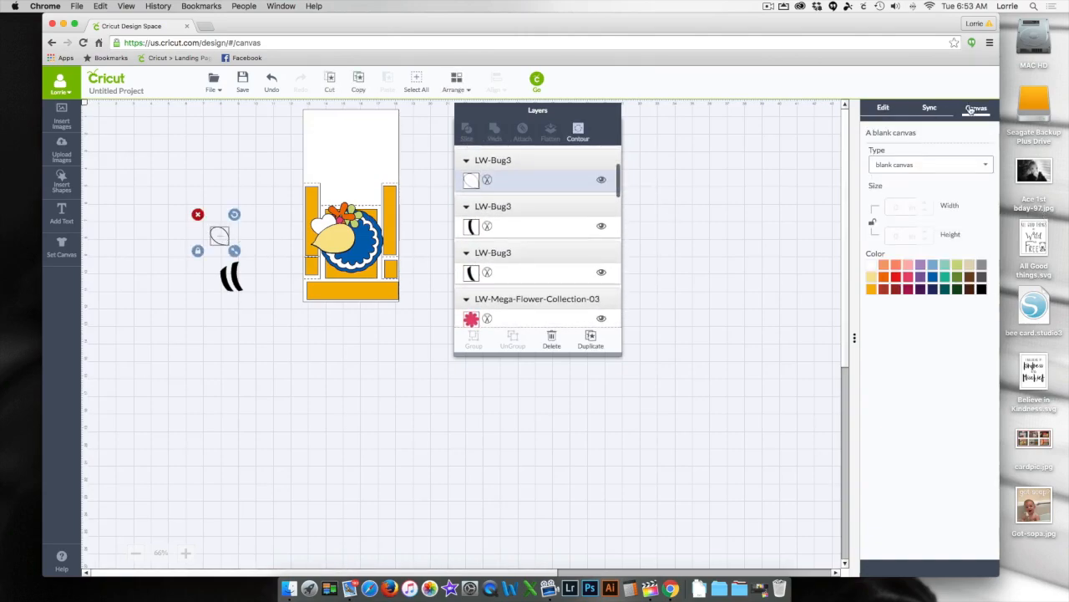
click(928, 109)
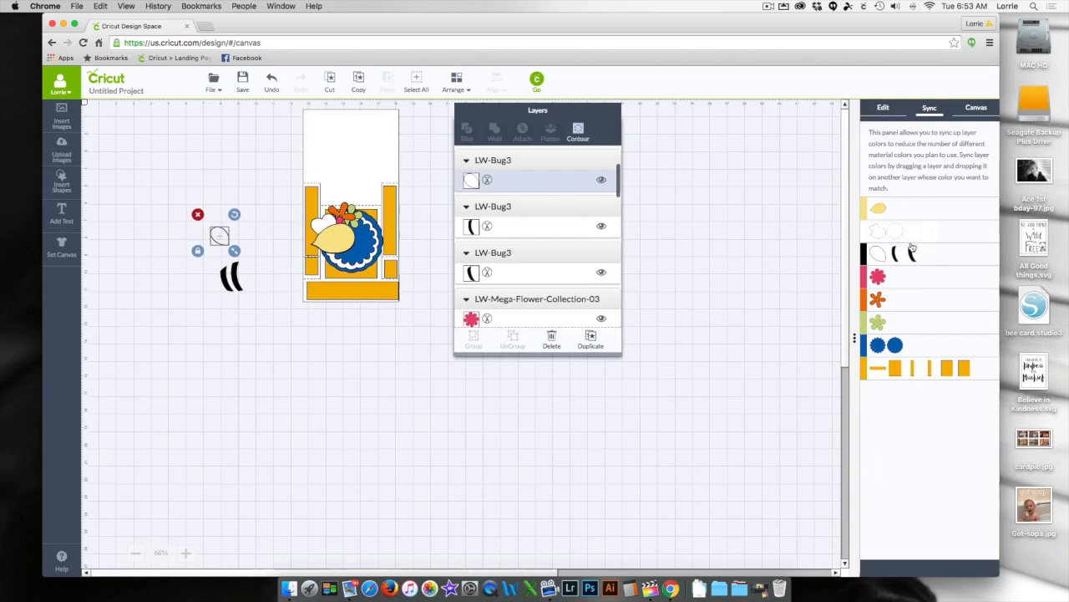
drag(878, 234, 924, 232)
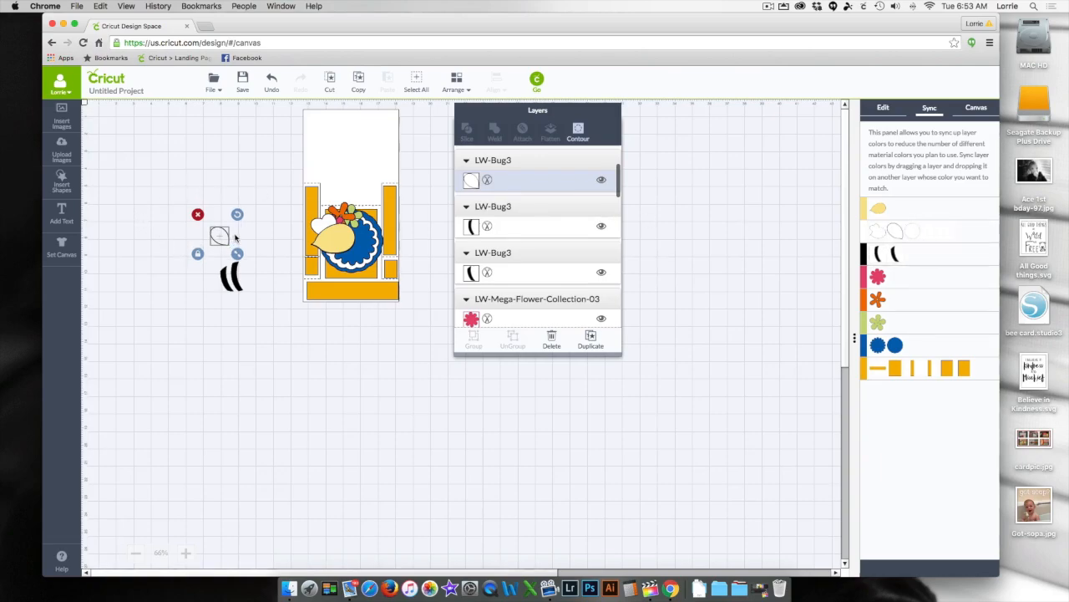
- Bring the small white wing outline to the front and place it over the bug's wing on the card
drag(214, 237, 285, 224)
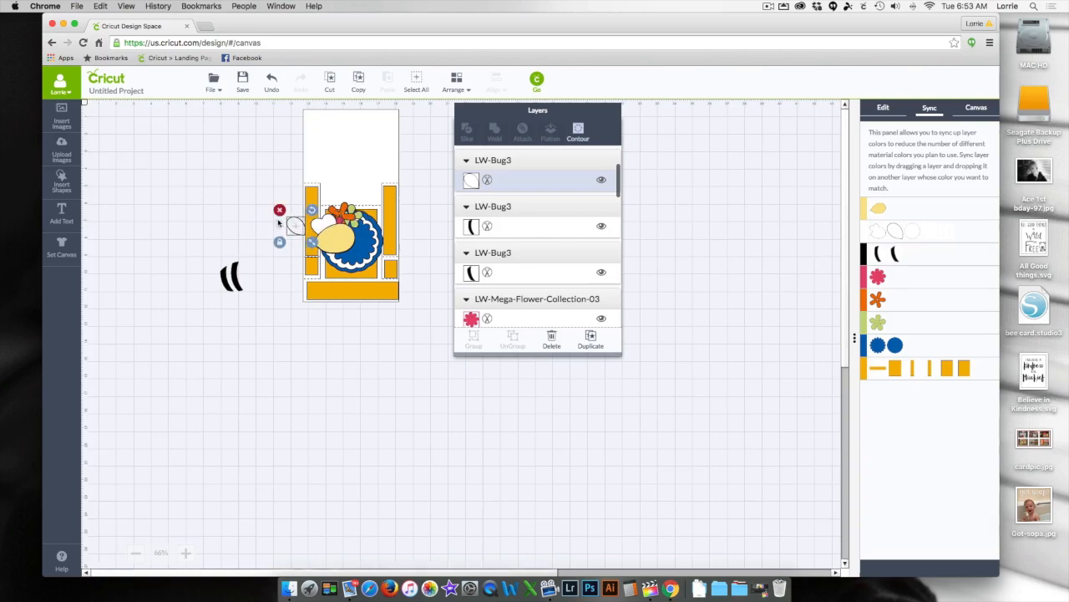
click(458, 84)
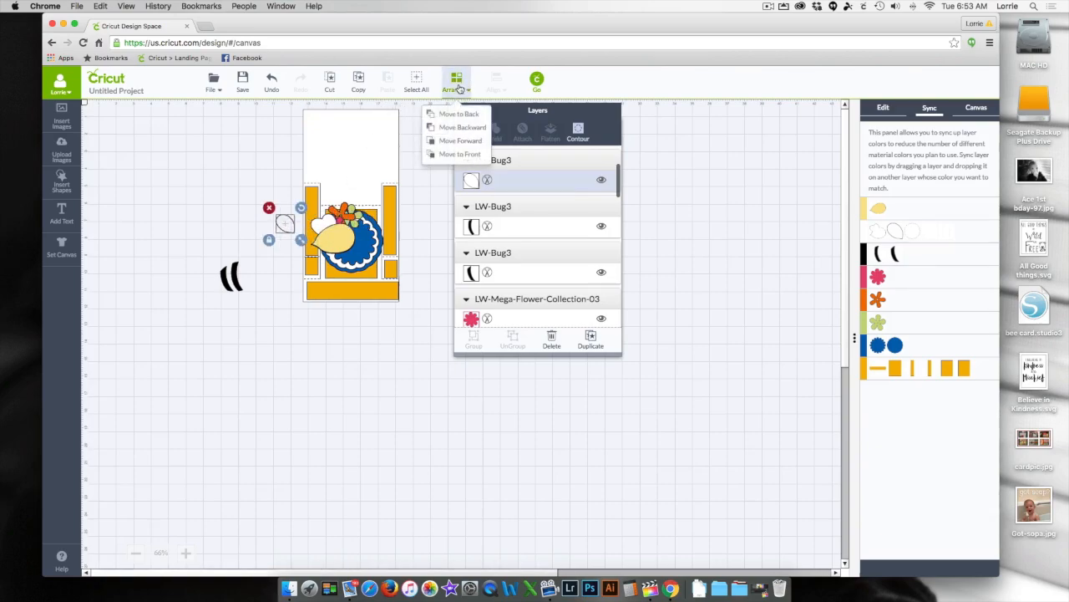
click(458, 154)
drag(294, 224, 325, 229)
click(210, 262)
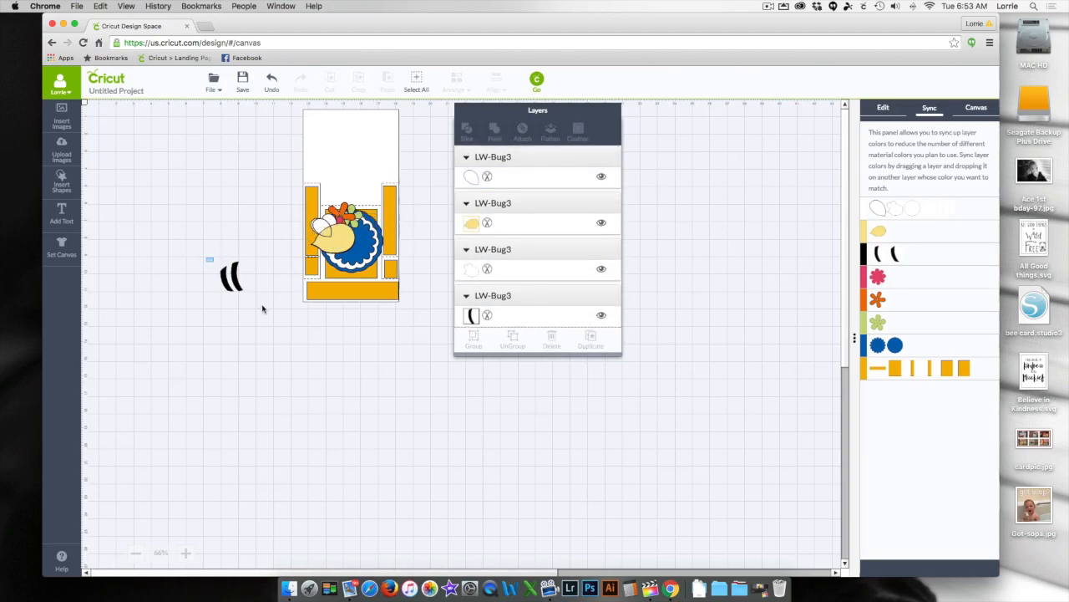
- Bring each of the two black stripes to the front and place them together over the yellow bug body
click(240, 285)
drag(240, 284, 269, 259)
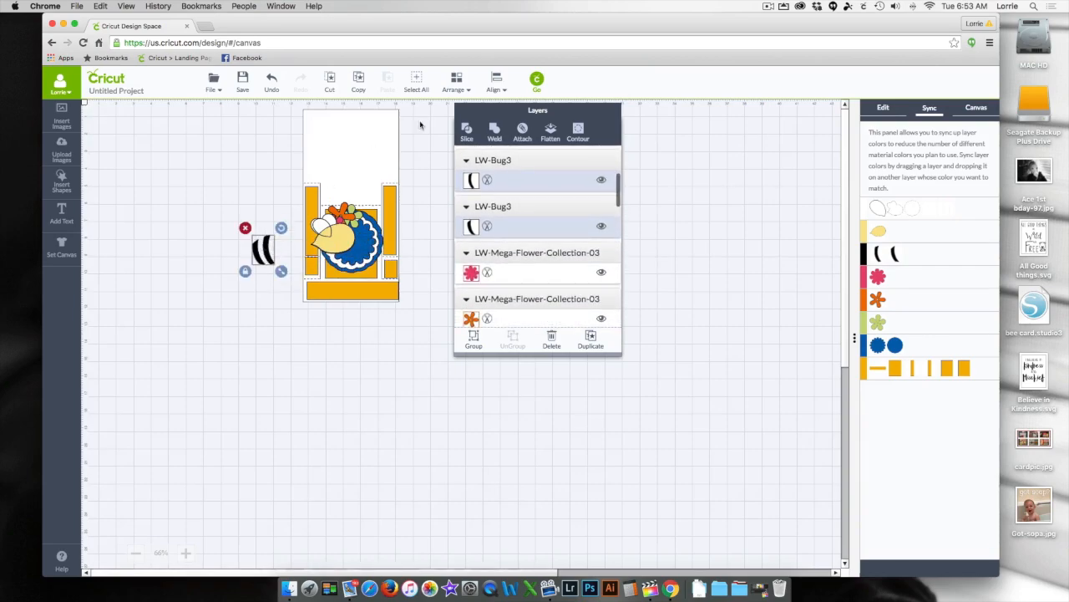
click(457, 81)
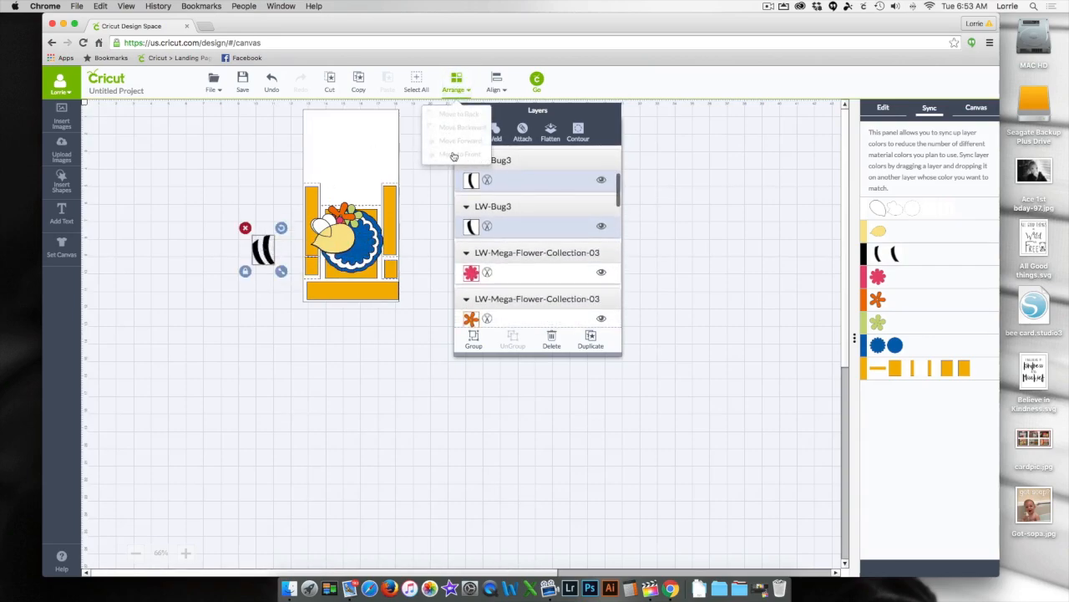
click(270, 289)
click(268, 256)
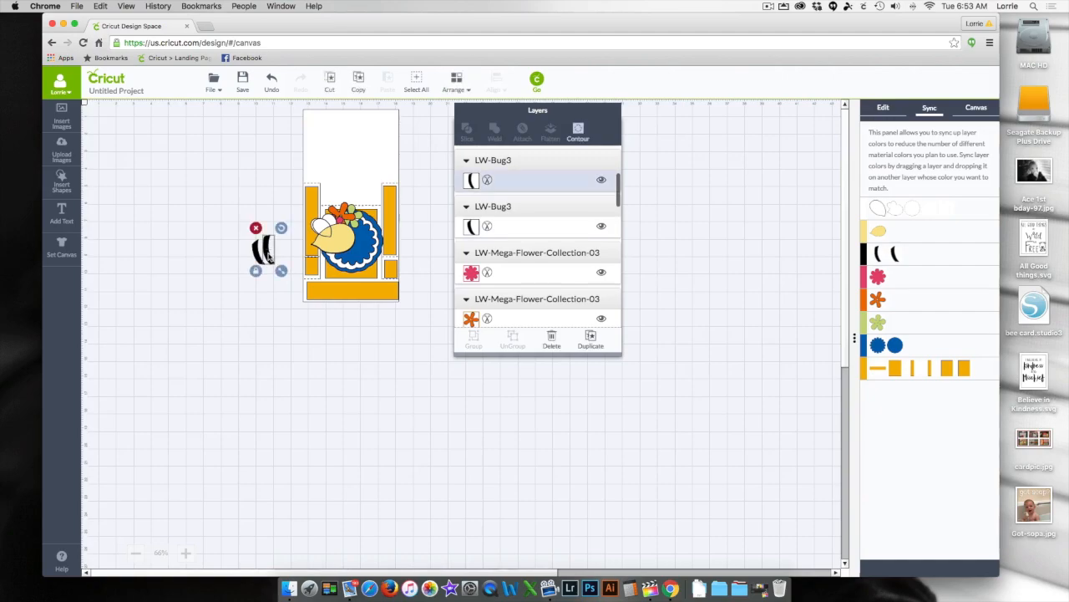
right_click(268, 257)
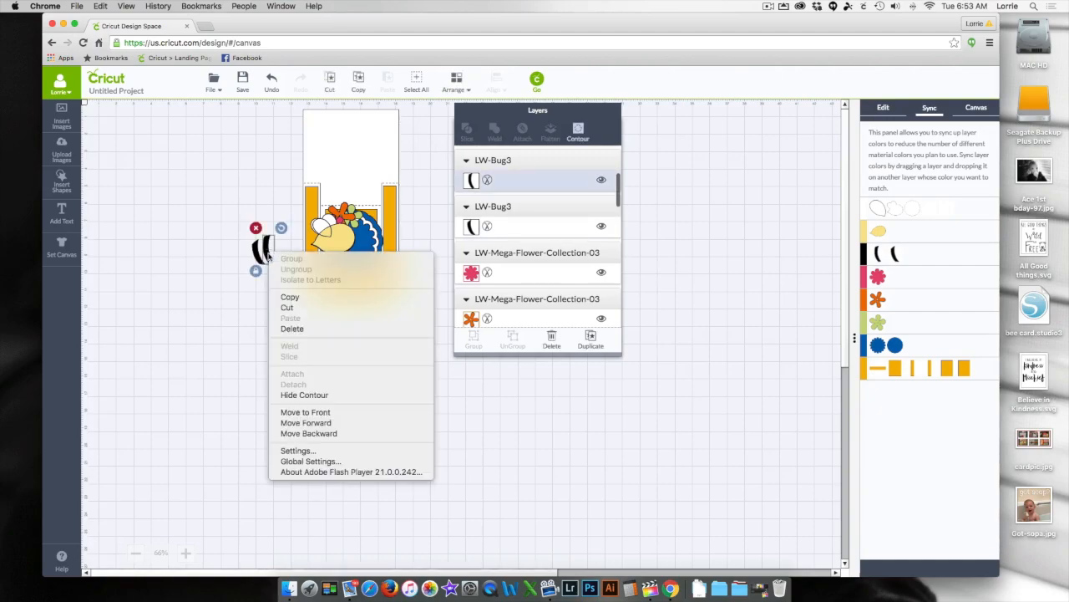
click(303, 412)
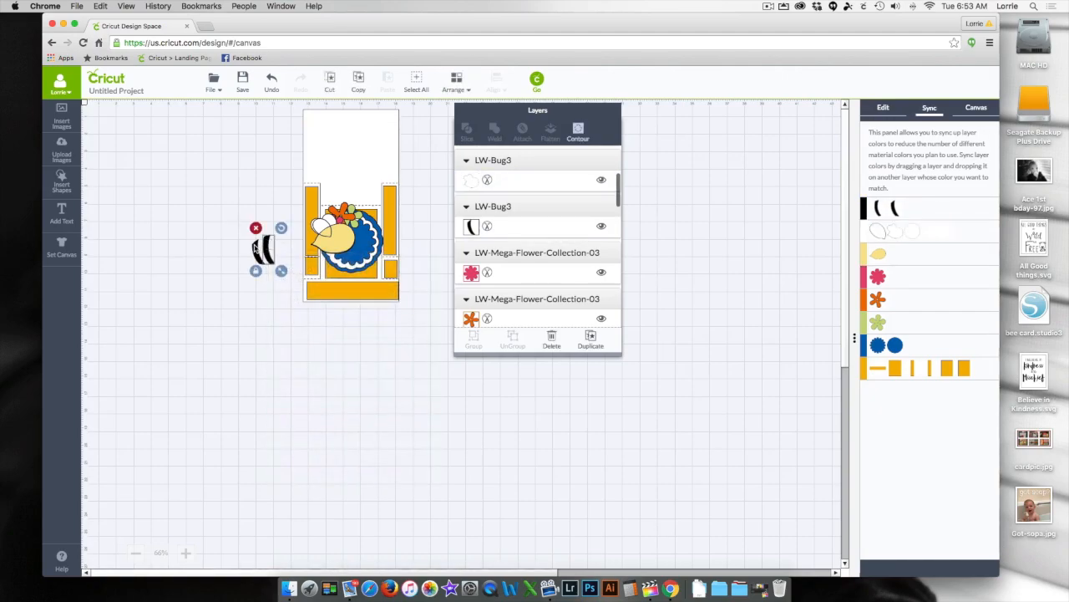
right_click(255, 245)
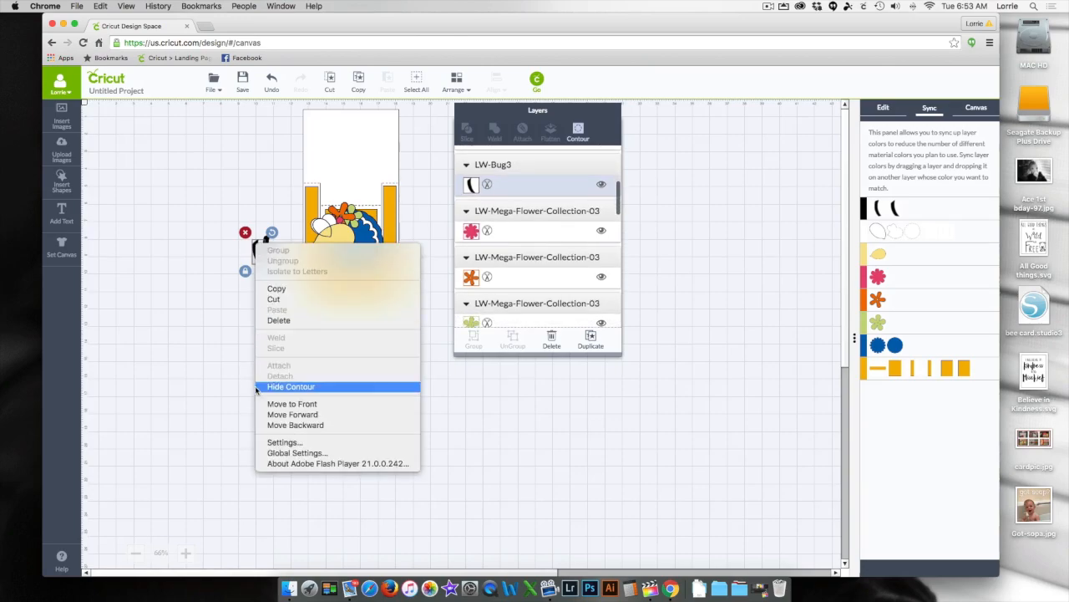
click(293, 403)
drag(224, 222, 338, 249)
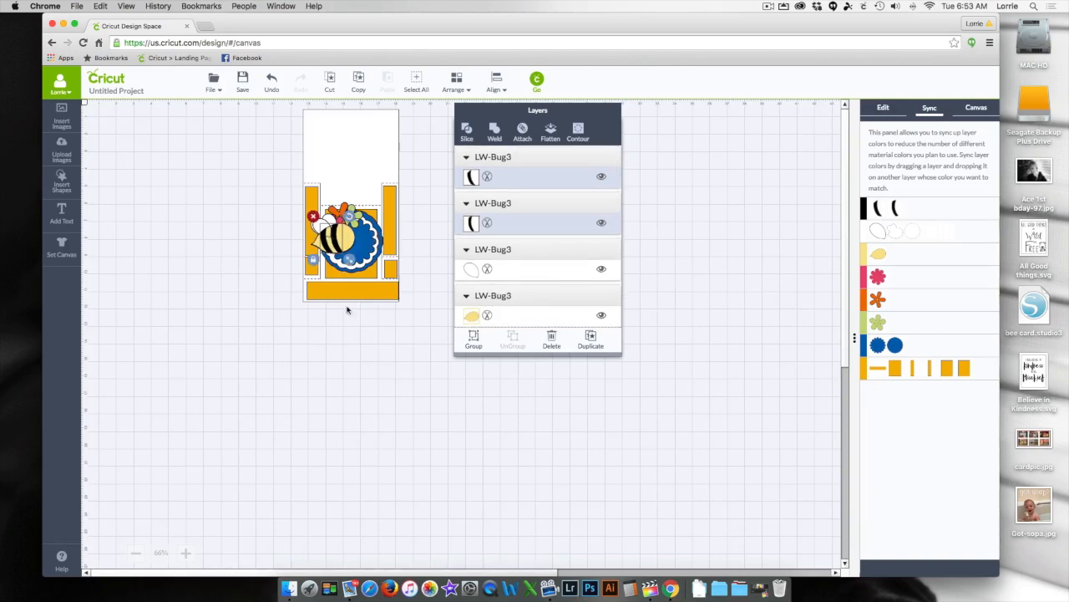
click(348, 362)
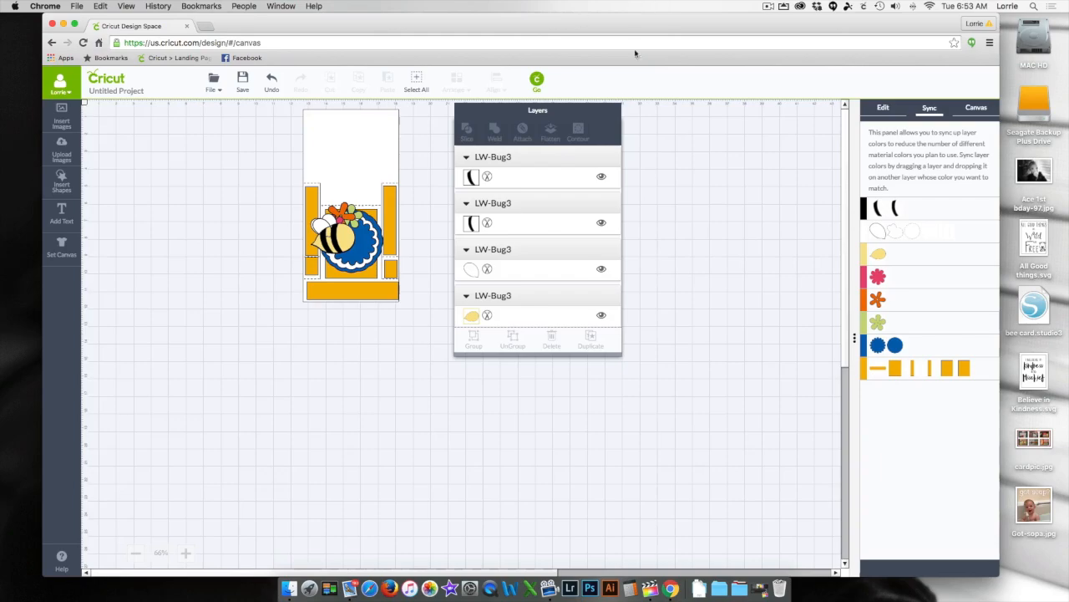
- In the cut mat preview, move the black stripes closer together and the small blue scalloped circle below the large one
click(537, 81)
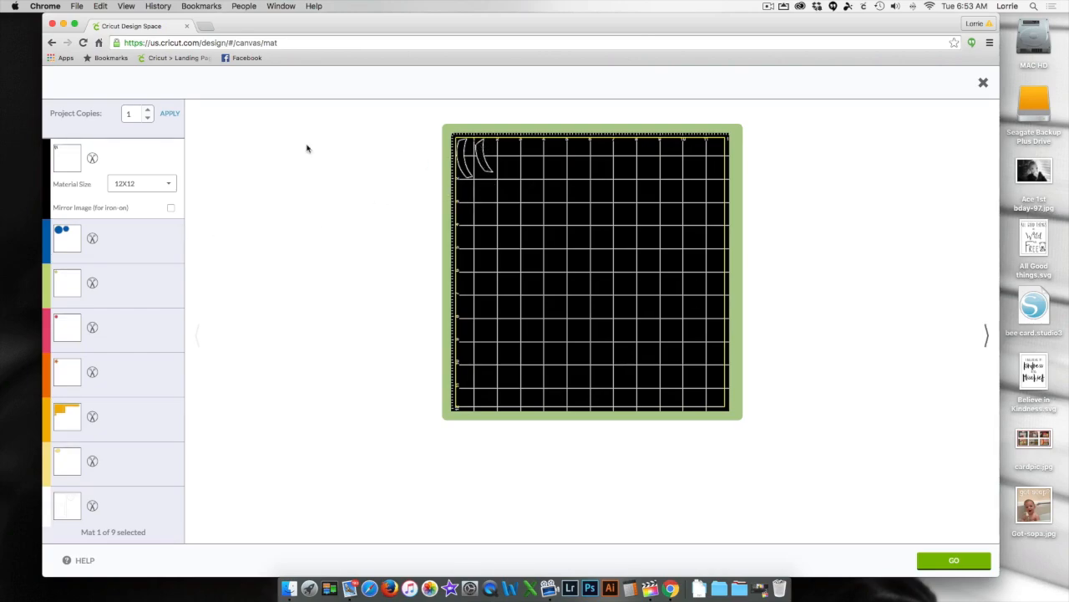
drag(482, 163, 471, 162)
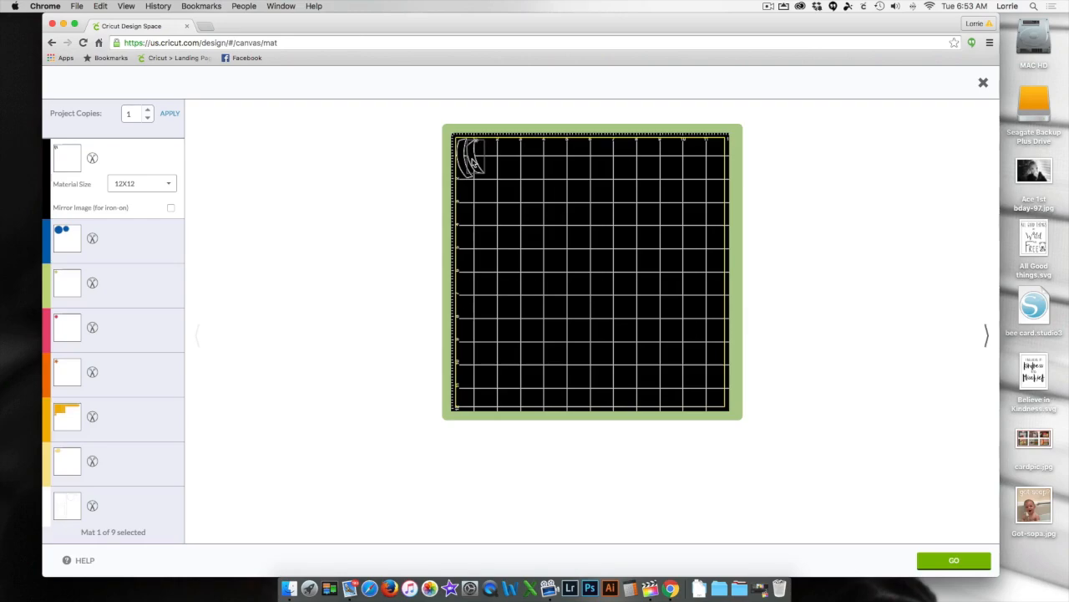
click(158, 234)
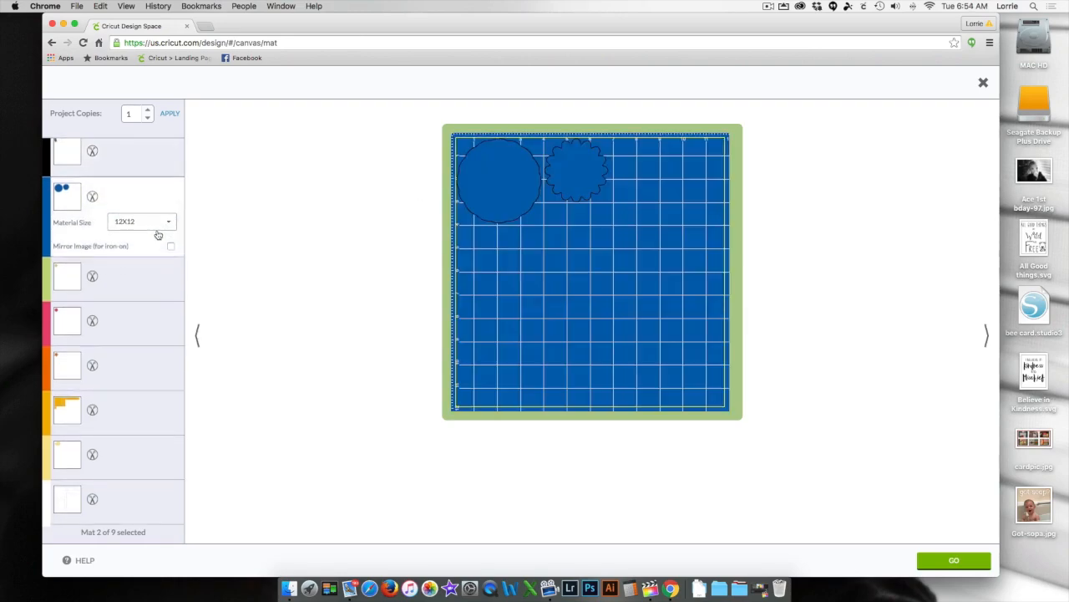
drag(598, 171, 515, 258)
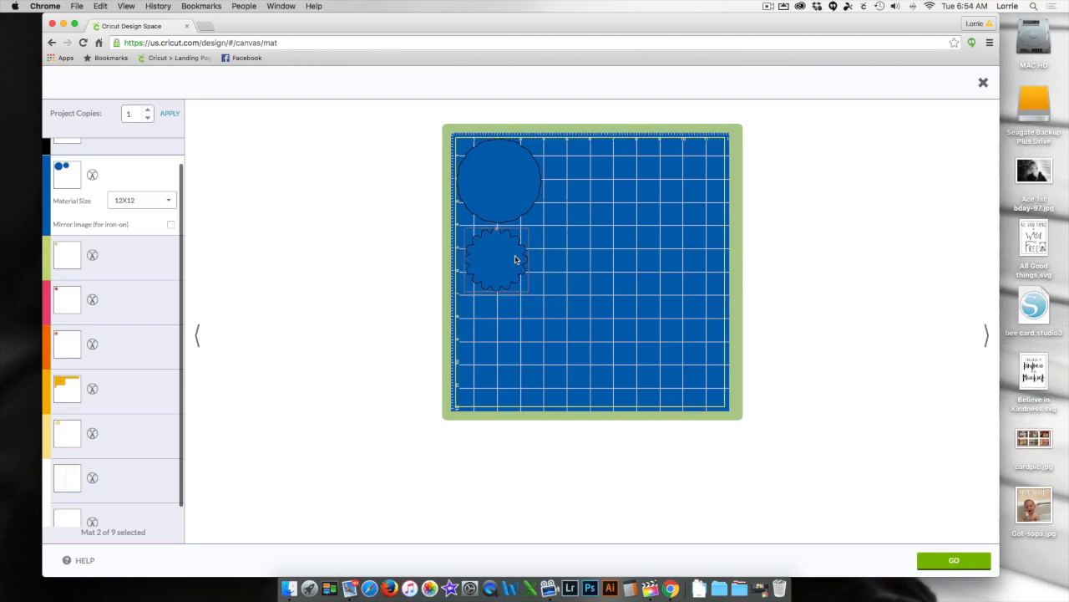
- On the golden-yellow mat, move the long strip below the large panel and line up the two small rectangles beneath it
click(137, 266)
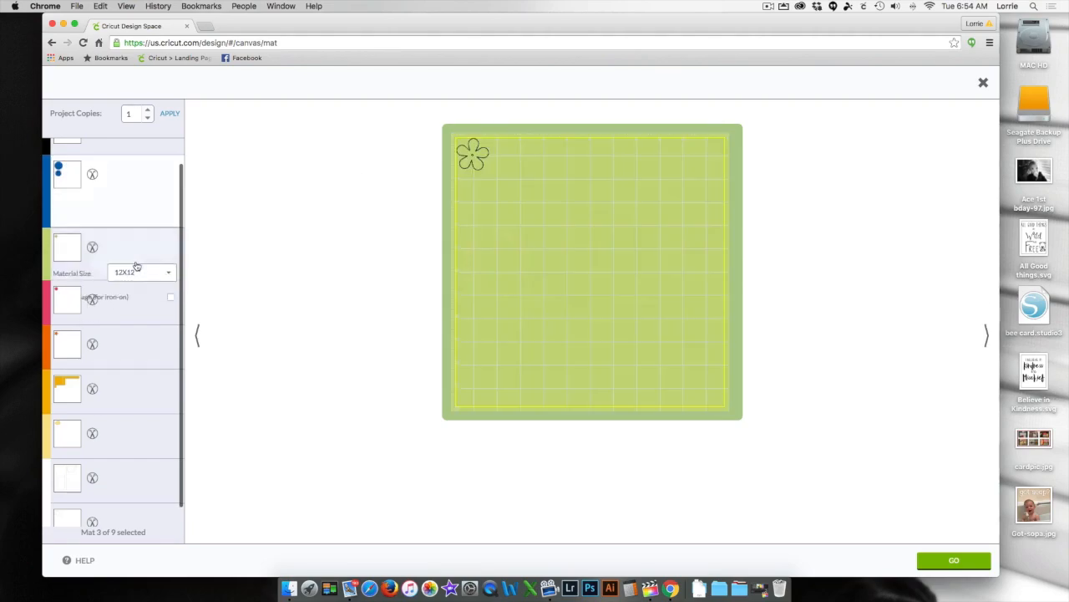
click(140, 280)
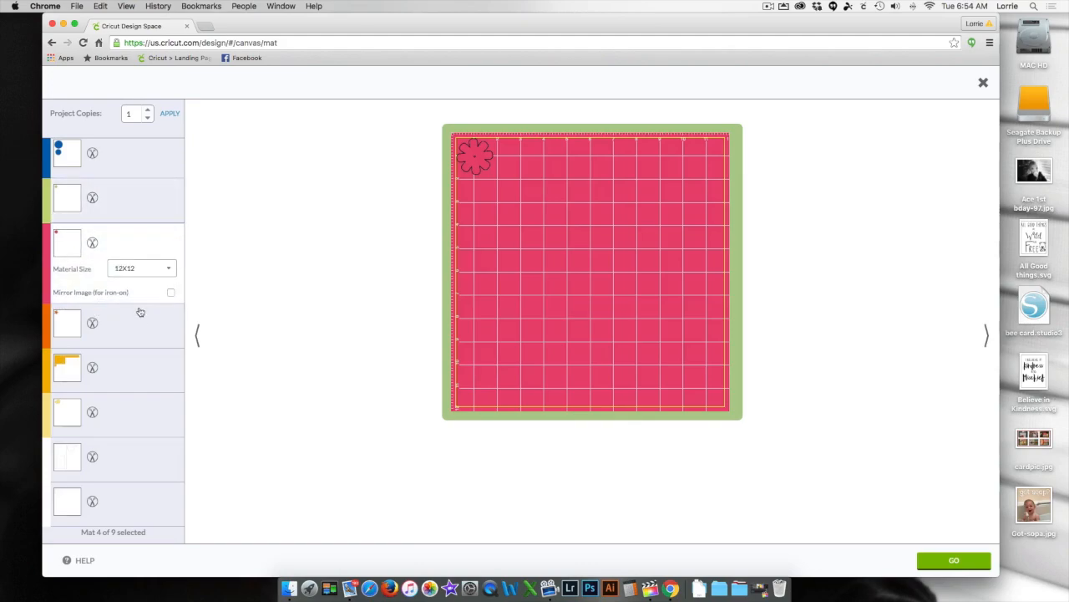
click(138, 326)
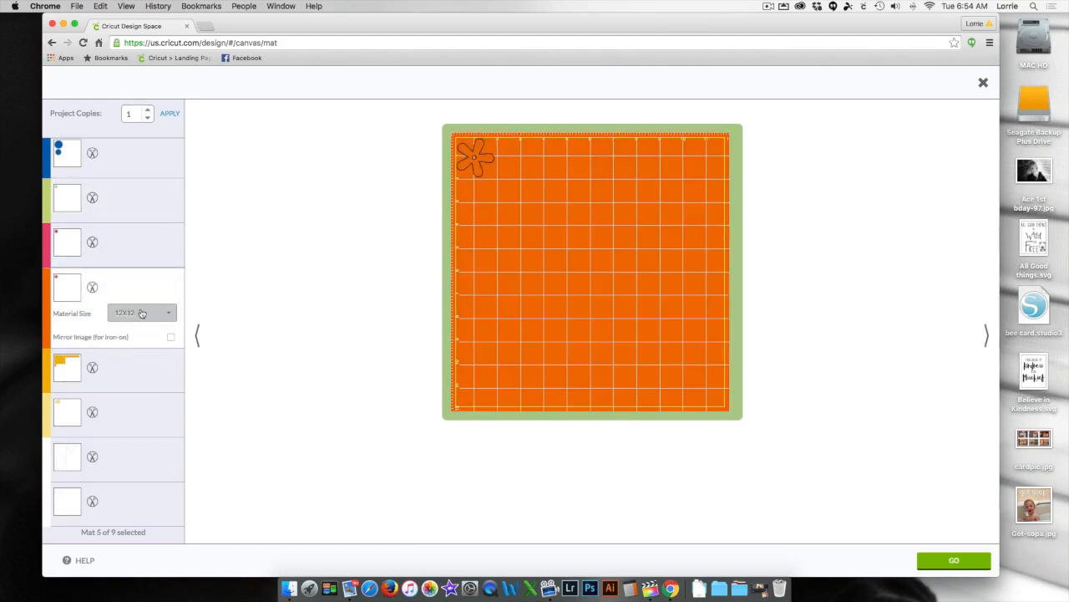
click(139, 385)
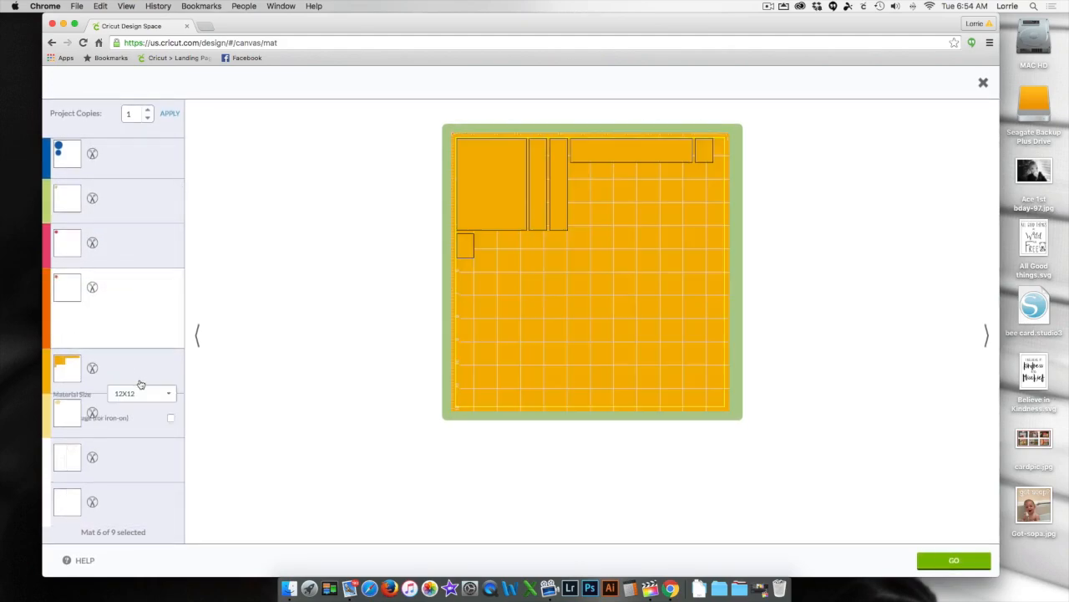
drag(651, 150, 564, 255)
drag(460, 249, 456, 286)
drag(528, 243, 502, 238)
drag(471, 284, 471, 277)
drag(706, 147, 494, 273)
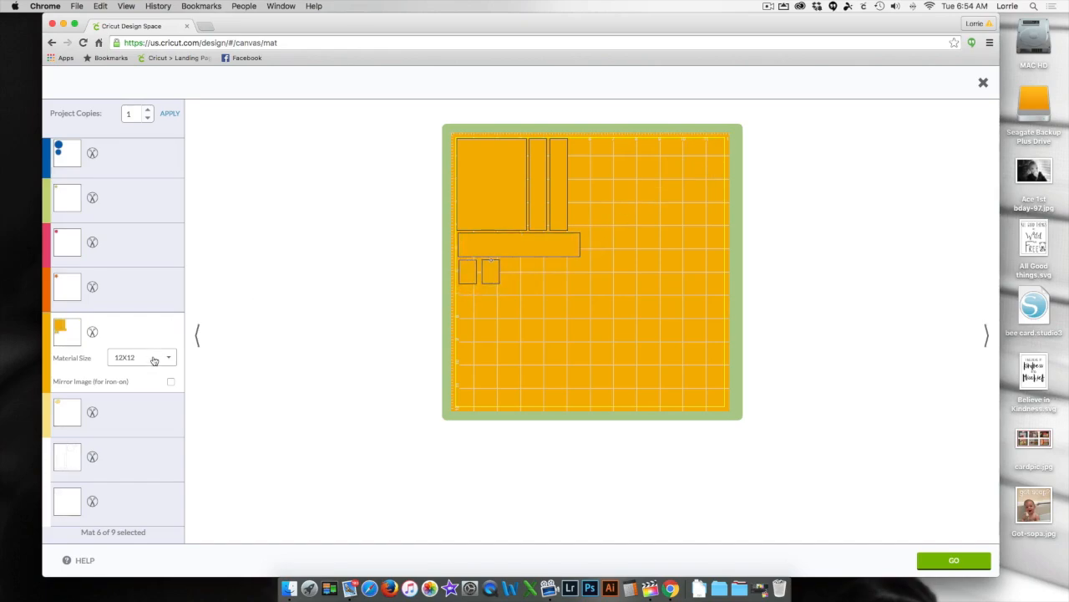
- Check the piece layouts on the pale yellow mat and the two white mats
click(139, 411)
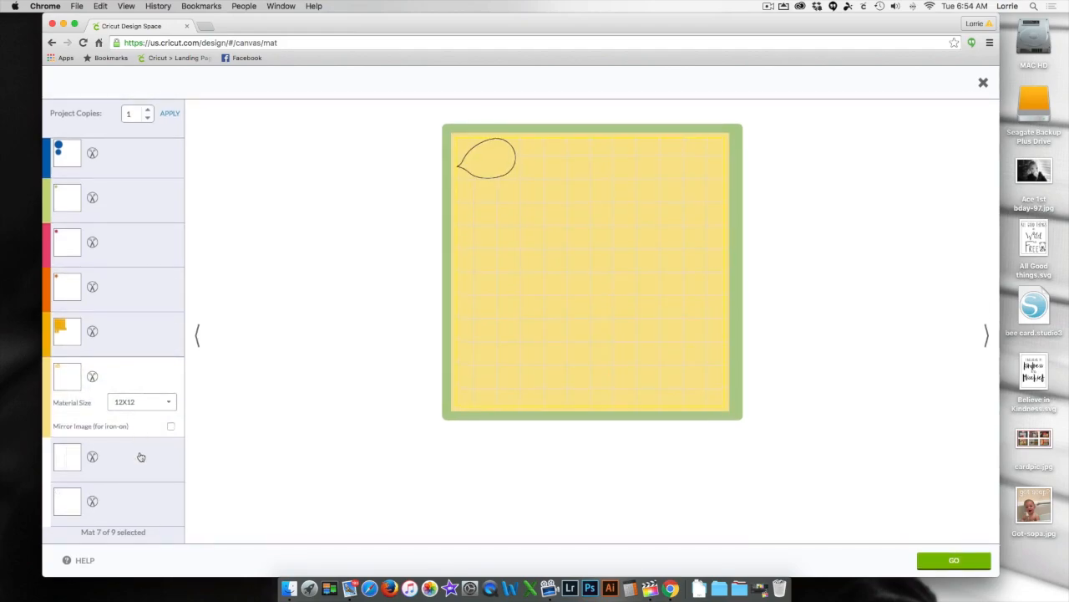
click(141, 454)
click(135, 503)
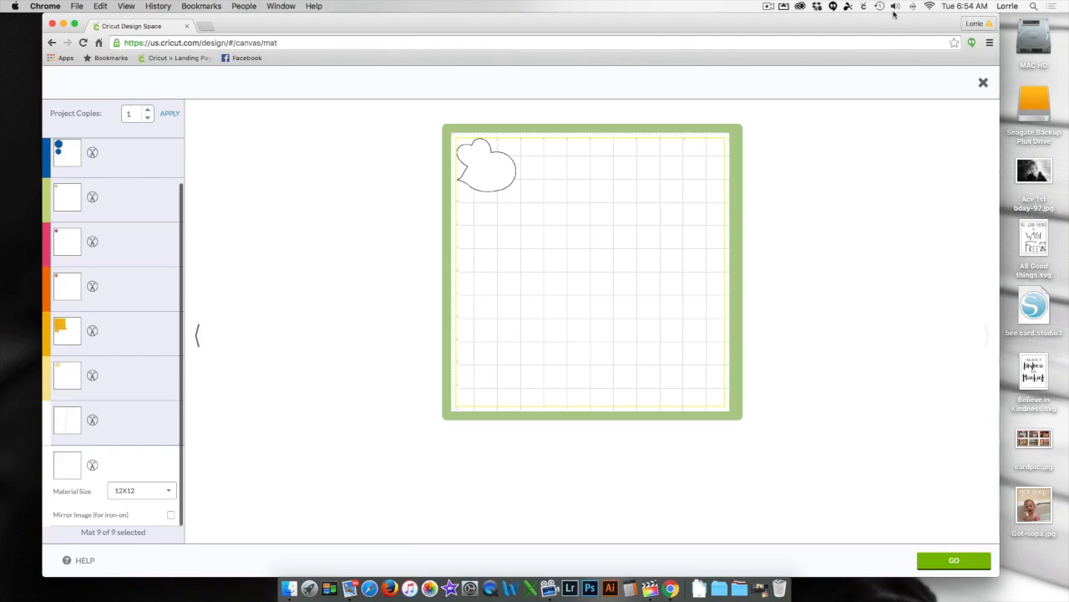
click(769, 6)
click(777, 29)
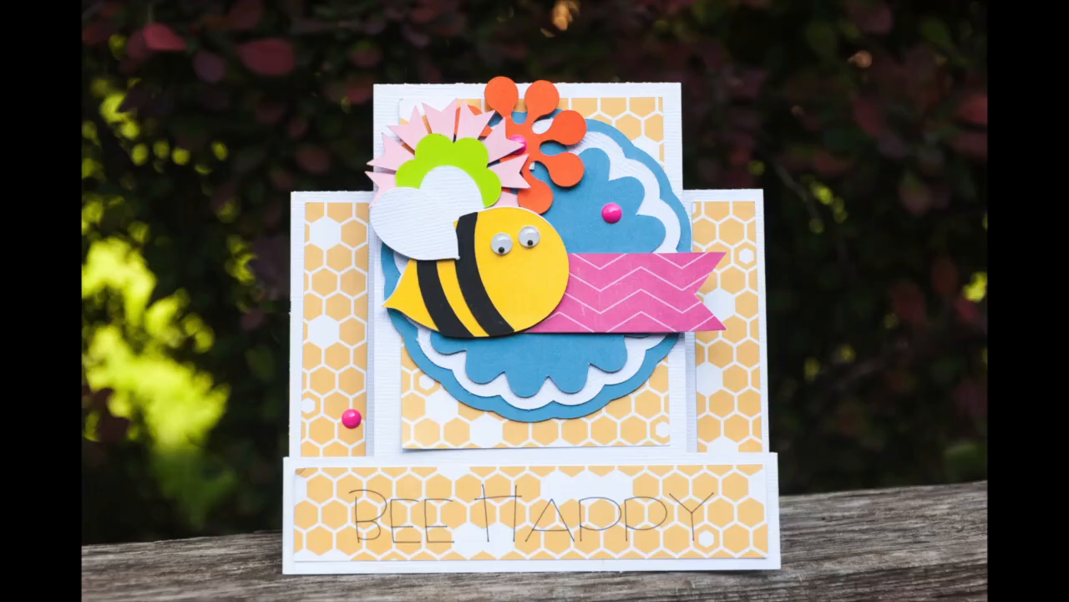